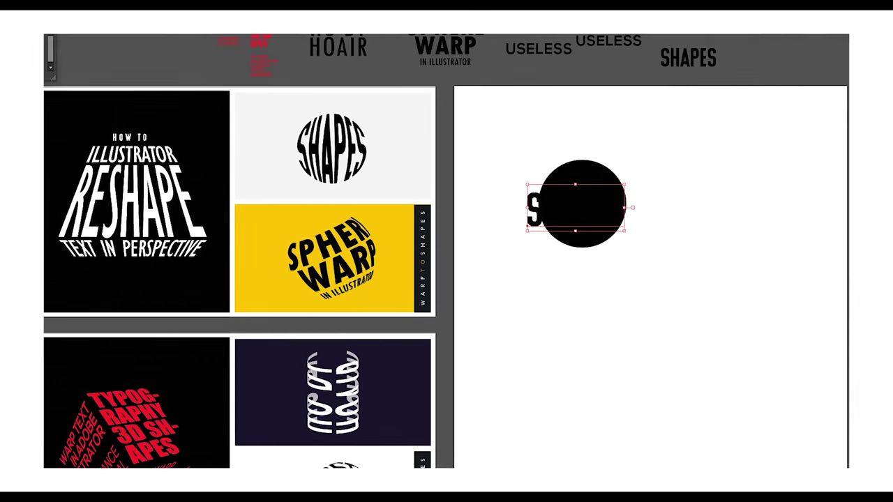
pyautogui.hotkey('ctrl', 'alt', 'c')
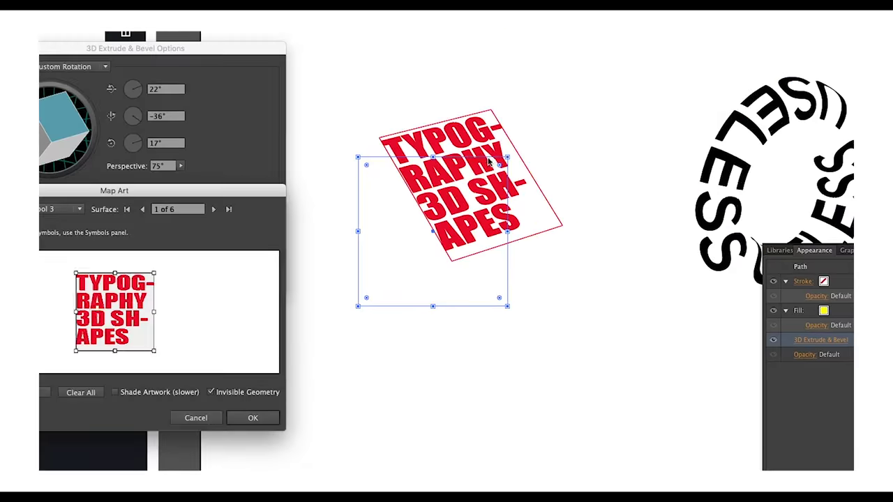
pyautogui.click(214, 209)
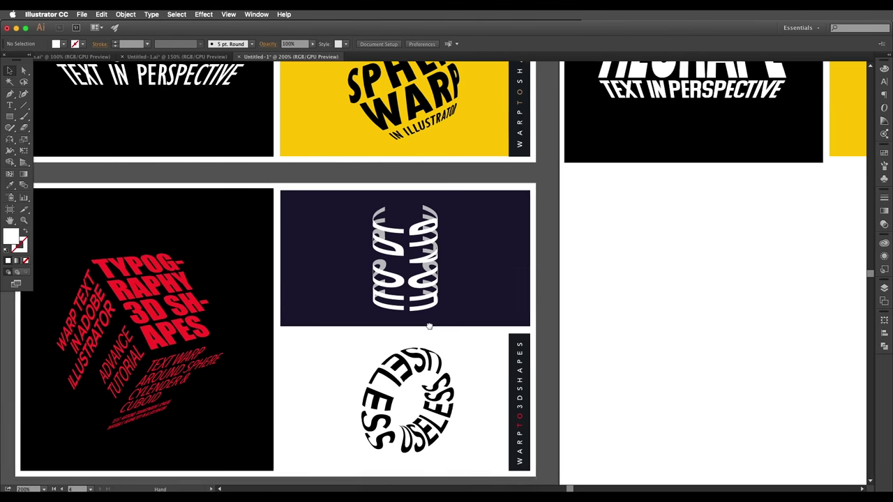
# Examine the finished warped-text samples on the artboards, including the sphere, cube, cylinder and ring designs.
pyautogui.moveTo(429, 326); pyautogui.dragTo(446, 267)
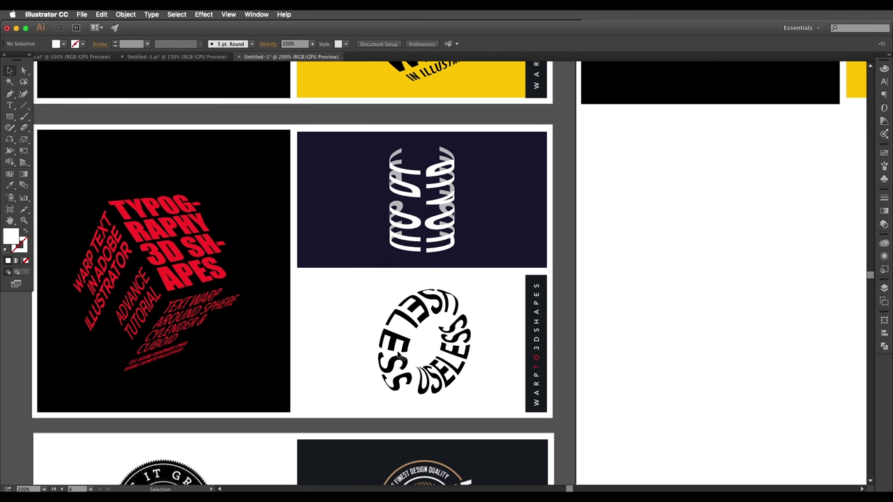
pyautogui.hscroll(-4, 339, 352)
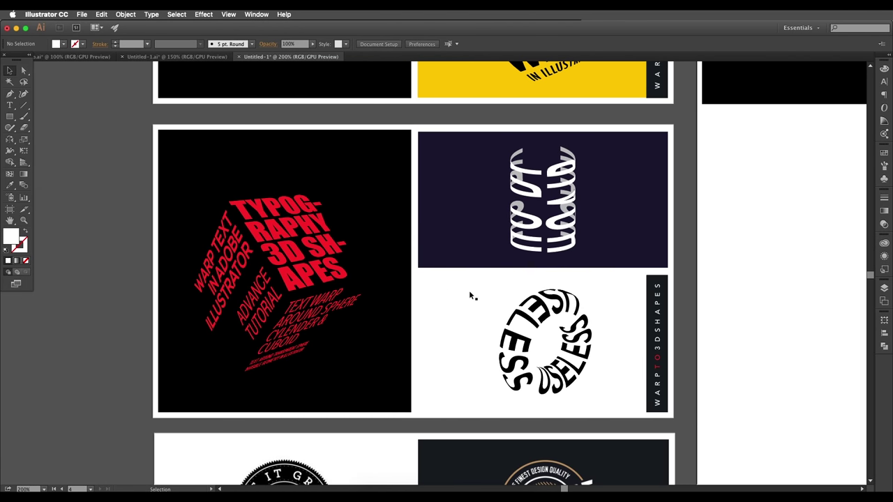
pyautogui.scroll(-2, 470, 295)
pyautogui.moveTo(520, 284); pyautogui.dragTo(374, 316)
pyautogui.scroll(1, 383, 233)
pyautogui.moveTo(383, 233); pyautogui.dragTo(444, 250)
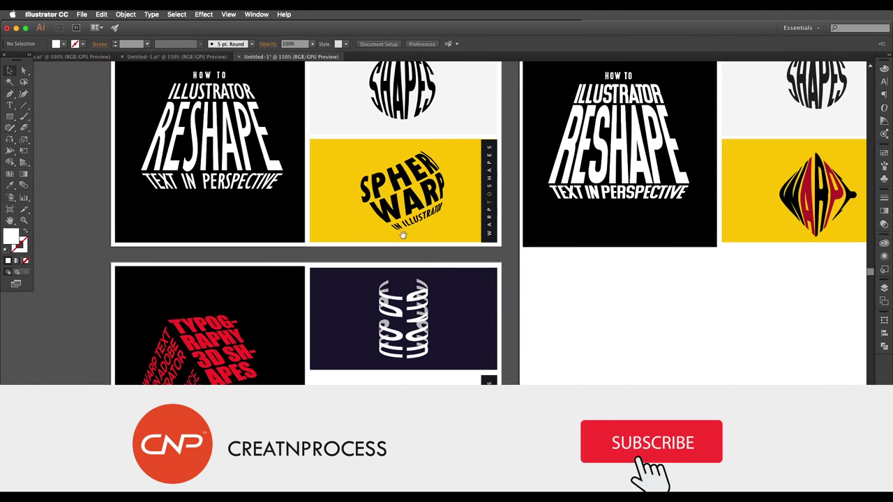
pyautogui.scroll(-3, 402, 235)
pyautogui.scroll(1, 419, 299)
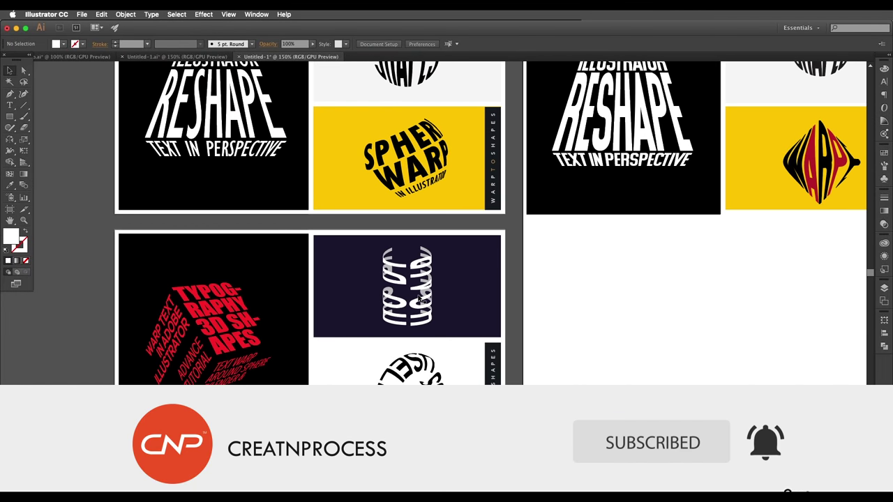
pyautogui.scroll(-1, 418, 299)
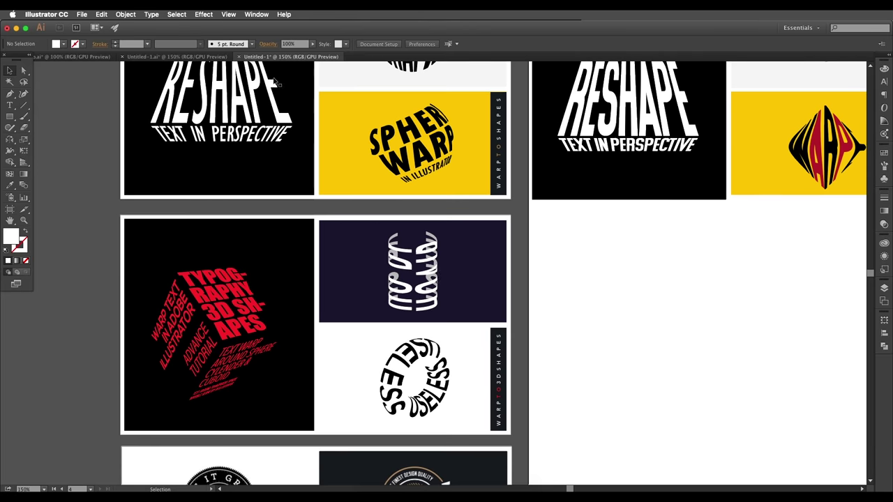
pyautogui.click(205, 15)
pyautogui.moveTo(253, 74)
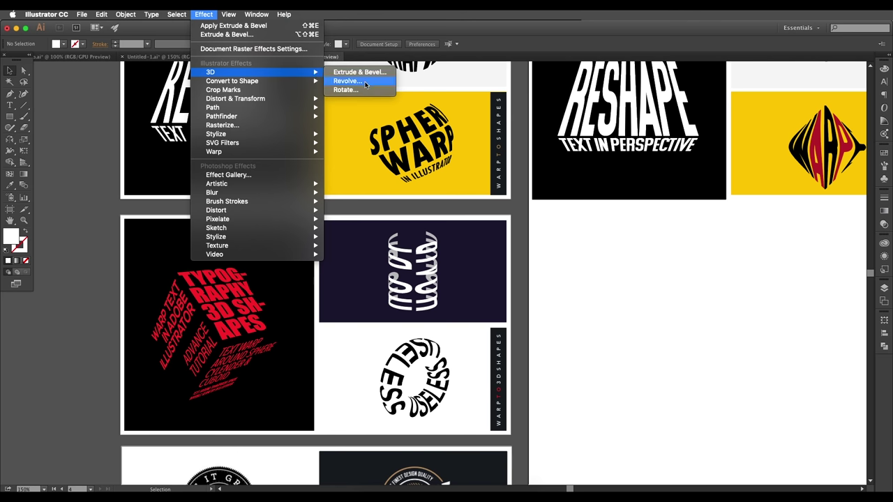
pyautogui.click(614, 314)
# Move the SPHERE WARP IN ILLUSTRATOR text from above the artboards into the blank area below the RESHAPE design.
pyautogui.moveTo(561, 300); pyautogui.dragTo(540, 279)
pyautogui.press('super+equal')
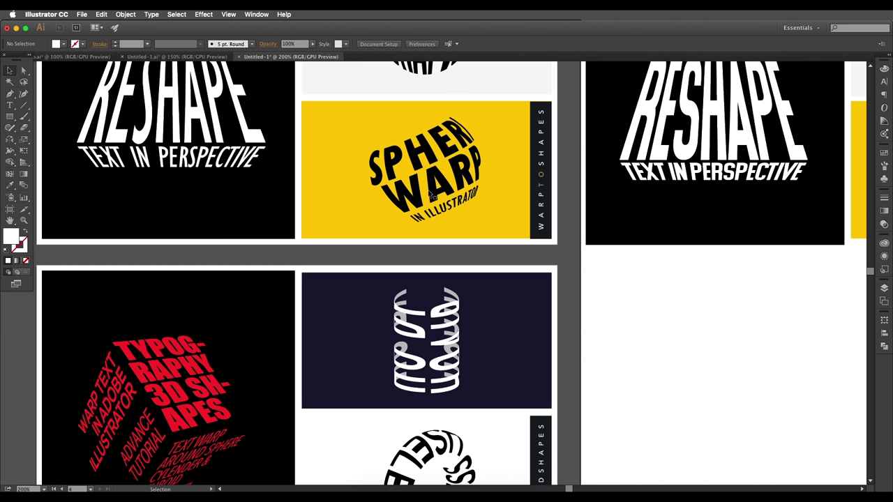
pyautogui.scroll(-4, 475, 238)
pyautogui.moveTo(588, 316); pyautogui.dragTo(514, 258)
pyautogui.scroll(2, 515, 259)
pyautogui.moveTo(464, 202); pyautogui.dragTo(511, 268)
pyautogui.moveTo(463, 217); pyautogui.dragTo(502, 286)
pyautogui.click(418, 79)
pyautogui.moveTo(434, 76); pyautogui.dragTo(498, 344)
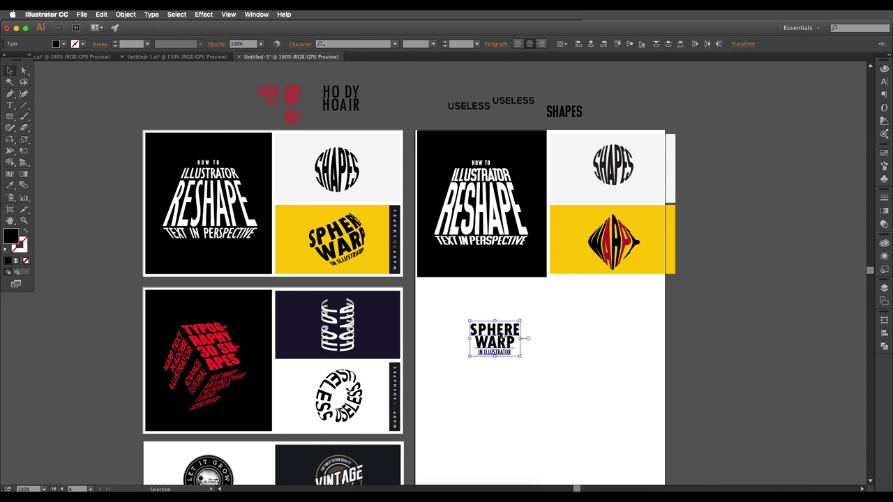
# Save the SPHERE WARP text as a dynamic Movie Clip symbol named New Symbol and delete its instance from the artboard.
pyautogui.press('super+equal')
pyautogui.moveTo(513, 253); pyautogui.dragTo(514, 238)
pyautogui.click(580, 259)
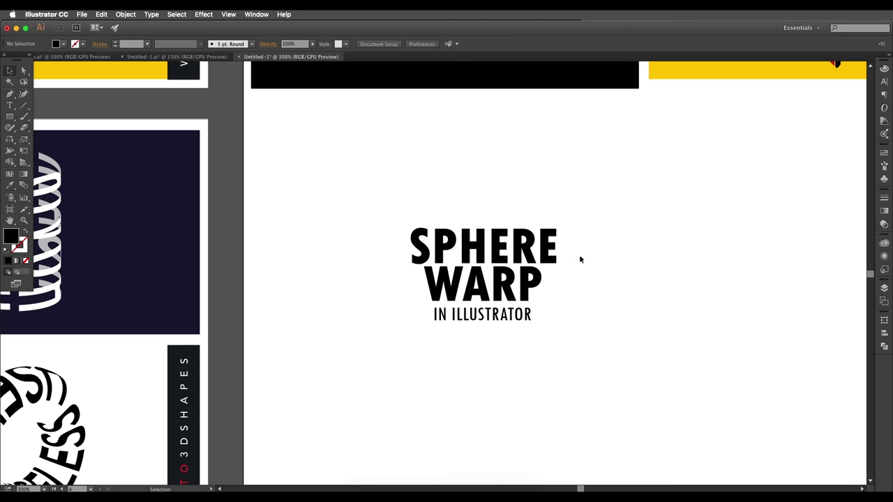
pyautogui.scroll(-2, 600, 340)
pyautogui.moveTo(602, 339); pyautogui.dragTo(606, 318)
pyautogui.click(537, 297)
pyautogui.moveTo(414, 227); pyautogui.dragTo(481, 284)
pyautogui.moveTo(643, 401); pyautogui.dragTo(521, 329)
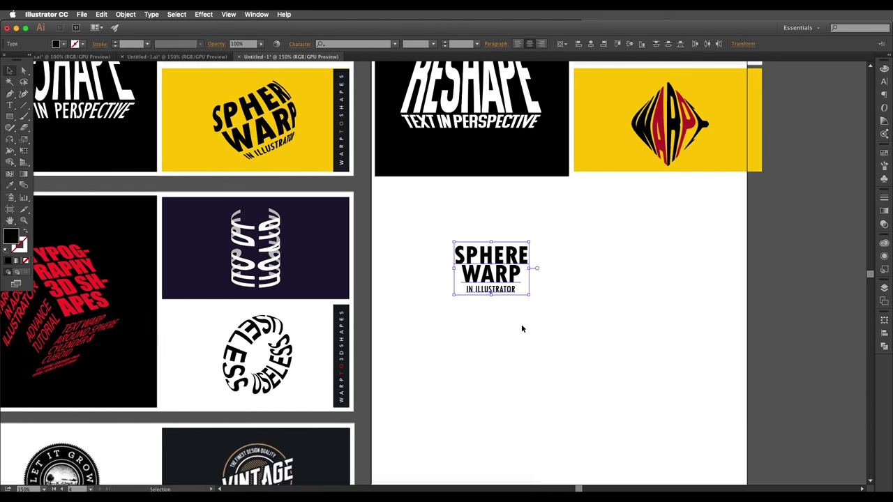
pyautogui.hscroll(2, 499, 294)
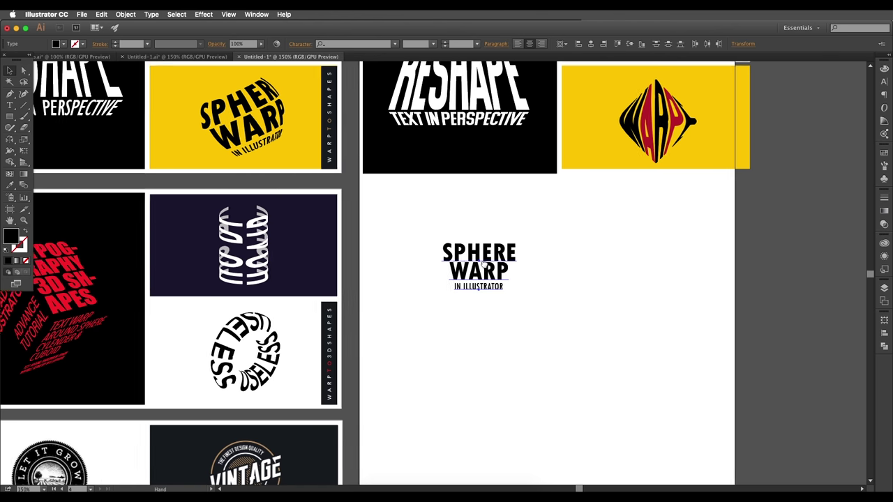
pyautogui.click(883, 179)
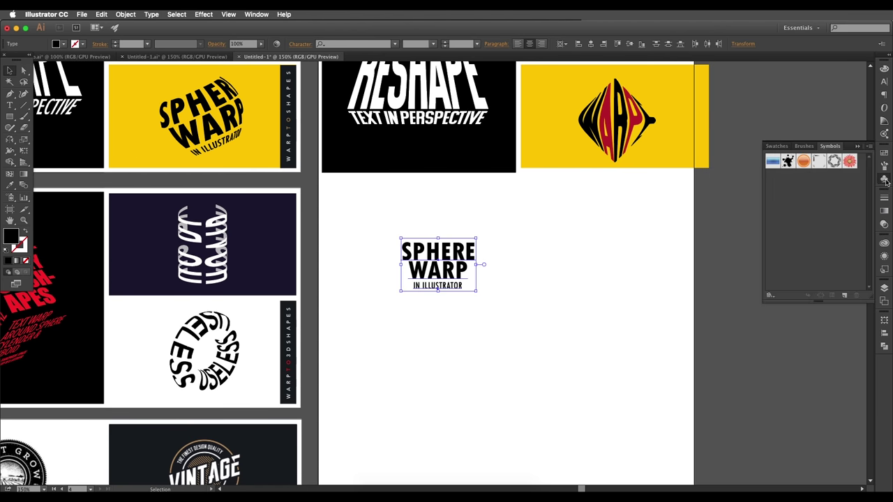
pyautogui.moveTo(446, 255); pyautogui.dragTo(810, 235)
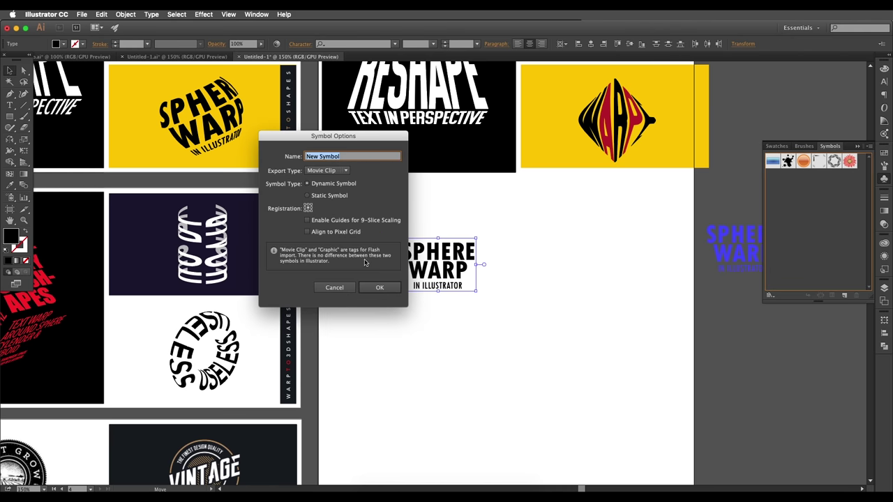
pyautogui.click(375, 288)
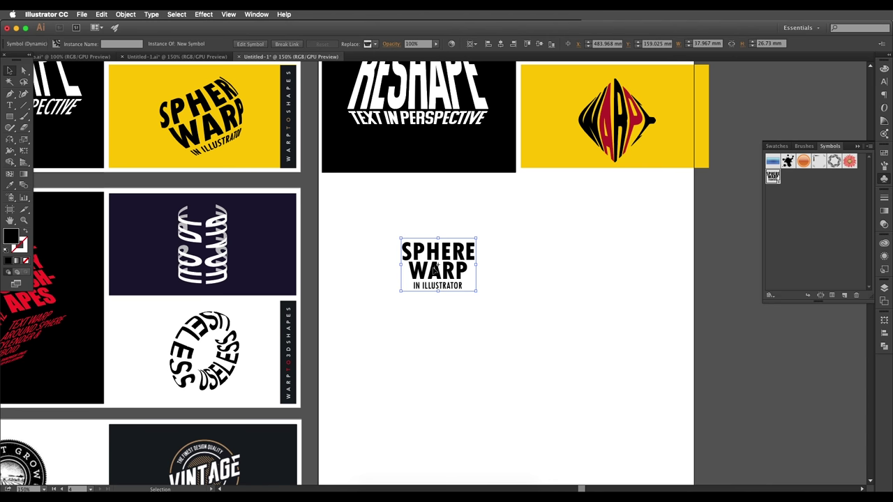
pyautogui.press('Delete')
# Draw a black circle about 46 mm in diameter in the blank area of the artboard.
pyautogui.scroll(3, 356, 233)
pyautogui.hscroll(-5, 356, 233)
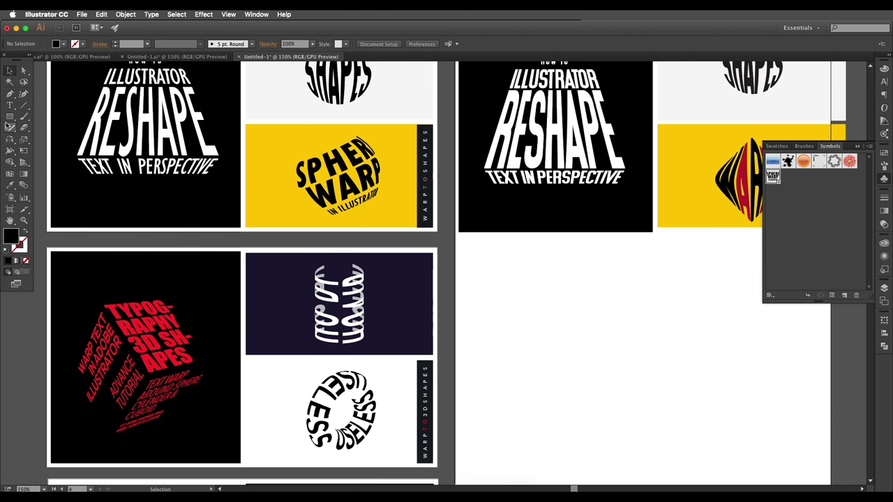
pyautogui.moveTo(8, 120); pyautogui.dragTo(35, 138)
pyautogui.moveTo(541, 308); pyautogui.dragTo(584, 352)
pyautogui.scroll(-3, 489, 314)
pyautogui.hscroll(5, 489, 314)
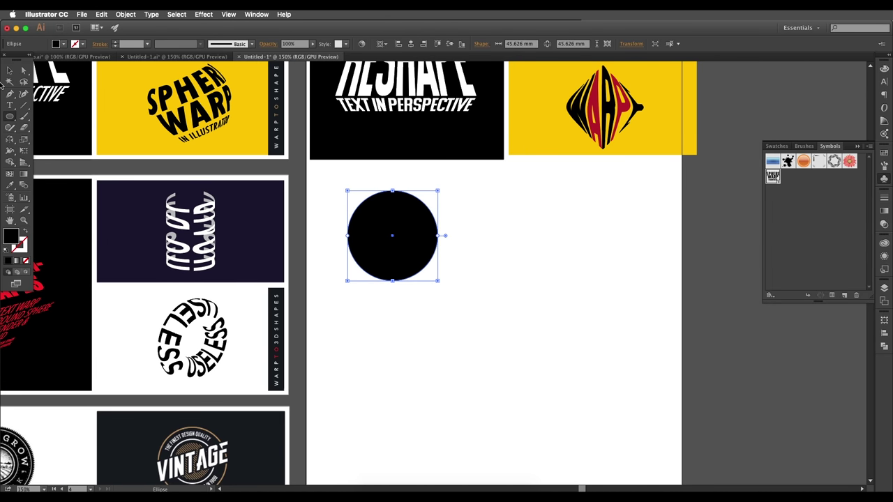
# Cut the circle at its bottom and top anchor points with the Scissors tool.
pyautogui.click(8, 71)
pyautogui.moveTo(27, 132)
pyautogui.mouseDown()
pyautogui.moveTo(50, 148)
pyautogui.moveTo(55, 138)
pyautogui.mouseUp()
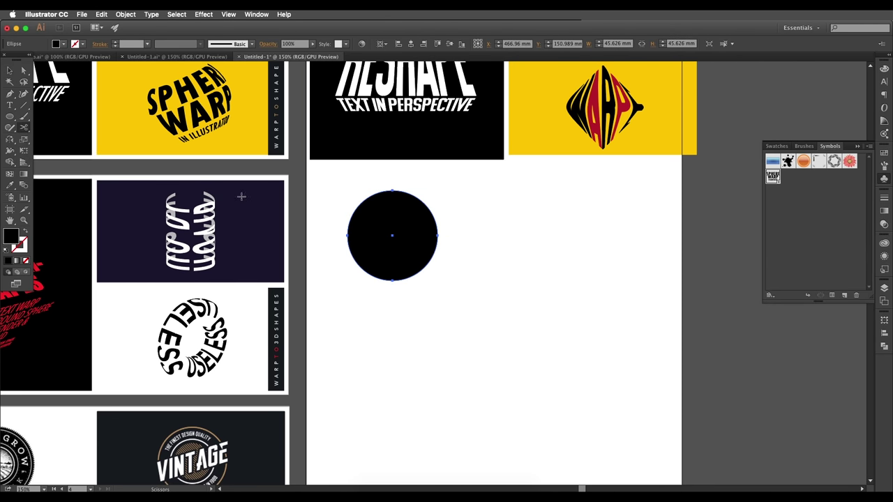
pyautogui.click(392, 280)
pyautogui.press('super+z')
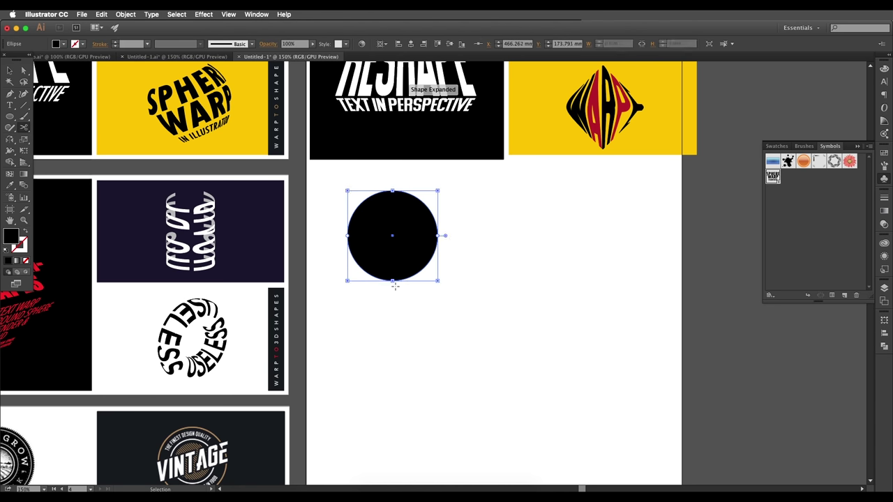
pyautogui.click(392, 281)
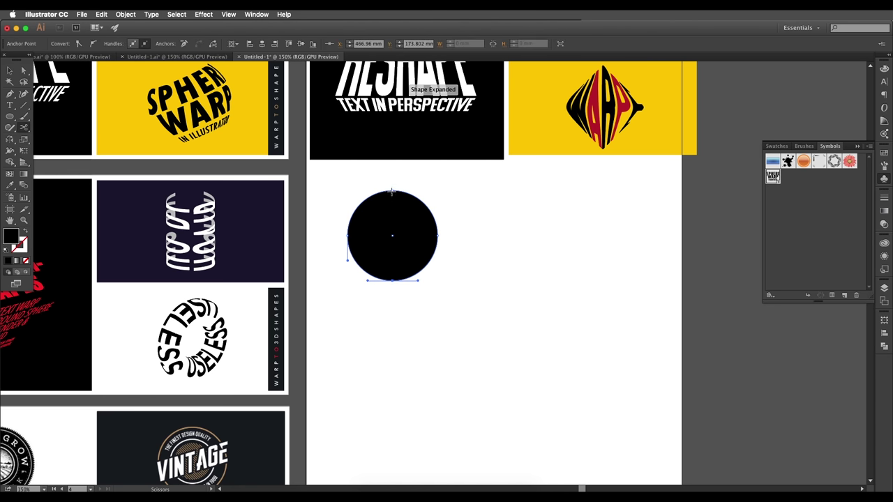
pyautogui.click(392, 190)
# Delete the left half of the circle and move the right half farther right and slightly down.
pyautogui.click(10, 71)
pyautogui.click(314, 310)
pyautogui.click(371, 249)
pyautogui.press('Delete')
pyautogui.moveTo(405, 246); pyautogui.dragTo(516, 279)
pyautogui.scroll(2, 535, 270)
pyautogui.scroll(-1, 517, 279)
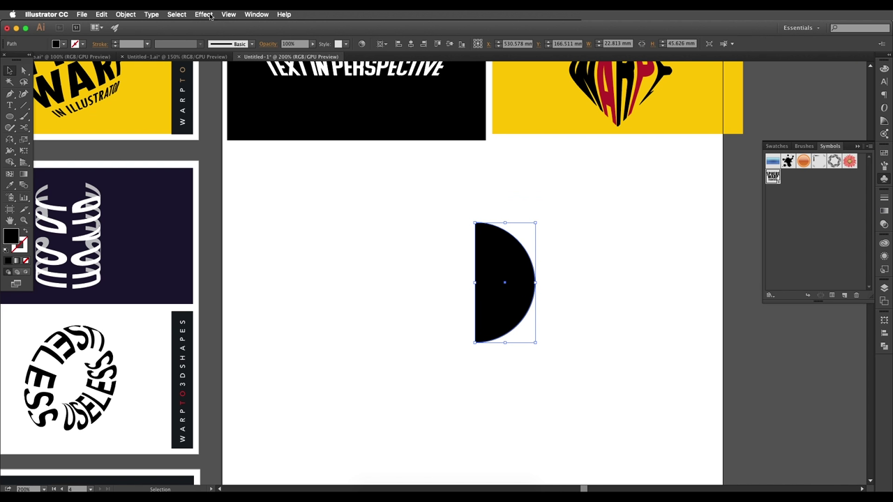
# Set up a 360° 3D Revolve of the half circle from its left edge with the preview on.
pyautogui.click(203, 15)
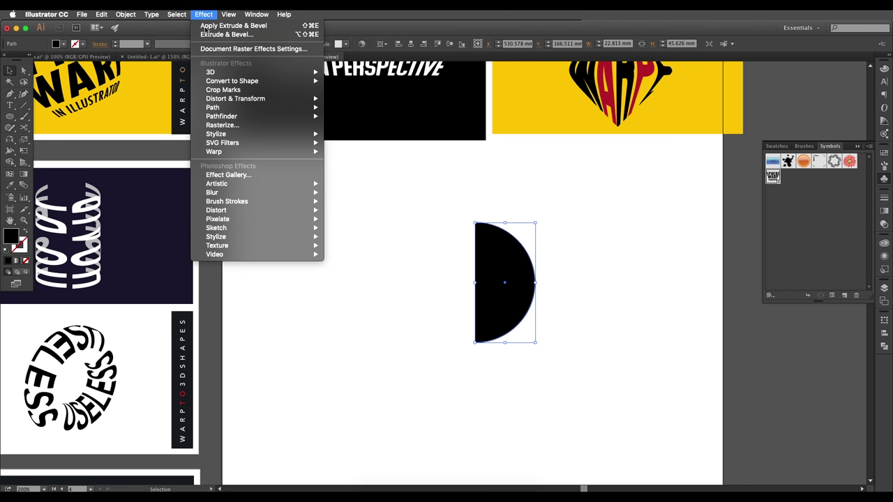
pyautogui.moveTo(225, 73)
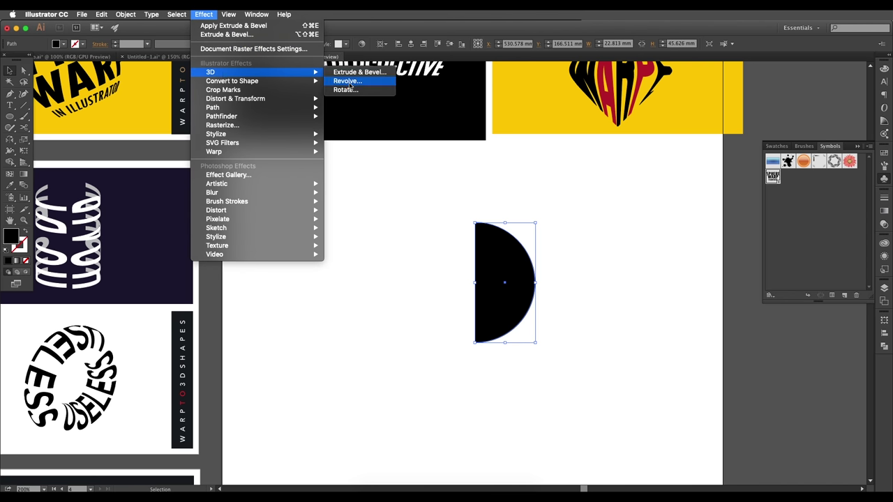
pyautogui.click(349, 81)
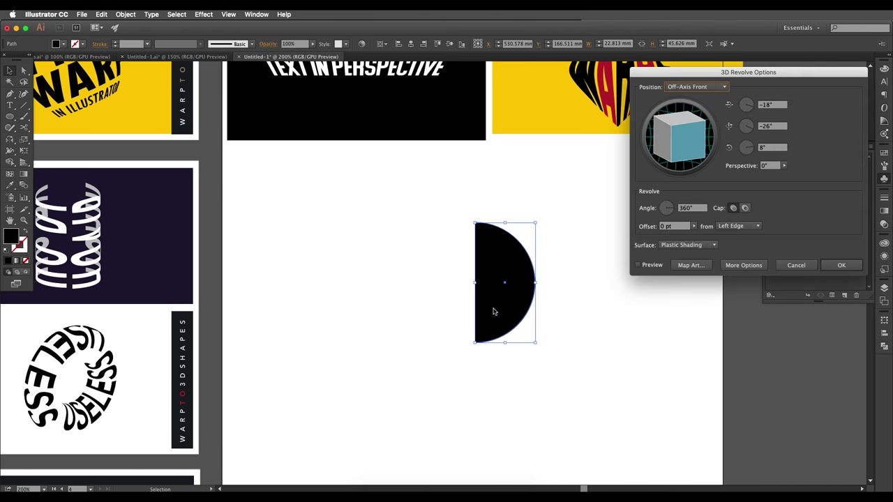
pyautogui.click(637, 266)
pyautogui.moveTo(744, 76); pyautogui.dragTo(712, 65)
# Map New Symbol onto the sphere's surface with preview and invisible geometry turned on.
pyautogui.click(661, 256)
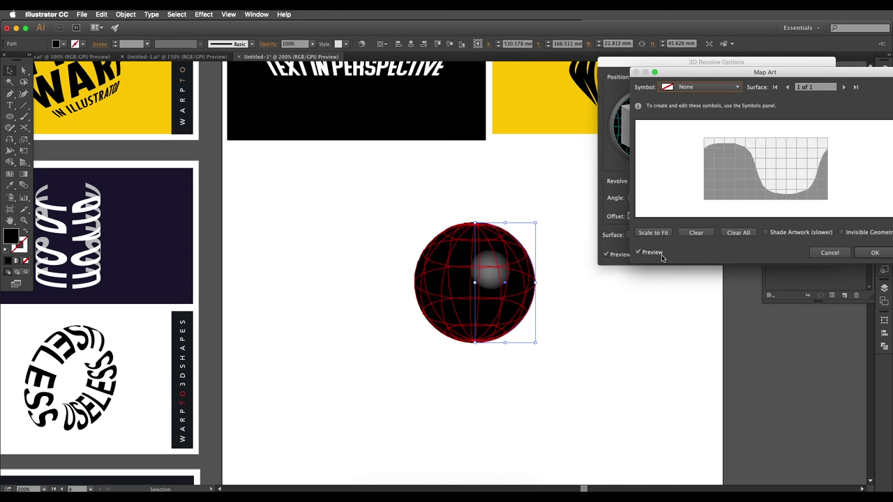
pyautogui.click(786, 212)
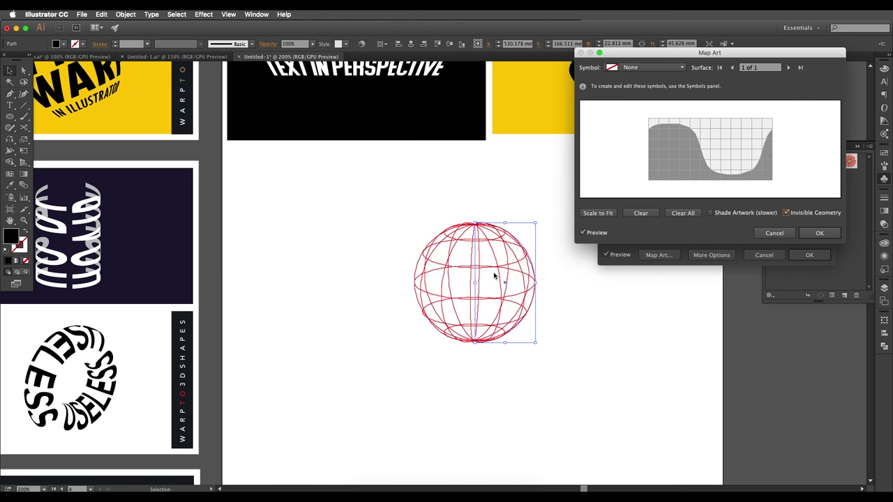
pyautogui.moveTo(687, 53); pyautogui.dragTo(698, 105)
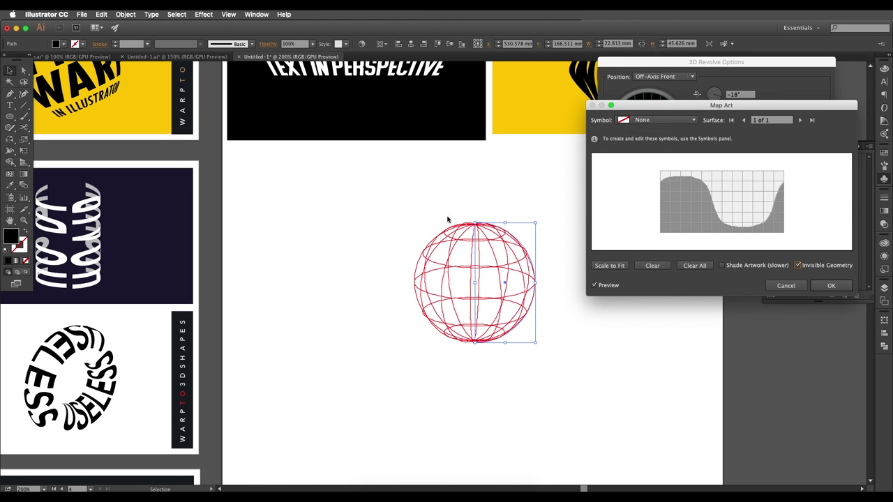
pyautogui.click(657, 120)
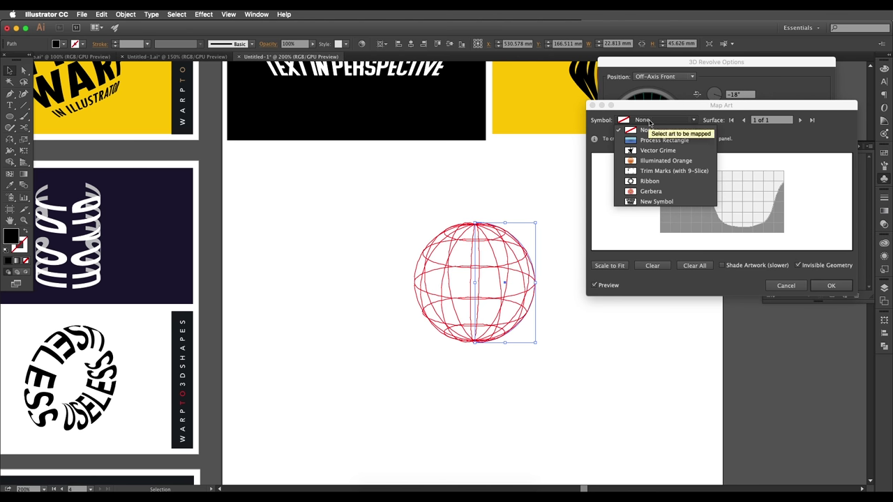
pyautogui.click(647, 202)
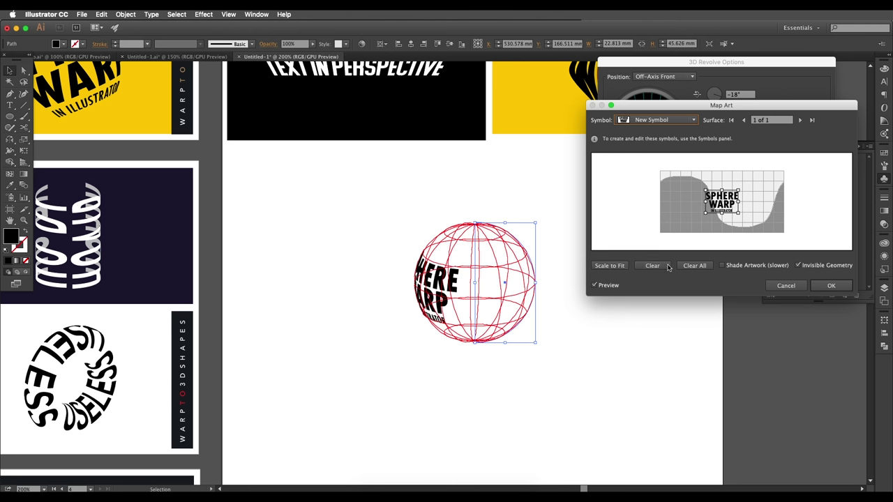
# Scale the mapped text to fit, shrink and position it over the sphere's visible area, and apply the mapping and the 3D Revolve.
pyautogui.click(610, 266)
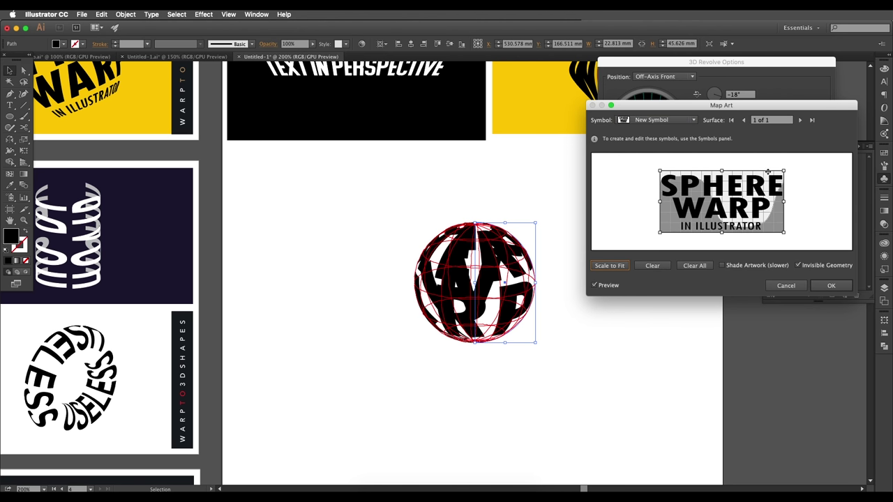
pyautogui.moveTo(785, 170); pyautogui.dragTo(764, 184)
pyautogui.moveTo(706, 214); pyautogui.dragTo(726, 212)
pyautogui.moveTo(761, 189); pyautogui.dragTo(778, 185)
pyautogui.moveTo(741, 203); pyautogui.dragTo(743, 201)
pyautogui.moveTo(780, 182); pyautogui.dragTo(741, 202)
pyautogui.click(830, 286)
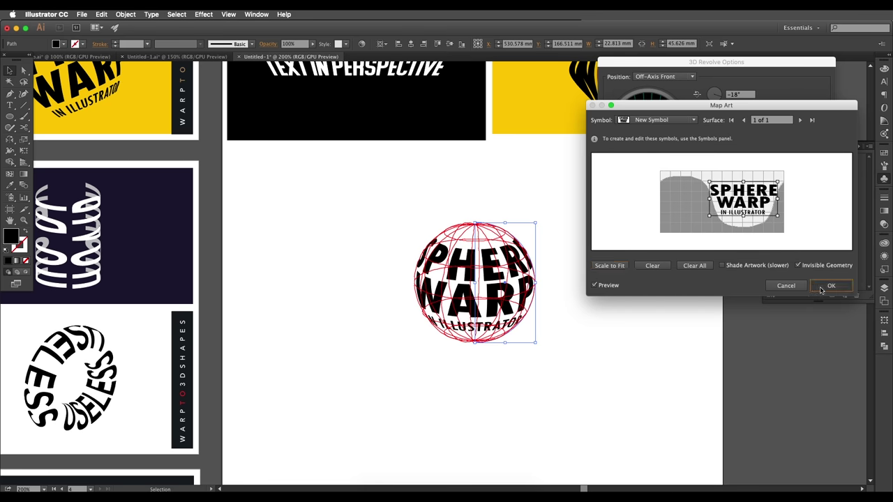
pyautogui.click(809, 255)
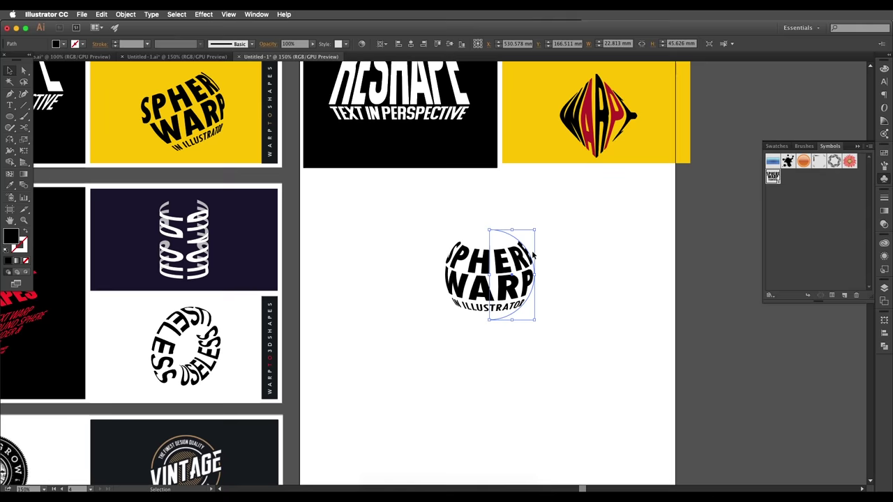
# Reopen the sphere's 3D Revolve effect and rotate it to 5° around X, -47° around Y and 20° around Z.
pyautogui.press('super+plus')
pyautogui.press('super+plus')
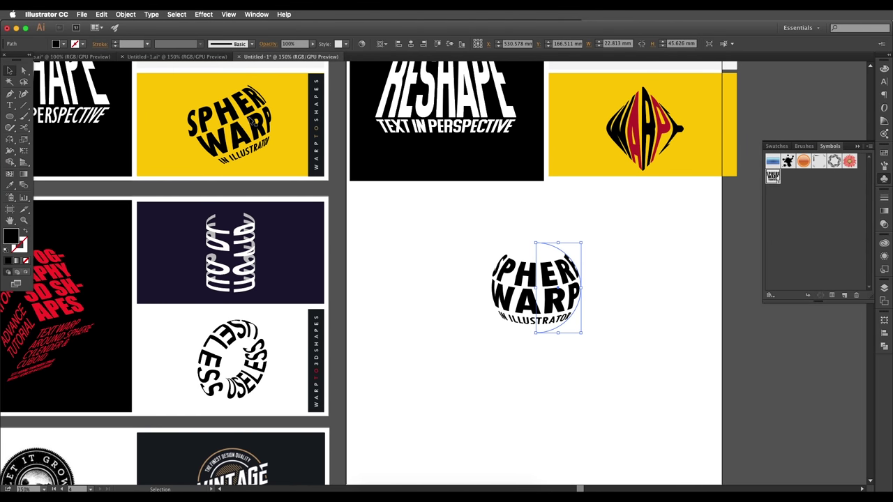
pyautogui.click(884, 256)
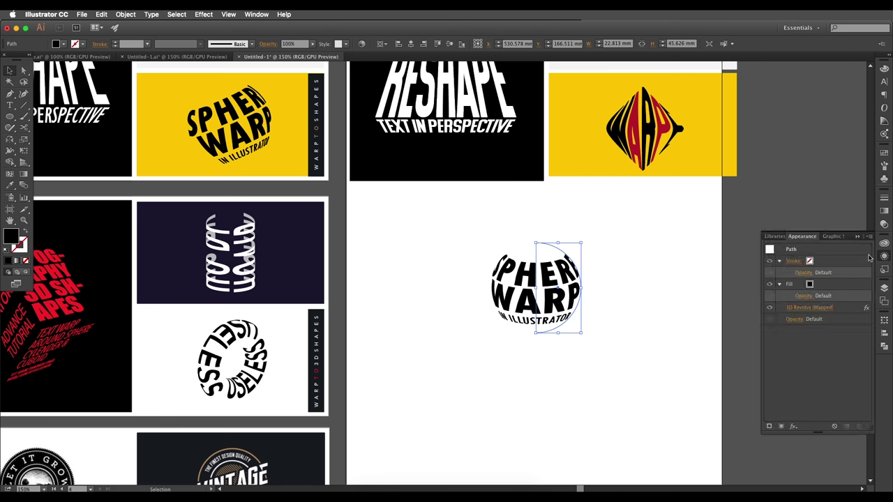
pyautogui.click(807, 309)
pyautogui.click(619, 254)
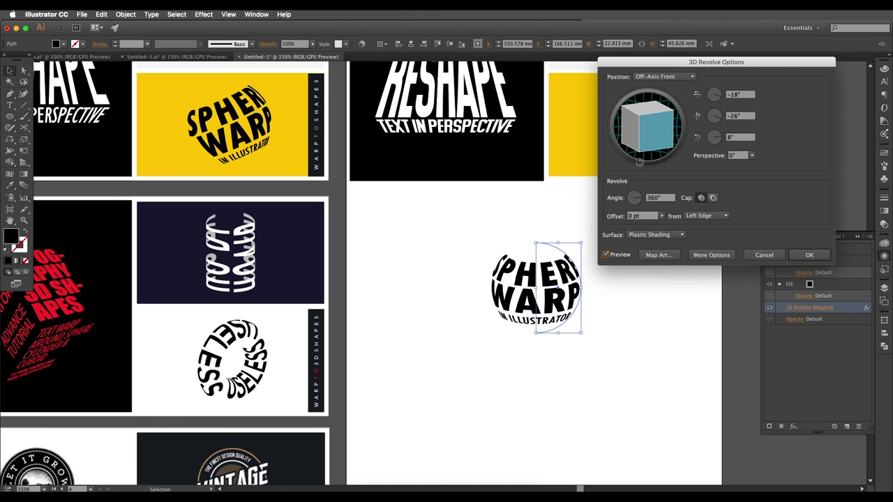
pyautogui.scroll(-20, 743, 116)
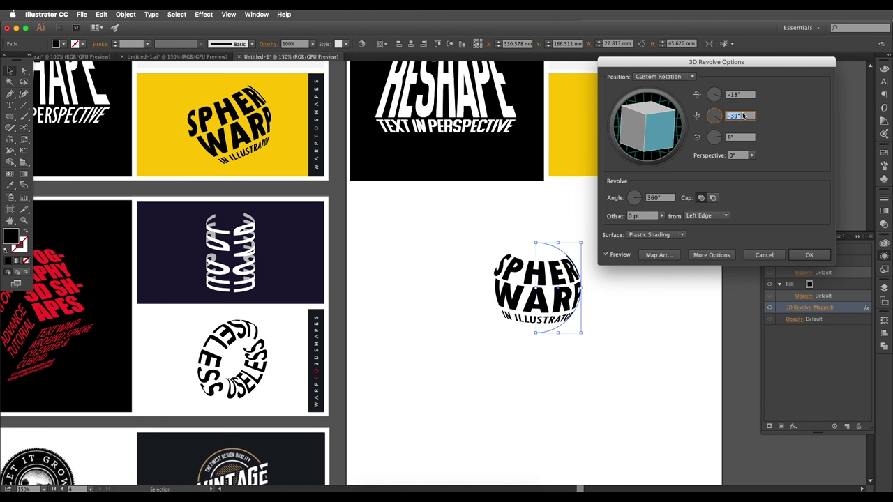
pyautogui.scroll(8, 744, 116)
pyautogui.click(743, 97)
pyautogui.scroll(-18, 744, 98)
pyautogui.scroll(20, 743, 97)
pyautogui.click(744, 119)
pyautogui.scroll(-9, 744, 119)
pyautogui.click(744, 139)
pyautogui.scroll(13, 744, 139)
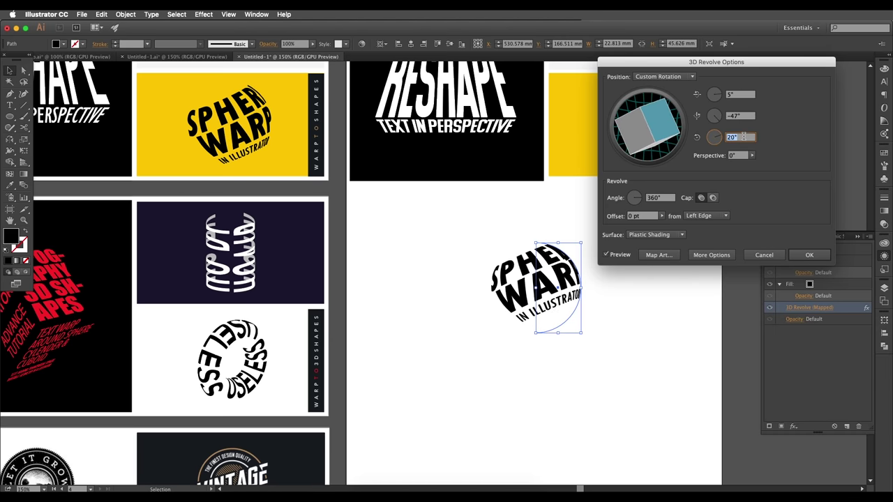
# Tilt the sphere to -10° around the X axis and 29° around the Z axis.
pyautogui.click(740, 117)
pyautogui.click(738, 96)
pyautogui.scroll(-13, 738, 95)
pyautogui.click(743, 138)
pyautogui.scroll(8, 744, 138)
pyautogui.click(743, 96)
pyautogui.scroll(-4, 744, 95)
pyautogui.press('Up')
pyautogui.press('Up')
pyautogui.press('Up')
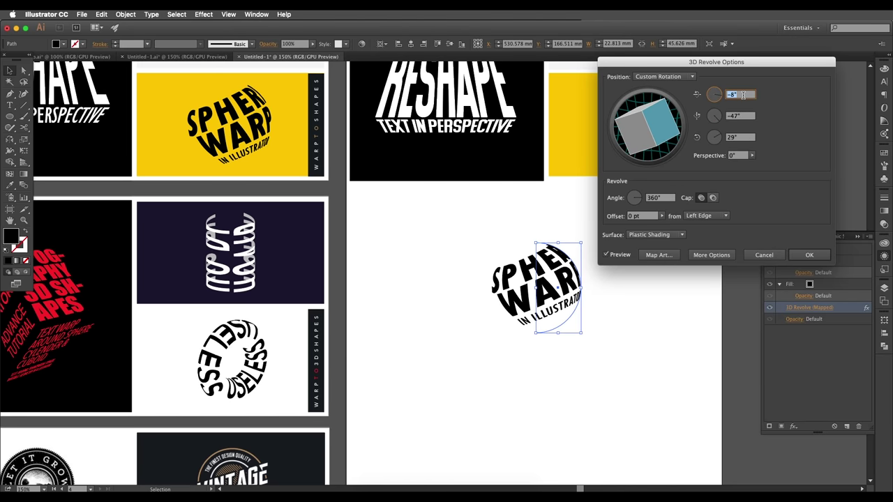
pyautogui.press('Down')
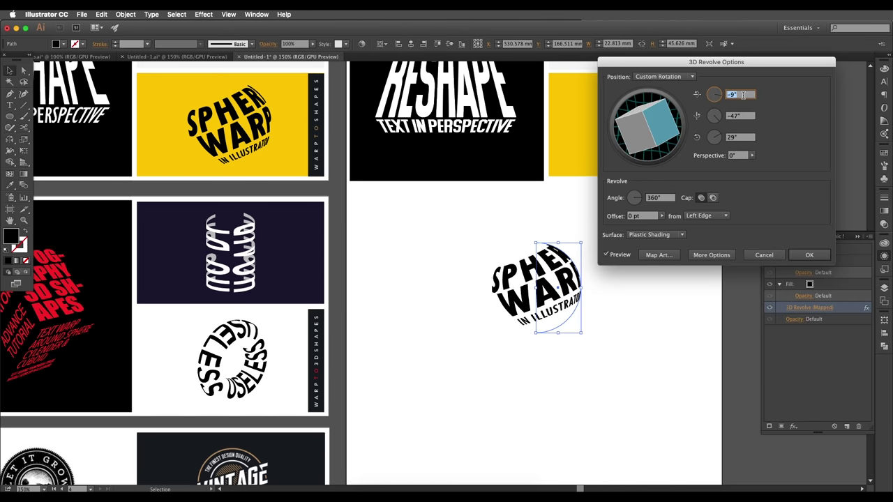
# Set the sphere's Y-axis rotation to -53°.
pyautogui.click(743, 116)
pyautogui.press('Down')
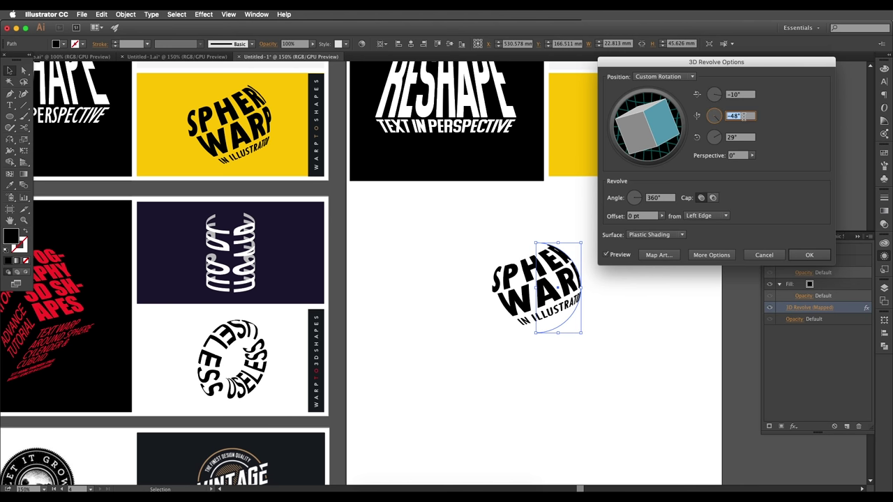
pyautogui.press('Down')
pyautogui.press('Down')
pyautogui.press('Down')
pyautogui.press('Down')
pyautogui.press('Down')
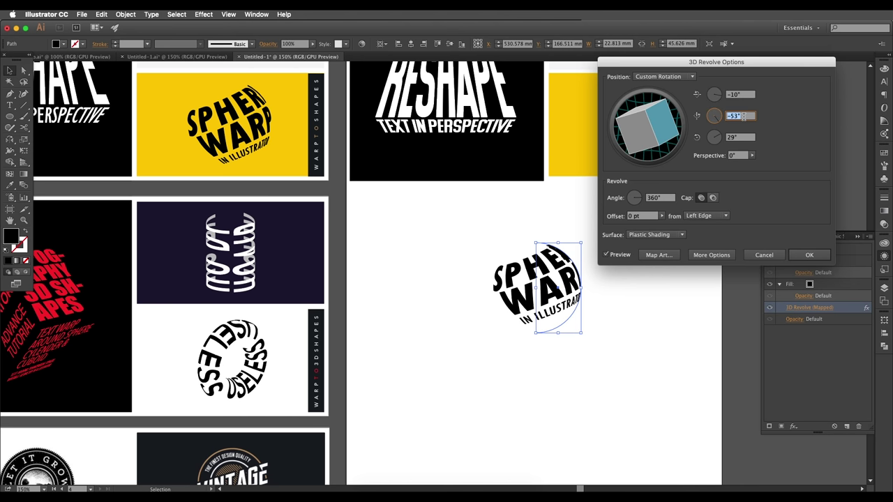
# Adjust the placement of the mapped SPHERE WARP artwork within the sphere's visible area and apply the mapping.
pyautogui.click(662, 255)
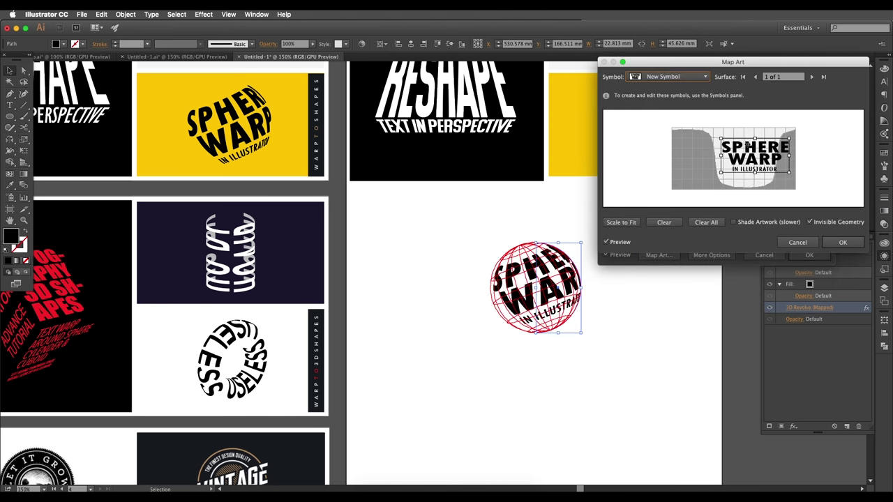
pyautogui.moveTo(791, 138); pyautogui.dragTo(753, 163)
pyautogui.click(844, 242)
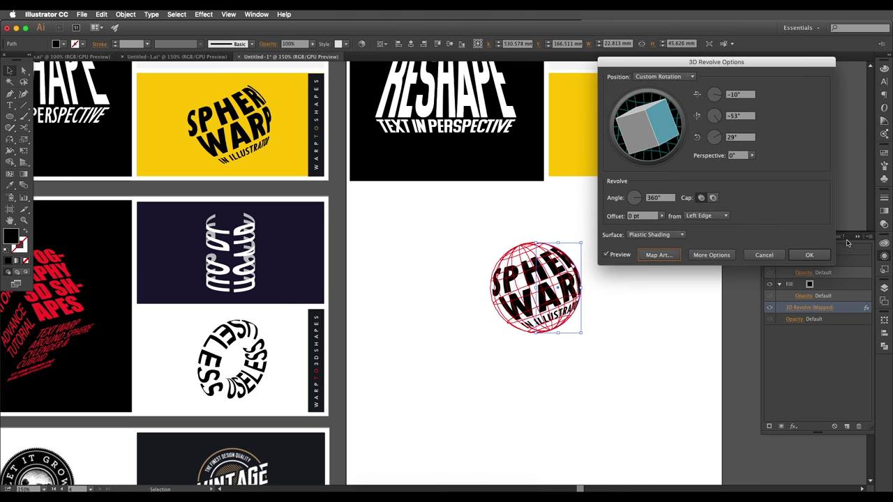
# Set the sphere's Z-axis rotation to 30°.
pyautogui.click(738, 139)
pyautogui.press('Up')
pyautogui.press('Up')
pyautogui.press('Up')
pyautogui.press('Down')
pyautogui.press('Down')
# Set the sphere's Y-axis rotation to -46° and apply the 3D Revolve settings.
pyautogui.click(745, 118)
pyautogui.press('Down')
pyautogui.press('Down')
pyautogui.press('Down')
pyautogui.press('Down')
pyautogui.press('Down')
pyautogui.press('Up')
pyautogui.press('Up')
pyautogui.press('Up')
pyautogui.press('Up')
pyautogui.press('Up')
pyautogui.press('Up')
pyautogui.press('Up')
pyautogui.press('Up')
pyautogui.press('Up')
pyautogui.press('Up')
pyautogui.press('Up')
pyautogui.press('Up')
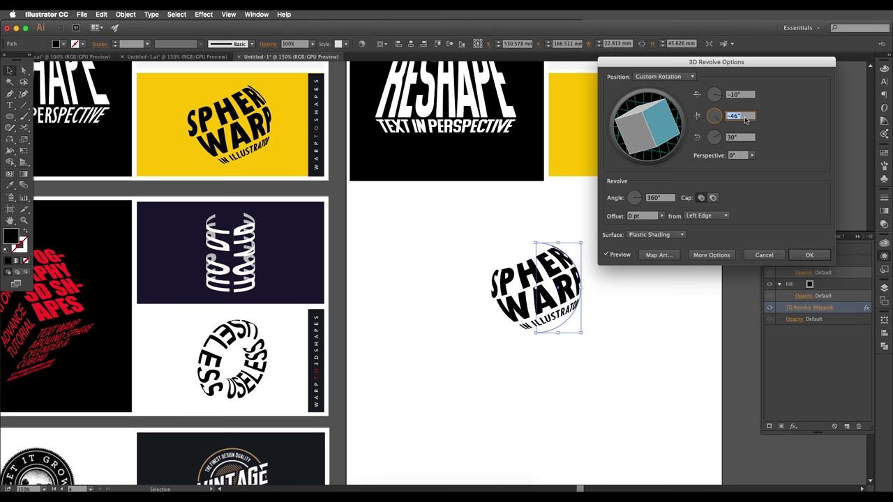
pyautogui.click(808, 254)
# Move the warped sphere text left and slightly up on the artboard, to about X 487.8 mm, Y 154.8 mm.
pyautogui.moveTo(510, 303); pyautogui.dragTo(473, 300)
pyautogui.moveTo(565, 290); pyautogui.dragTo(614, 289)
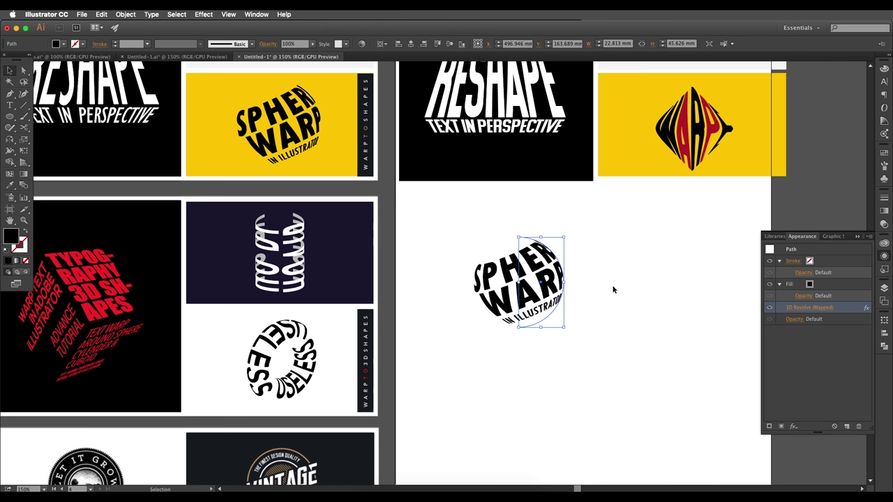
pyautogui.moveTo(580, 300); pyautogui.dragTo(588, 293)
pyautogui.moveTo(543, 269)
pyautogui.mouseDown()
pyautogui.moveTo(526, 252)
pyautogui.moveTo(497, 261)
pyautogui.moveTo(541, 273)
pyautogui.mouseUp()
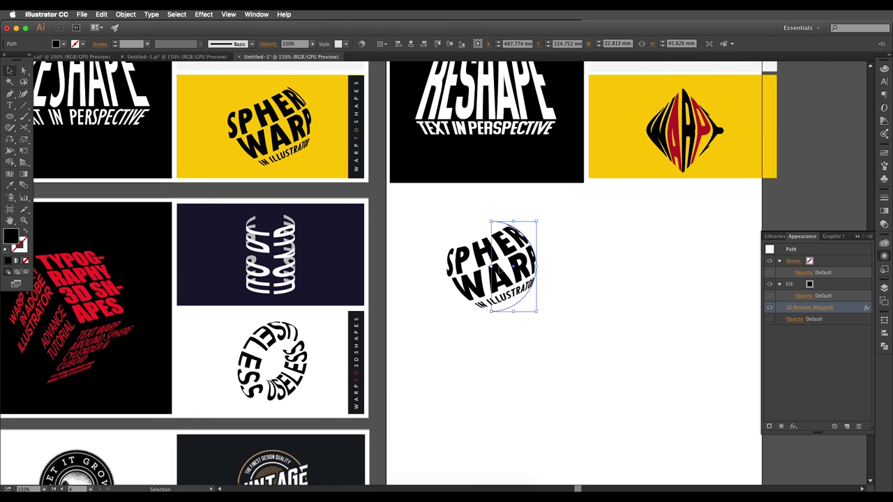
# Place a copy of the reference design's yellow rectangle behind the warped sphere text.
pyautogui.click(310, 152)
pyautogui.click(427, 230)
pyautogui.click(518, 254)
pyautogui.moveTo(603, 274); pyautogui.dragTo(596, 259)
pyautogui.moveTo(313, 154); pyautogui.dragTo(536, 293)
pyautogui.click(539, 345)
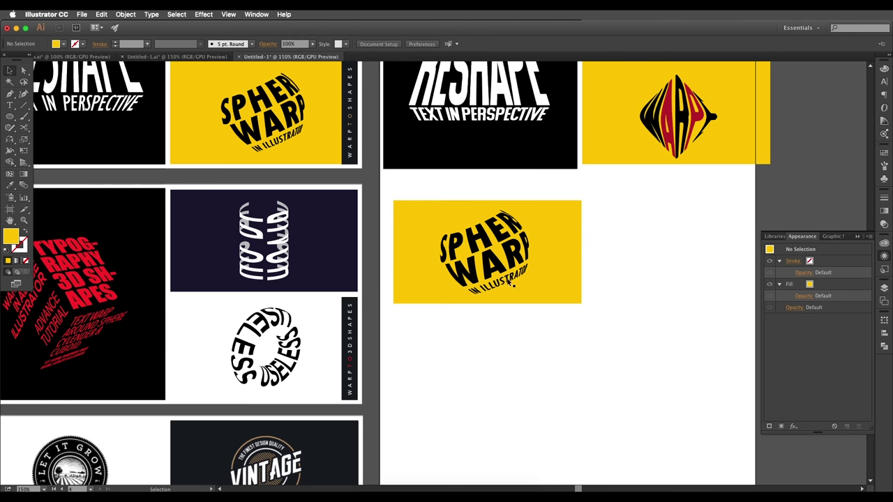
# Scale the warped sphere text down slightly to fit within the yellow rectangle, and deselect it.
pyautogui.click(515, 261)
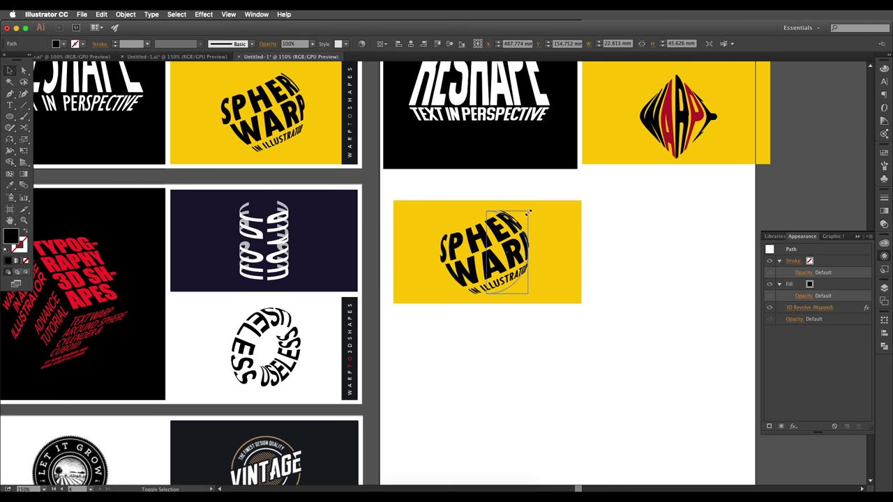
pyautogui.click(631, 262)
pyautogui.moveTo(586, 290); pyautogui.dragTo(620, 285)
pyautogui.moveTo(401, 271); pyautogui.dragTo(365, 263)
# Bring the HO DY HOAIR text from above the artboards into the empty space beside the yellow SPHERE WARP panel.
pyautogui.press('super+minus')
pyautogui.scroll(2, 384, 245)
pyautogui.scroll(-2, 389, 266)
pyautogui.moveTo(449, 204); pyautogui.dragTo(455, 286)
pyautogui.scroll(3, 330, 205)
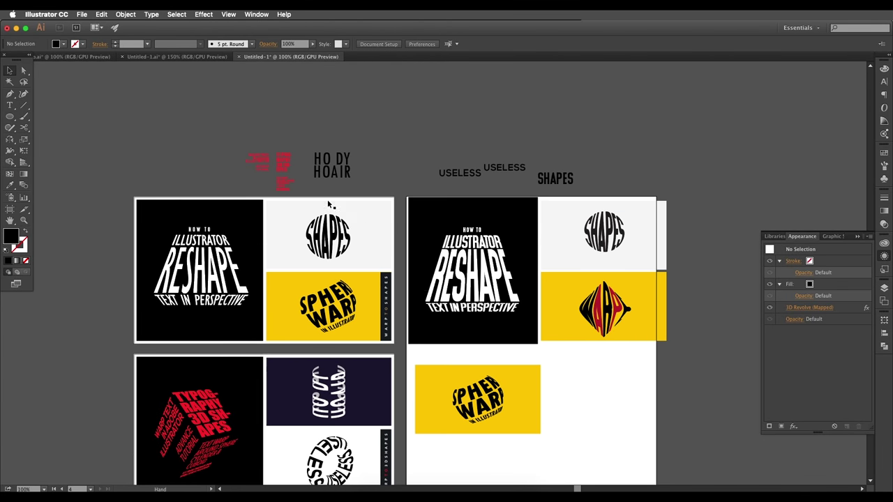
pyautogui.scroll(5, 326, 174)
pyautogui.scroll(-5, 330, 134)
pyautogui.click(339, 156)
pyautogui.moveTo(338, 156); pyautogui.dragTo(603, 385)
pyautogui.scroll(8, 602, 391)
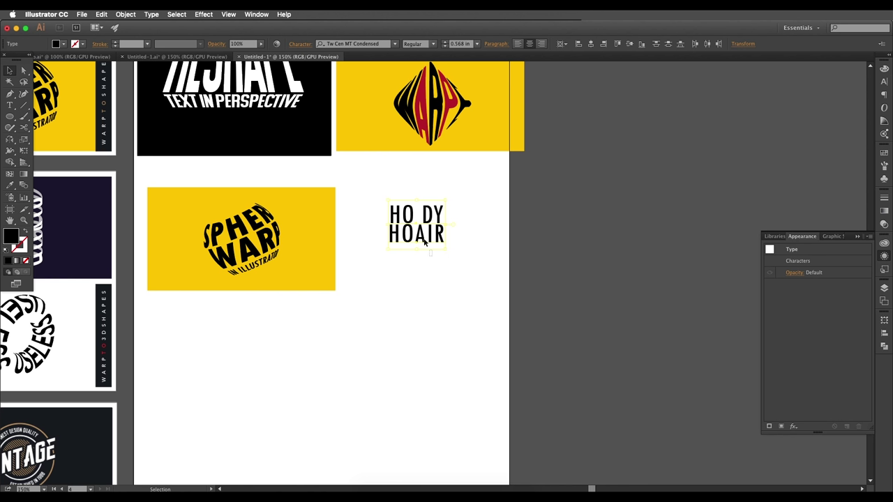
pyautogui.scroll(-2, 477, 244)
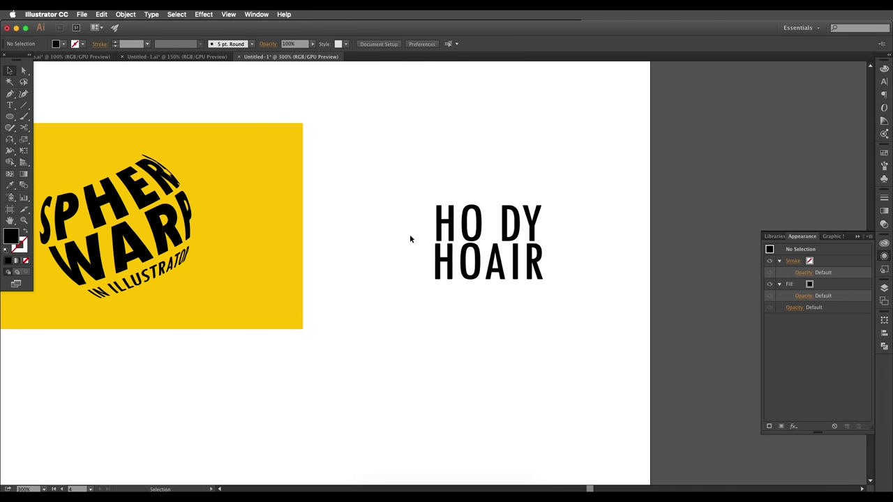
# Save the HO DY HOAIR text as the symbol New Symbol 1 with default options, and delete it from the artboard.
pyautogui.scroll(-2, 501, 278)
pyautogui.click(510, 259)
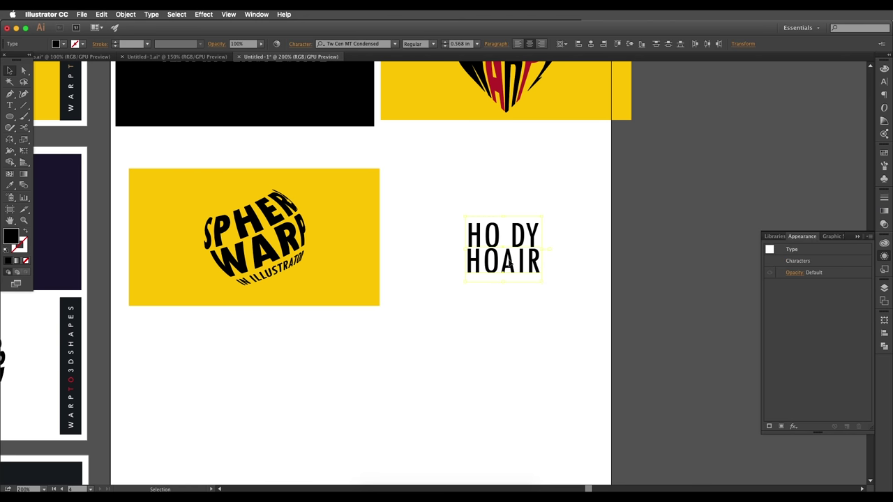
pyautogui.click(884, 180)
pyautogui.moveTo(504, 269); pyautogui.dragTo(799, 235)
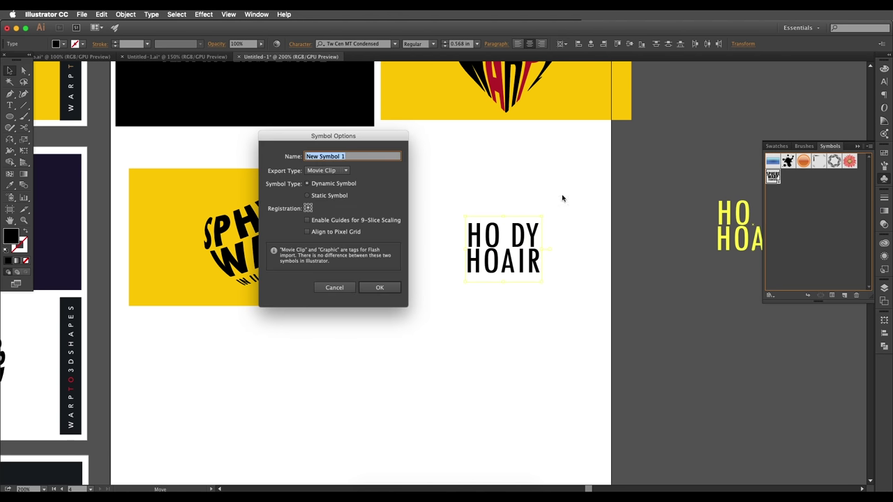
pyautogui.click(384, 288)
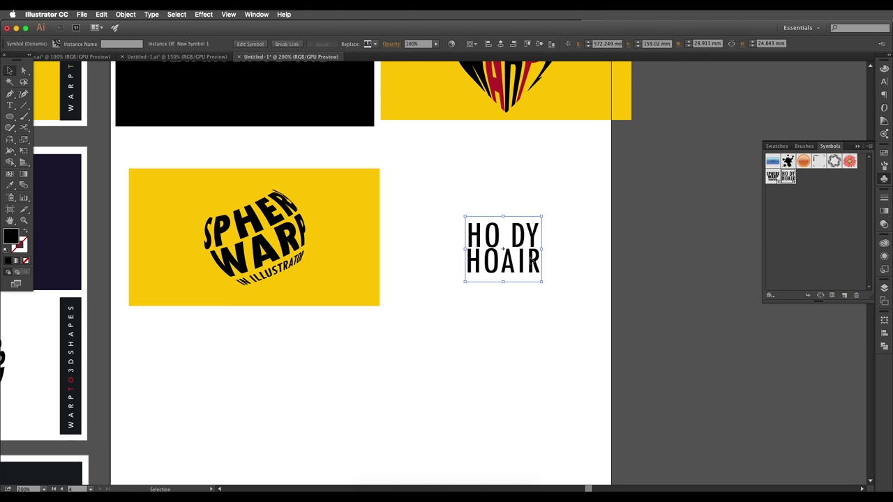
pyautogui.press('Delete')
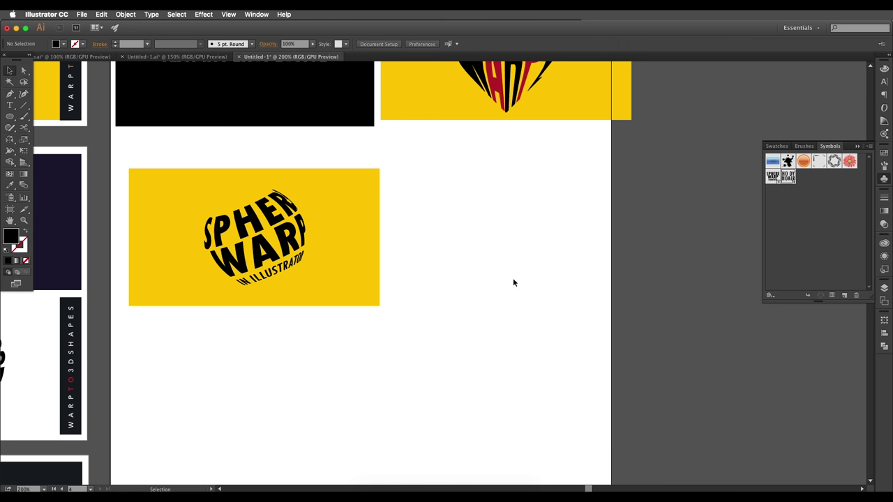
# Place a copy of the reference design's dark navy rectangle beside the yellow SPHERE WARP panel.
pyautogui.scroll(-1, 514, 280)
pyautogui.moveTo(370, 283); pyautogui.dragTo(476, 271)
pyautogui.moveTo(284, 252); pyautogui.dragTo(688, 267)
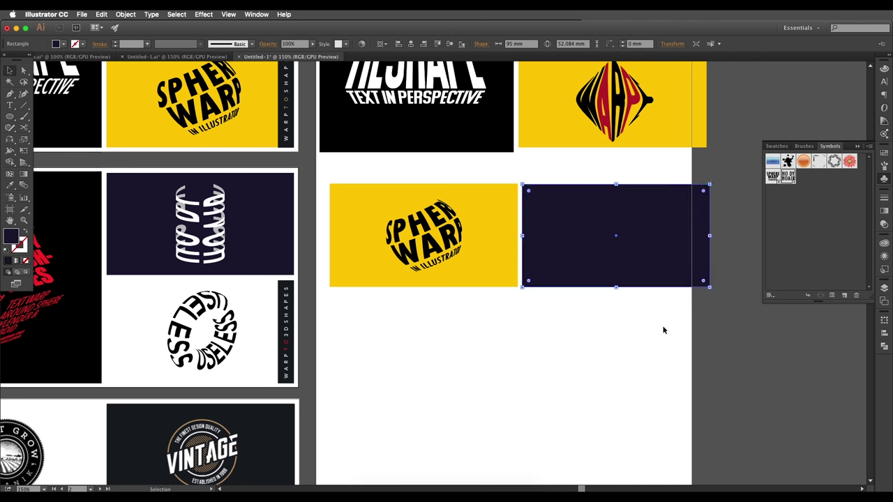
pyautogui.click(663, 330)
pyautogui.hscroll(1, 628, 321)
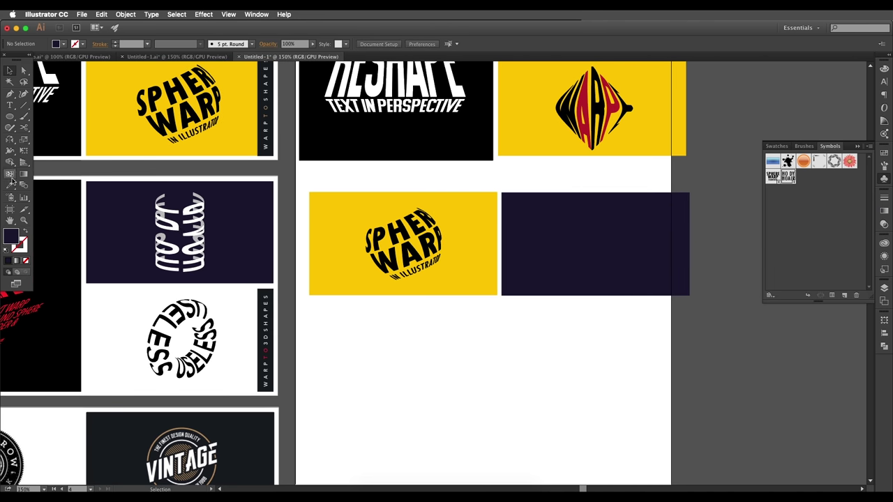
# Draw a tall rectangle about 14.1 by 42.8 mm below the two panels and fill it light blue.
pyautogui.moveTo(10, 117); pyautogui.dragTo(56, 117)
pyautogui.moveTo(441, 319)
pyautogui.mouseDown()
pyautogui.moveTo(464, 409)
pyautogui.moveTo(469, 403)
pyautogui.mouseUp()
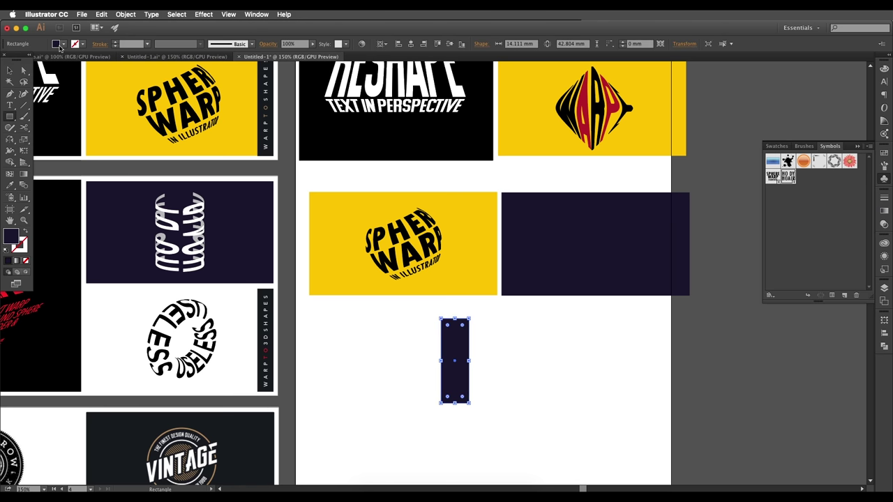
pyautogui.click(61, 44)
pyautogui.click(53, 60)
pyautogui.click(64, 46)
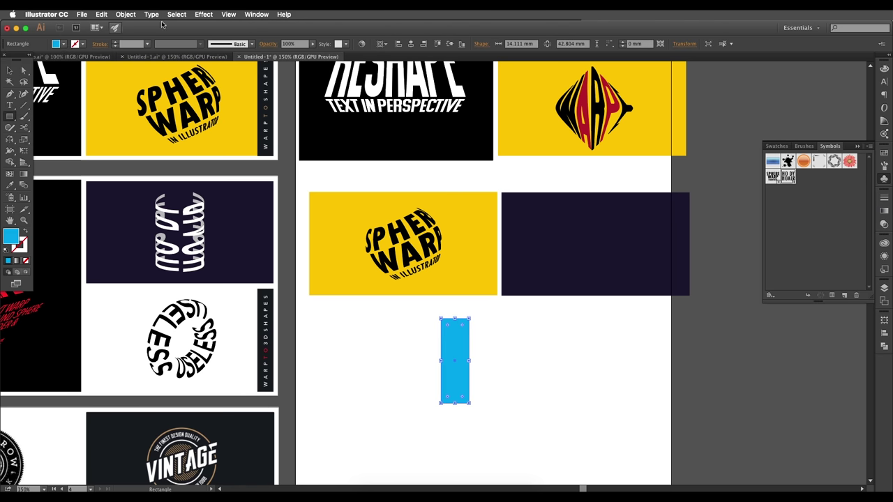
# Set up a 360° 3D Revolve of the blue rectangle from its left edge, with preview and invisible geometry turned on.
pyautogui.click(205, 15)
pyautogui.moveTo(272, 71)
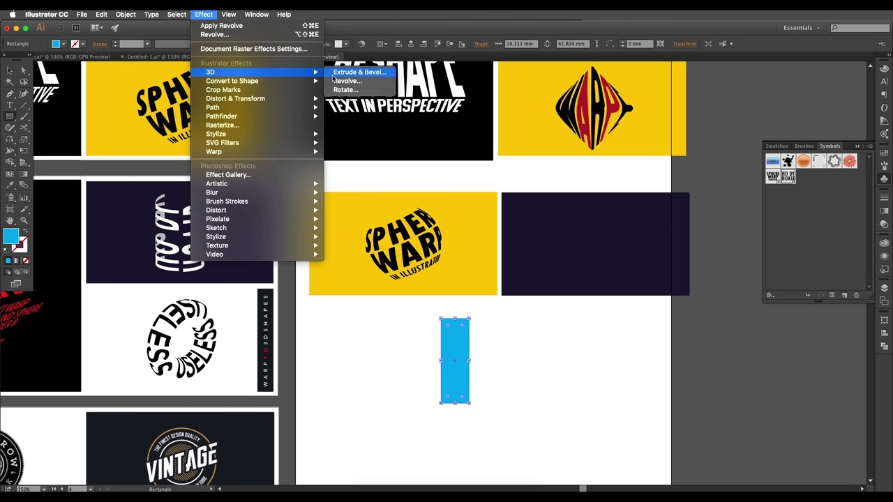
pyautogui.click(336, 82)
pyautogui.moveTo(689, 63); pyautogui.dragTo(613, 41)
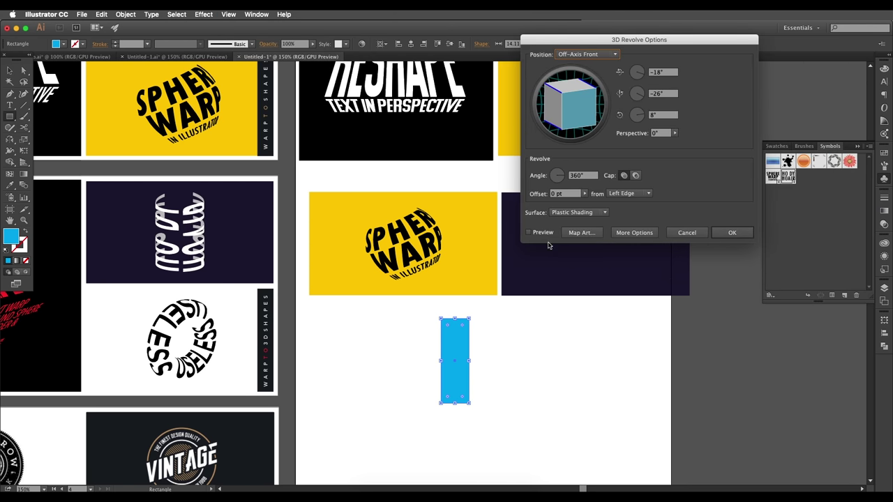
pyautogui.click(529, 232)
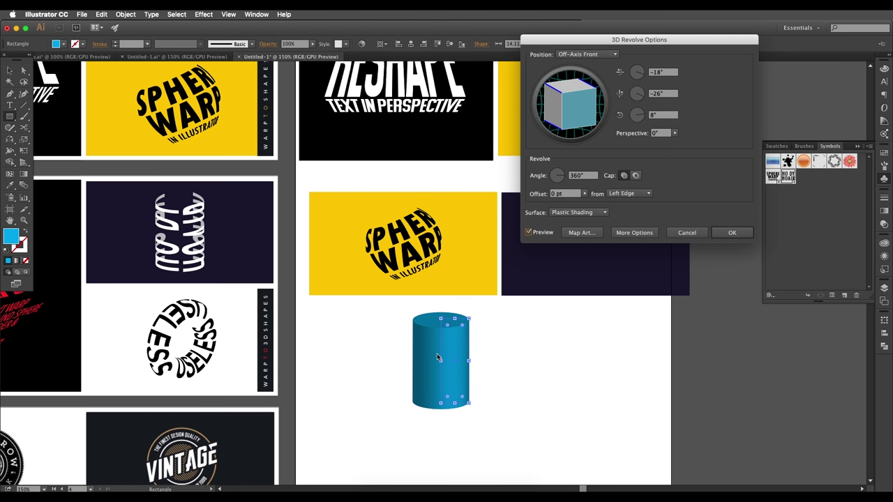
pyautogui.click(581, 233)
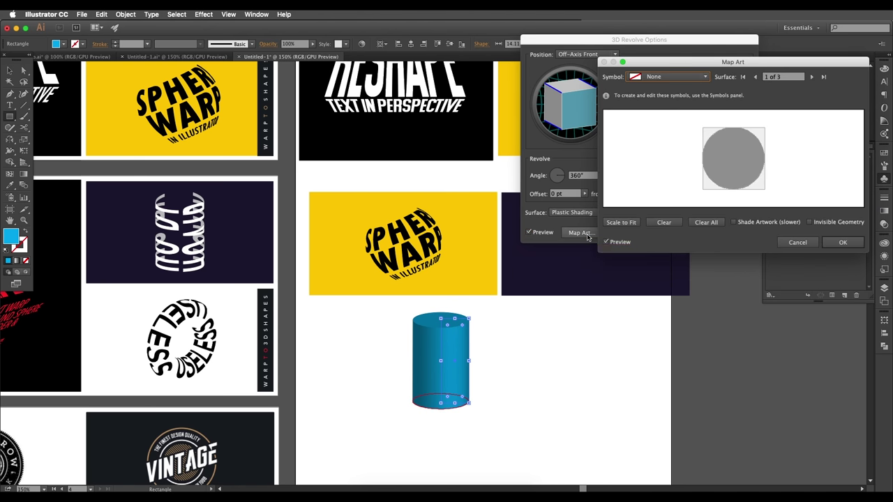
pyautogui.click(812, 223)
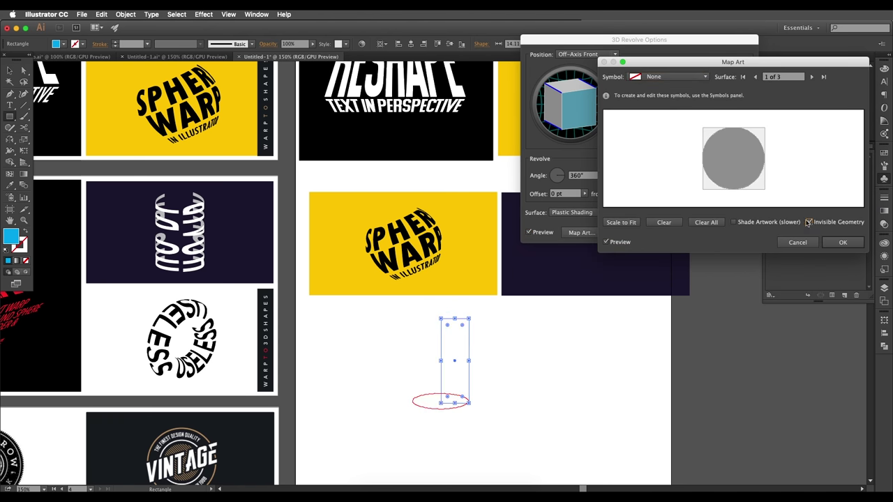
pyautogui.click(671, 78)
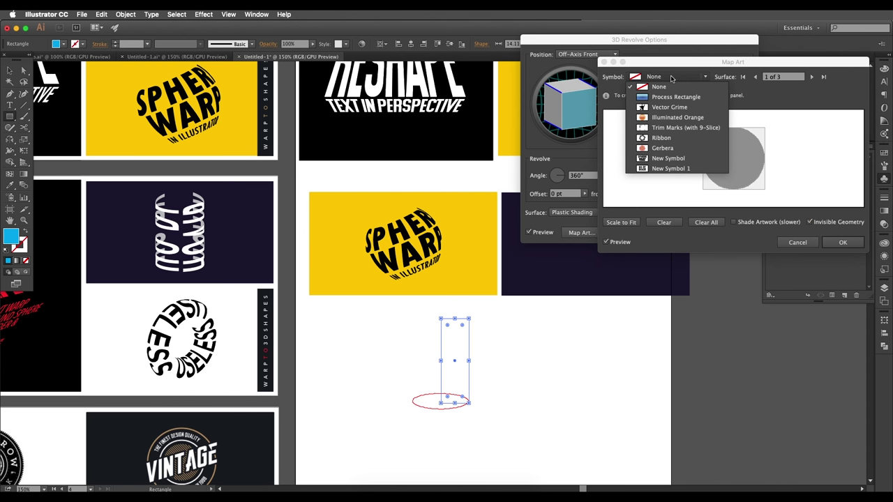
pyautogui.click(657, 168)
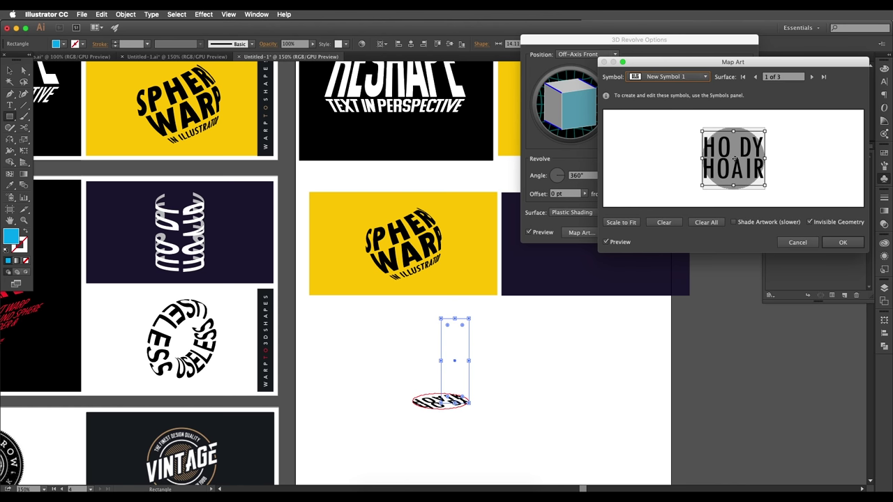
pyautogui.click(663, 222)
# Map New Symbol 1 onto the cylinder's side wall, surface 3 of 3.
pyautogui.click(812, 77)
pyautogui.click(811, 76)
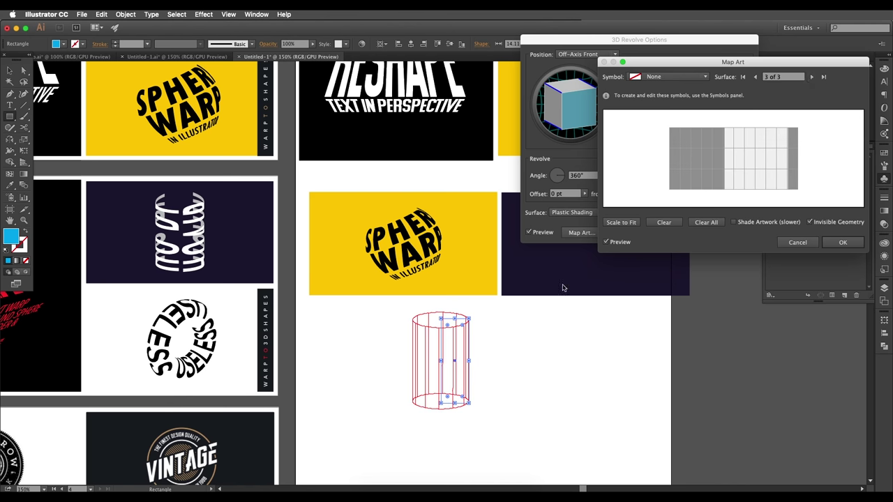
pyautogui.click(670, 77)
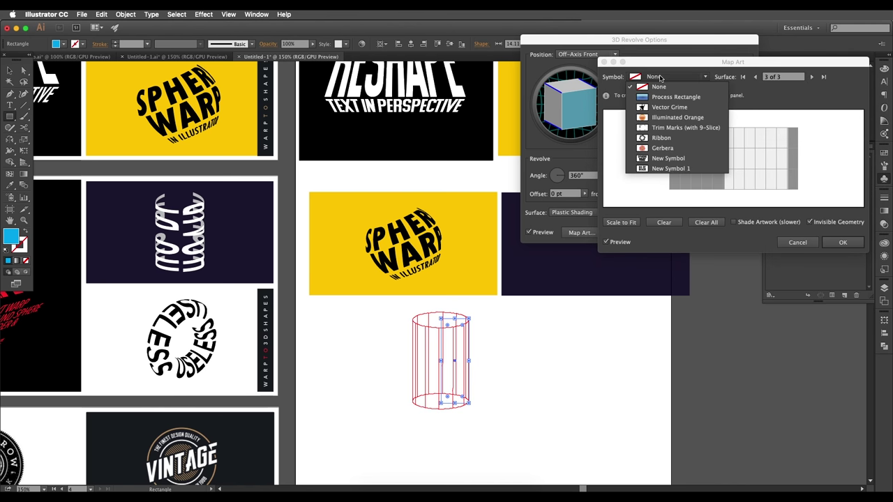
pyautogui.click(660, 169)
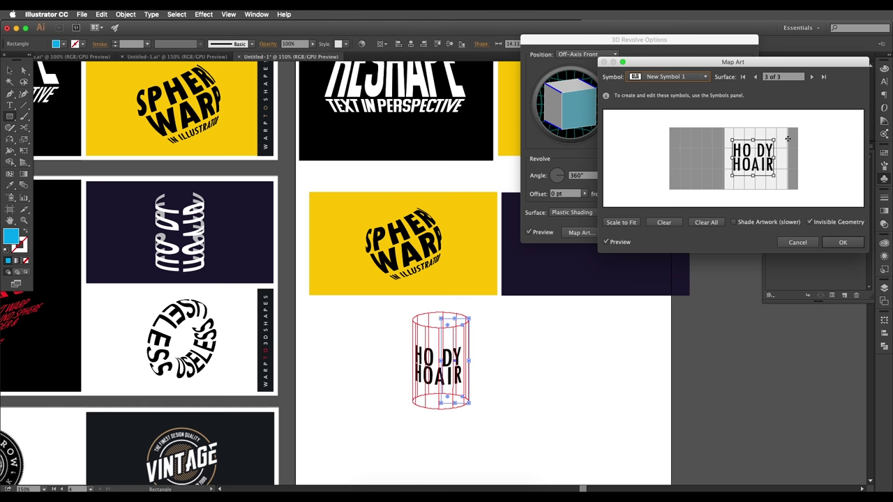
# Turn the mapped HO DY HOAIR symbol 90° counterclockwise, stretch it to fill the cylinder's whole side surface, and accept the mapping.
pyautogui.moveTo(780, 139); pyautogui.dragTo(697, 150)
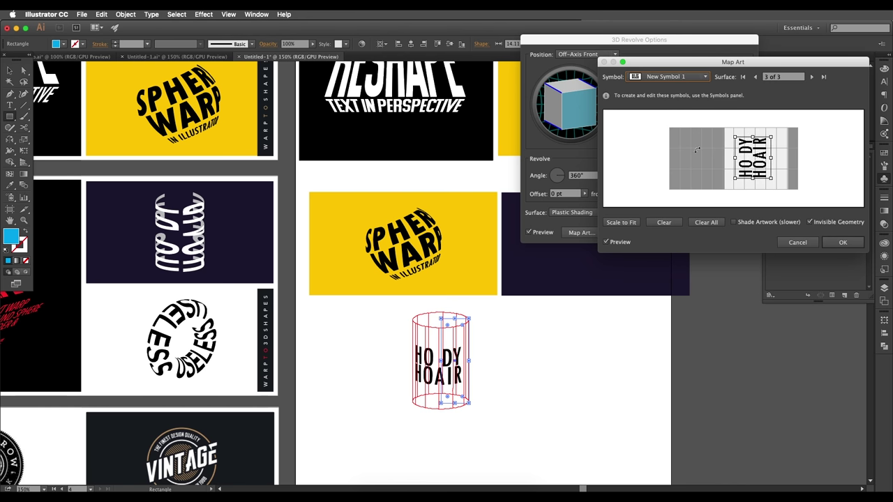
pyautogui.moveTo(772, 158); pyautogui.dragTo(796, 159)
pyautogui.moveTo(729, 159); pyautogui.dragTo(668, 160)
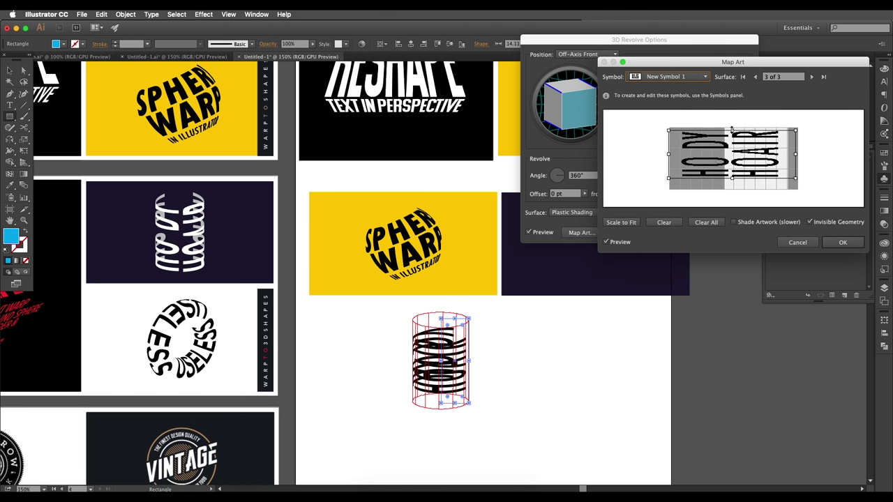
pyautogui.moveTo(732, 130); pyautogui.dragTo(732, 129)
pyautogui.moveTo(729, 178); pyautogui.dragTo(758, 166)
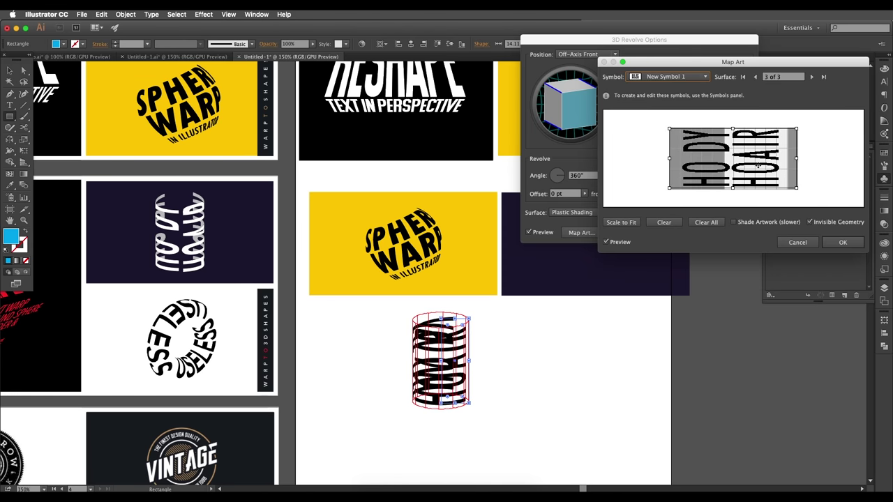
pyautogui.click(843, 242)
# Rotate the revolved cylinder to -91° about X, -63° about Y and 91° about Z.
pyautogui.click(656, 115)
pyautogui.press('Down')
pyautogui.click(669, 93)
pyautogui.press('Up')
pyautogui.press('Up')
pyautogui.press('Up')
pyautogui.press('Up')
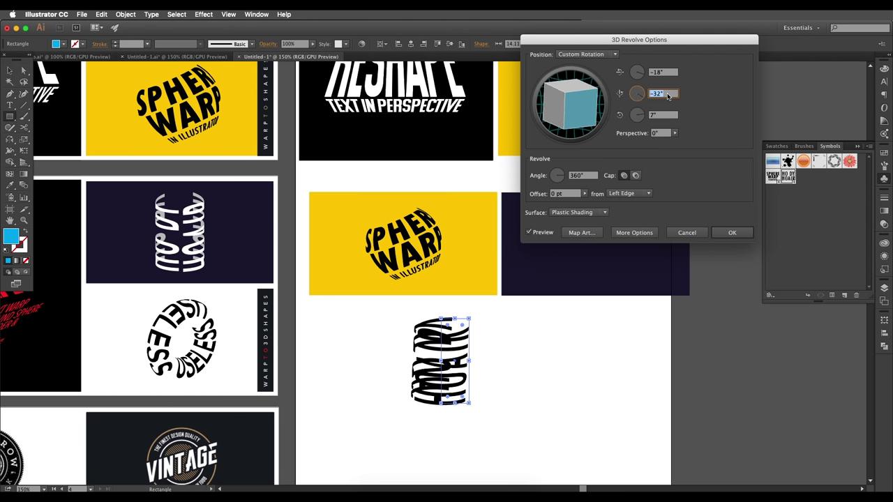
pyautogui.moveTo(560, 114)
pyautogui.mouseDown()
pyautogui.moveTo(593, 113)
pyautogui.moveTo(551, 117)
pyautogui.mouseUp()
pyautogui.click(659, 93)
pyautogui.press('Up')
pyautogui.click(671, 73)
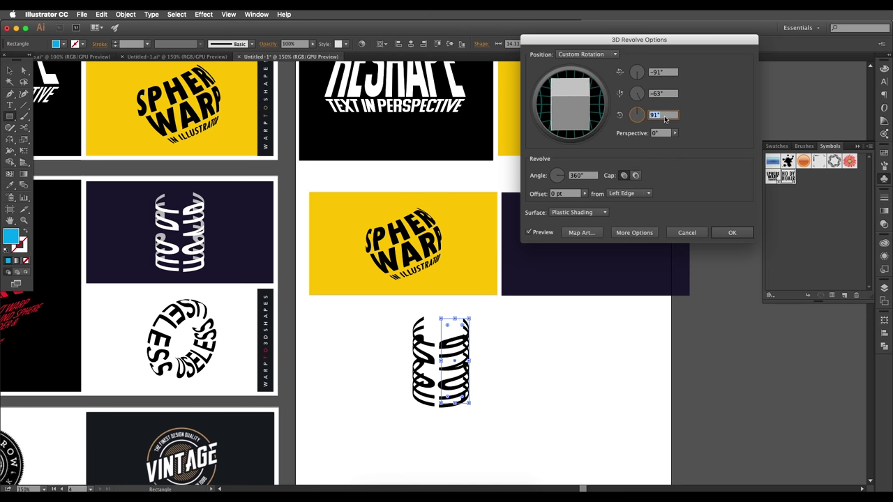
# Fine-tune the cylinder's rotation to -104° about X, -69° about Y and 106° about Z.
pyautogui.click(656, 94)
pyautogui.moveTo(572, 110); pyautogui.dragTo(583, 107)
pyautogui.press('Down')
pyautogui.press('Down')
pyautogui.press('Down')
pyautogui.press('Down')
pyautogui.press('Down')
pyautogui.press('Down')
pyautogui.click(672, 117)
pyautogui.press('Down')
pyautogui.press('Down')
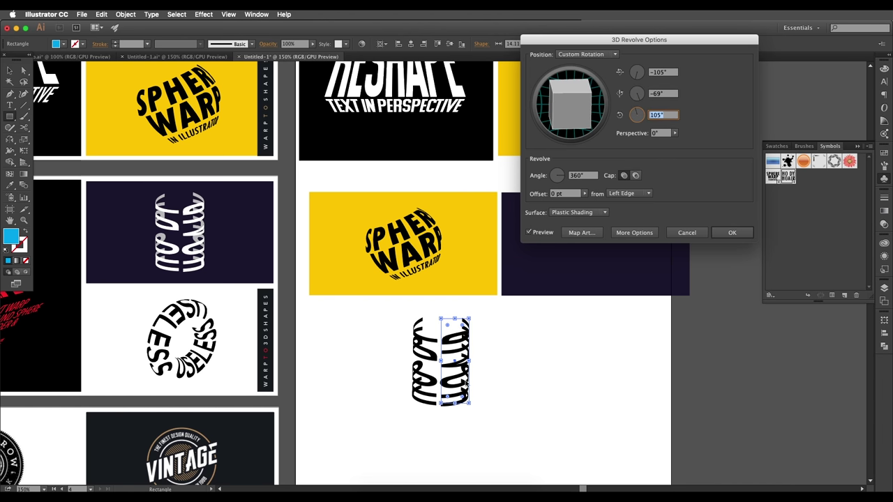
pyautogui.press('Up')
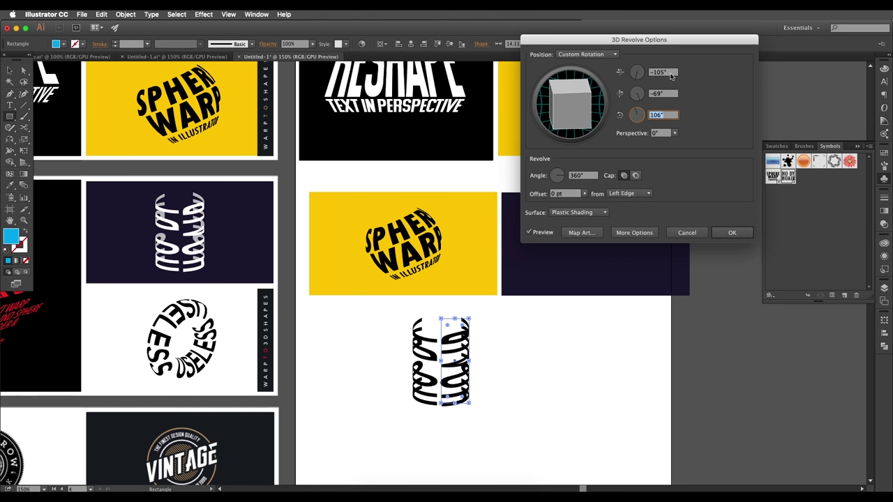
pyautogui.click(671, 74)
pyautogui.press('Up')
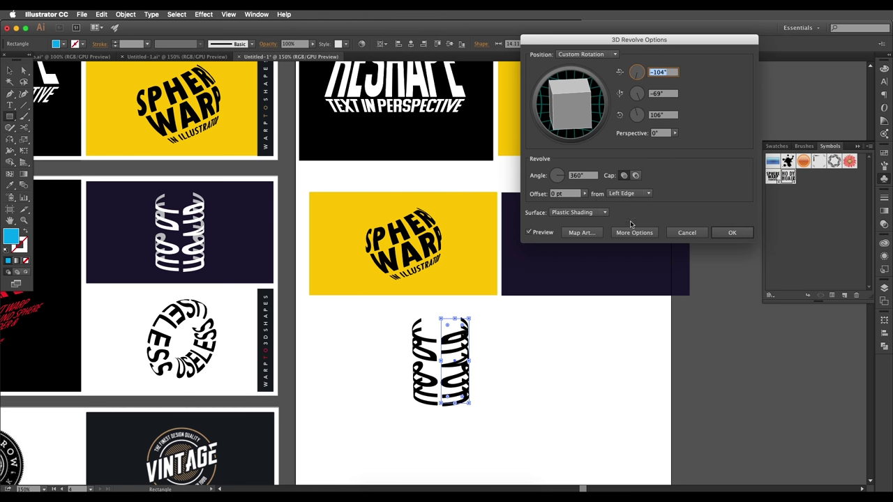
# Widen the mapped symbol slightly past both ends of the cylinder's side surface and apply the 3D Revolve.
pyautogui.click(581, 234)
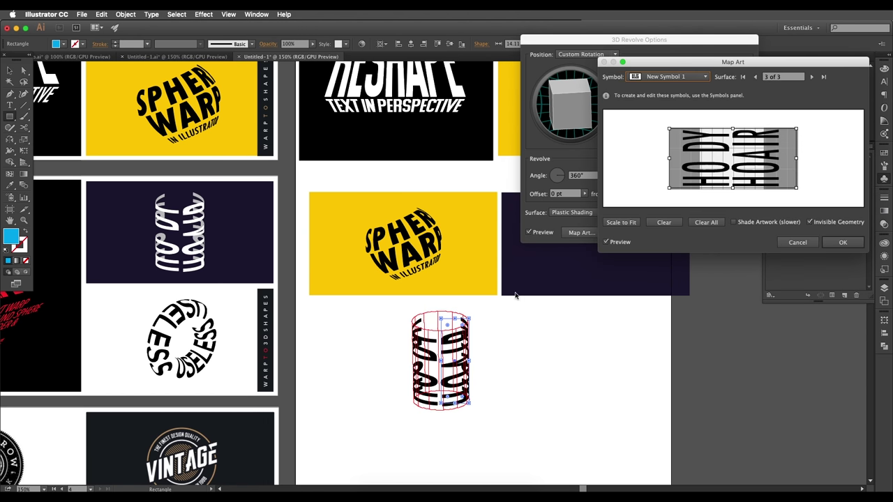
pyautogui.moveTo(800, 133); pyautogui.dragTo(800, 157)
pyautogui.moveTo(673, 158); pyautogui.dragTo(670, 159)
pyautogui.moveTo(739, 172); pyautogui.dragTo(727, 173)
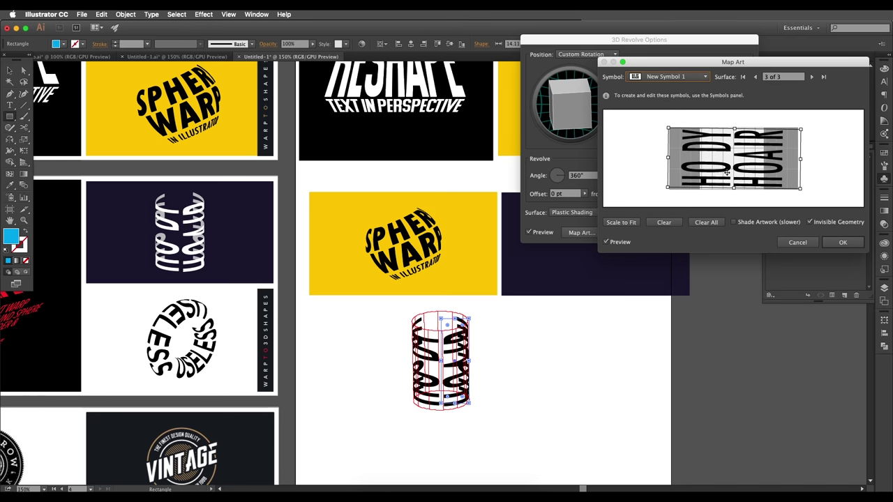
pyautogui.moveTo(668, 159); pyautogui.dragTo(664, 159)
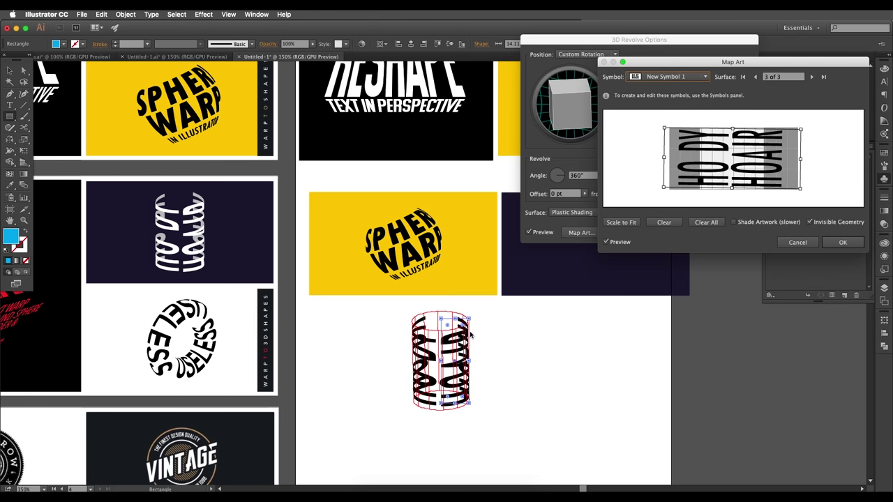
pyautogui.moveTo(800, 159); pyautogui.dragTo(805, 159)
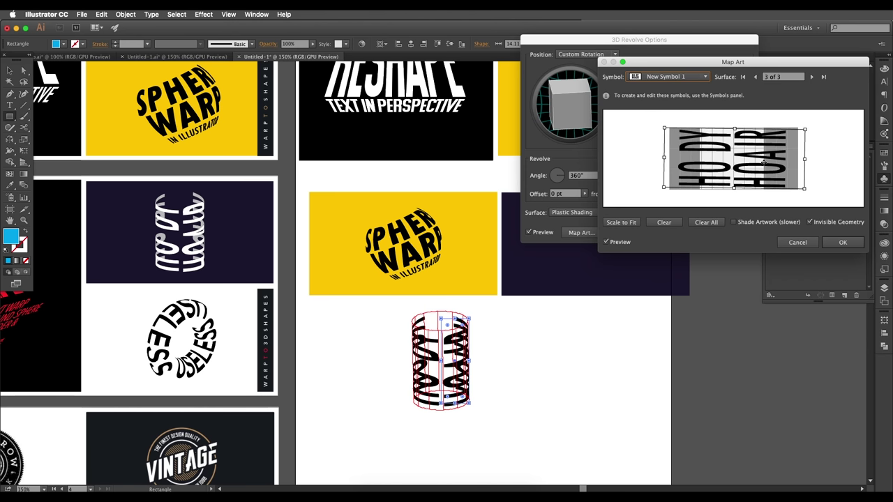
pyautogui.click(842, 242)
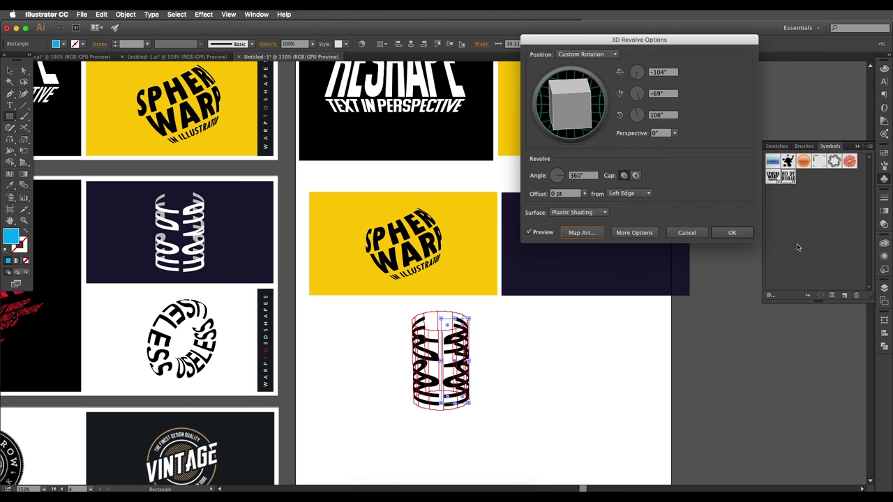
pyautogui.click(732, 232)
pyautogui.moveTo(391, 300); pyautogui.dragTo(451, 260)
pyautogui.click(455, 264)
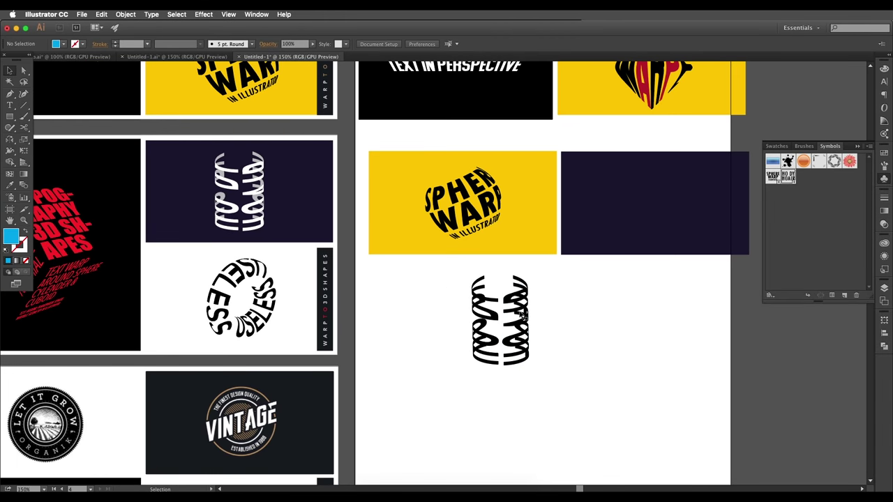
# Expand the appearance of the revolved HO DY HOAIR cylinder.
pyautogui.click(516, 323)
pyautogui.scroll(1, 509, 342)
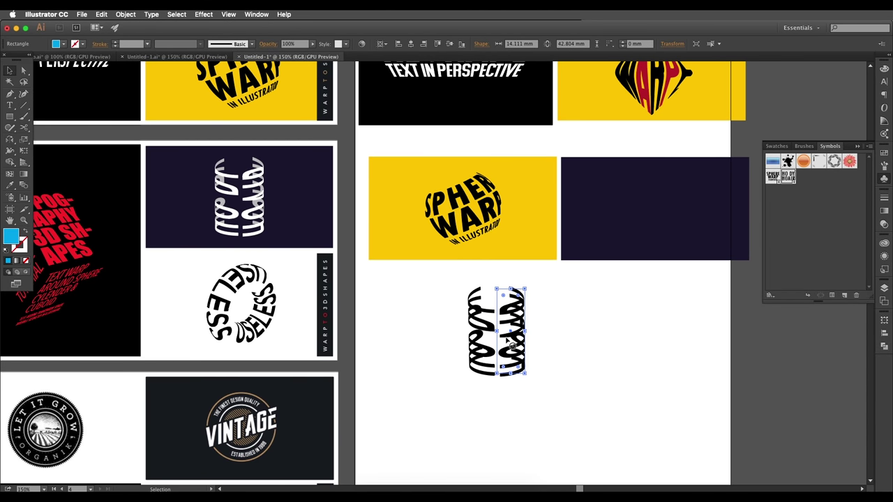
pyautogui.click(131, 14)
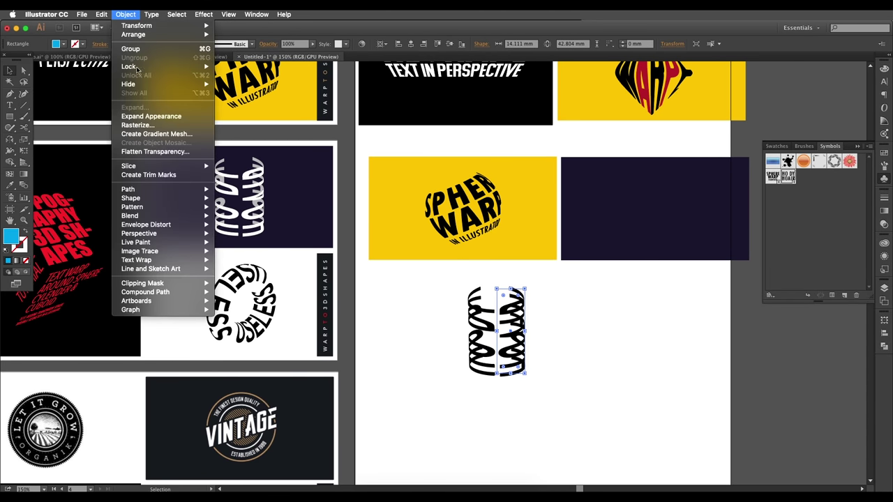
pyautogui.click(143, 116)
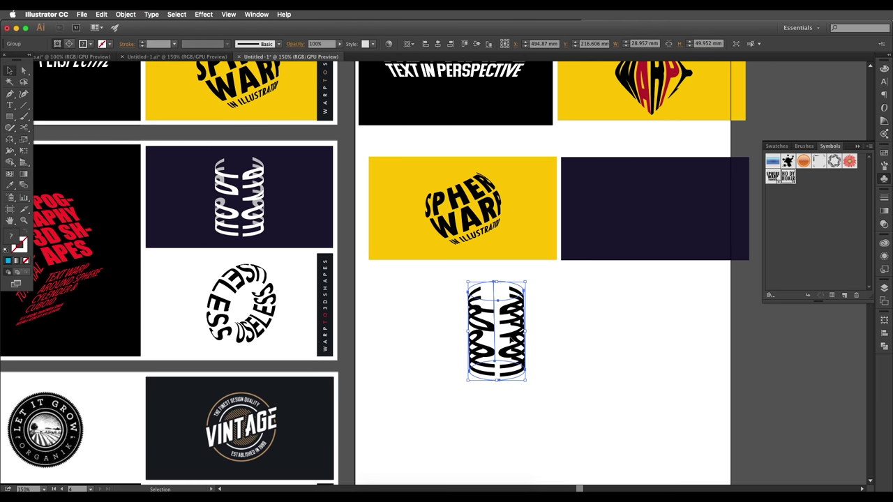
# Ungroup the expanded cylinder repeatedly until its lettering separates from the wireframe, and deselect it.
pyautogui.click(125, 14)
pyautogui.click(126, 14)
pyautogui.rightClick(516, 334)
pyautogui.click(538, 385)
pyautogui.rightClick(510, 340)
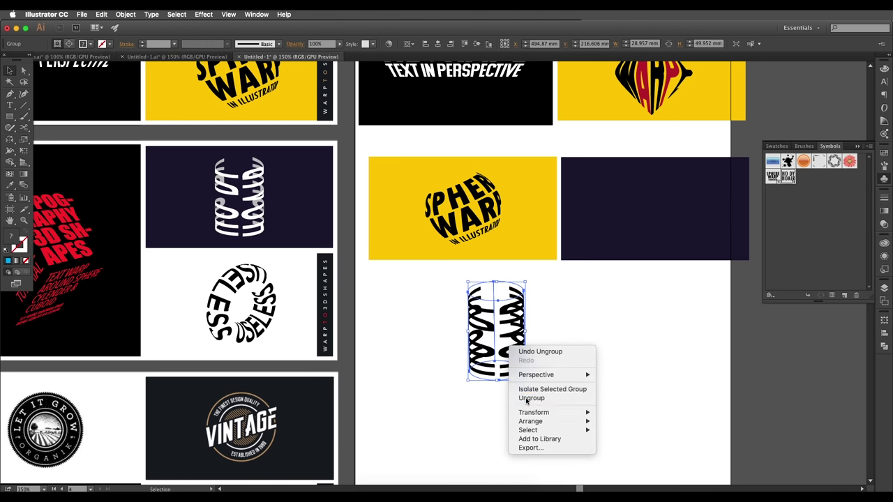
pyautogui.click(532, 392)
pyautogui.rightClick(517, 347)
pyautogui.click(531, 391)
pyautogui.click(655, 311)
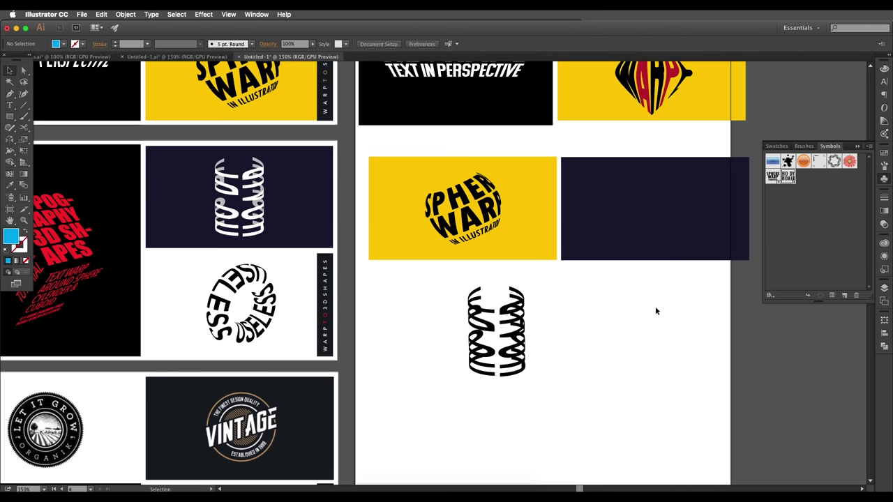
# Move the front and back lettering clear of the cylinder wireframe and delete the leftover wireframe paths.
pyautogui.click(524, 313)
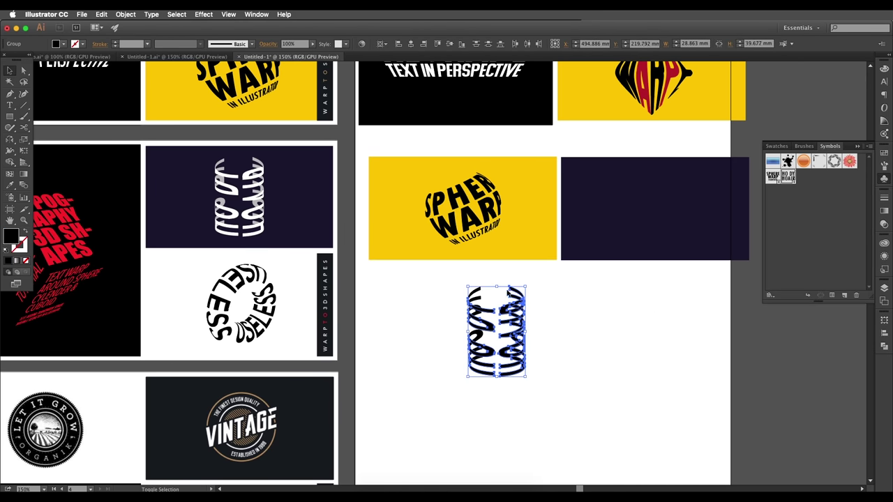
pyautogui.moveTo(480, 294); pyautogui.dragTo(683, 296)
pyautogui.click(594, 391)
pyautogui.moveTo(594, 390); pyautogui.dragTo(402, 281)
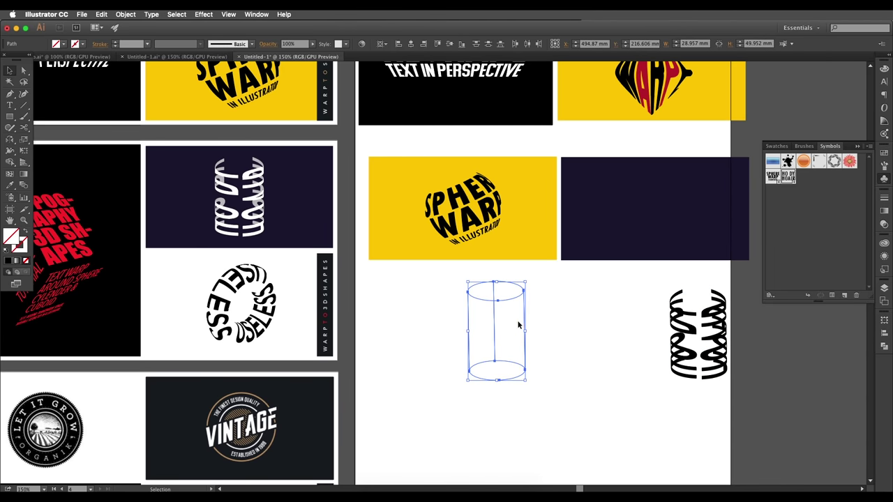
pyautogui.press('Delete')
# Place the lettering on the navy panel and colour its back-facing letters with the reference design's light grey.
pyautogui.moveTo(677, 302); pyautogui.dragTo(639, 184)
pyautogui.press('shift+super+a')
pyautogui.click(644, 173)
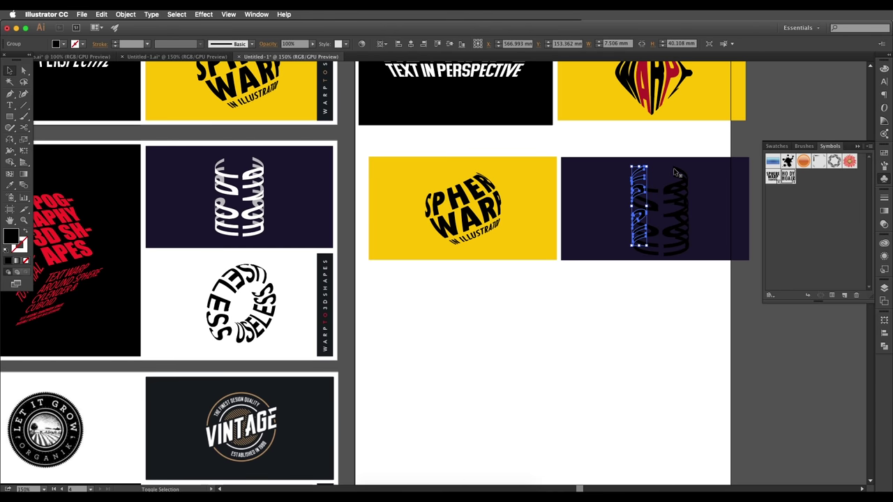
pyautogui.keyDown('shift'); pyautogui.click(673, 172); pyautogui.keyUp('shift')
pyautogui.press('i')
pyautogui.click(255, 160)
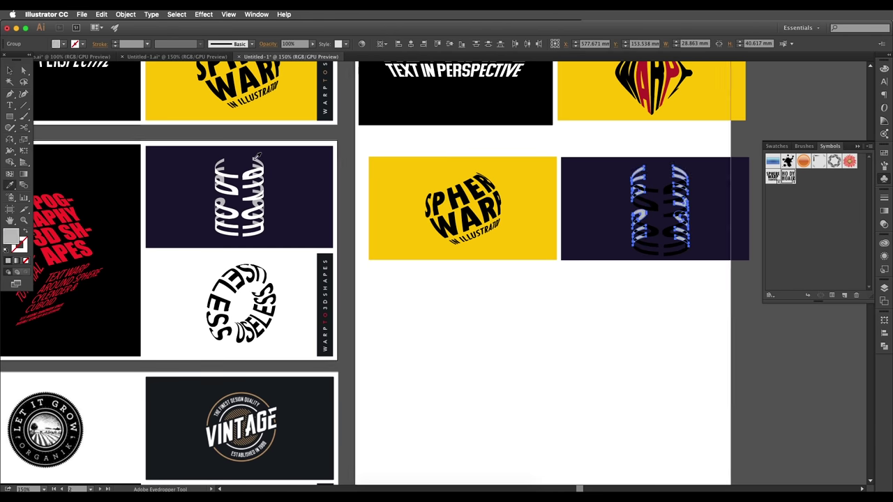
pyautogui.click(10, 70)
pyautogui.click(562, 292)
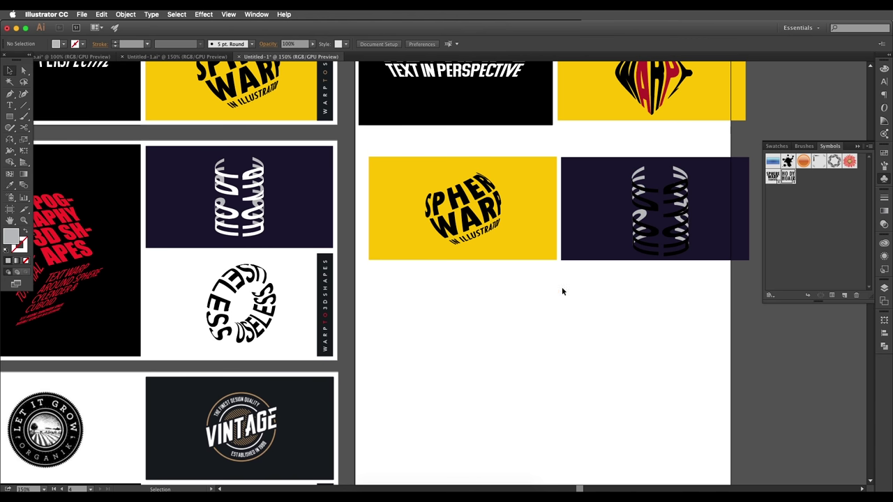
# Colour the front-facing letters on the navy panel with the reference design's white.
pyautogui.click(654, 234)
pyautogui.press('i')
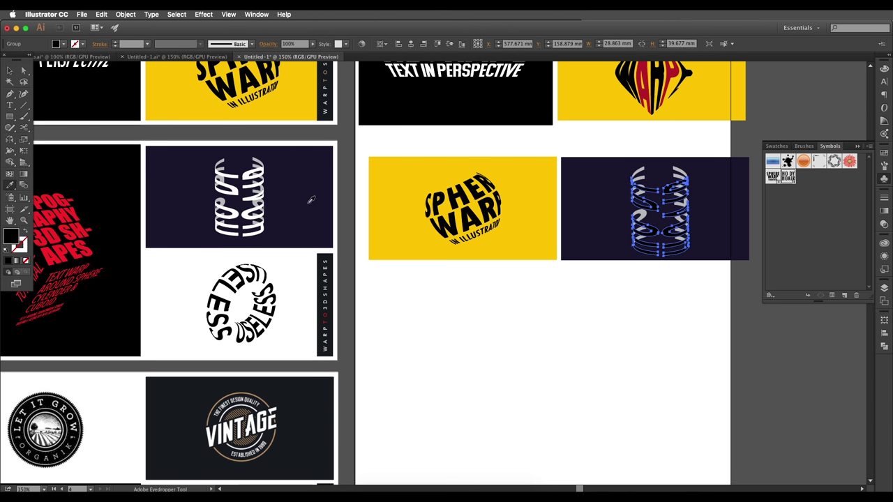
pyautogui.click(256, 224)
pyautogui.click(10, 69)
pyautogui.click(703, 323)
# Select the whole cylinder lettering and shift it slightly downward to centre it on the navy panel.
pyautogui.moveTo(703, 322); pyautogui.dragTo(565, 170)
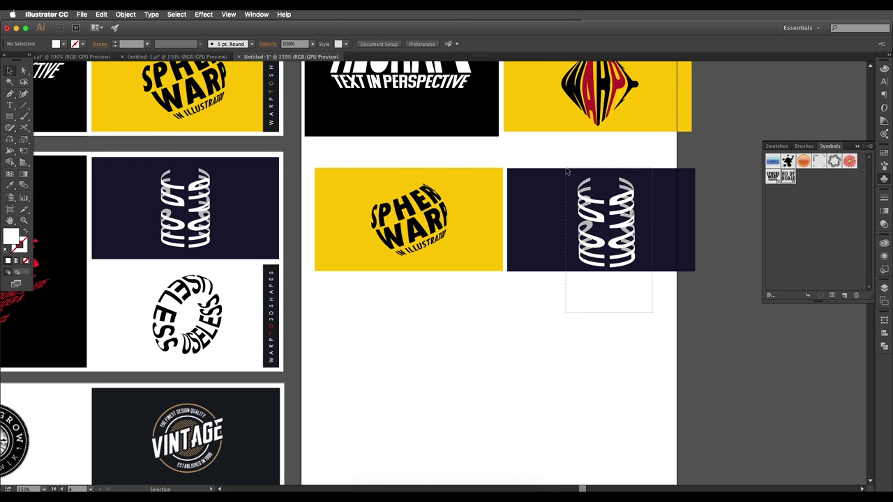
pyautogui.moveTo(636, 177); pyautogui.dragTo(632, 184)
pyautogui.click(637, 294)
pyautogui.keyDown('super'); pyautogui.click(613, 236); pyautogui.keyUp('super')
pyautogui.moveTo(623, 222); pyautogui.dragTo(613, 242)
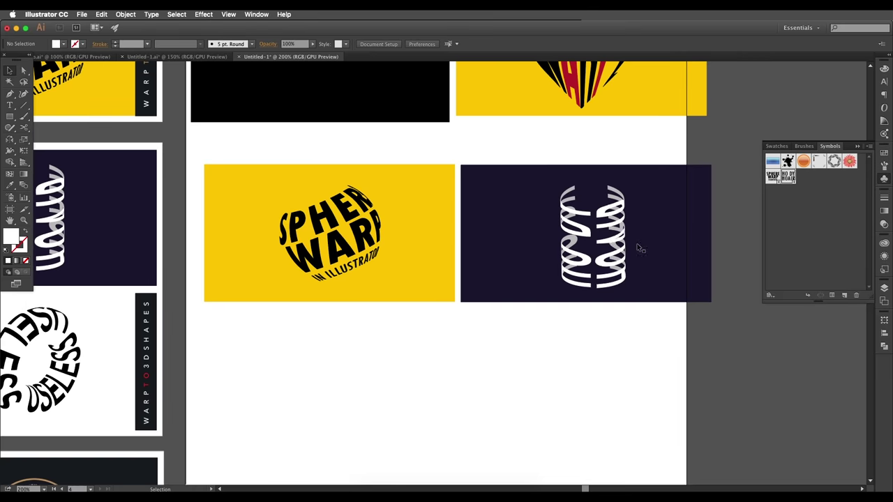
# Draw a white circle about 12.3 mm in diameter on the empty artboard area below the yellow SPHERE WARP panel.
pyautogui.moveTo(531, 294); pyautogui.dragTo(606, 289)
pyautogui.moveTo(245, 339); pyautogui.dragTo(400, 293)
pyautogui.scroll(-5, 377, 328)
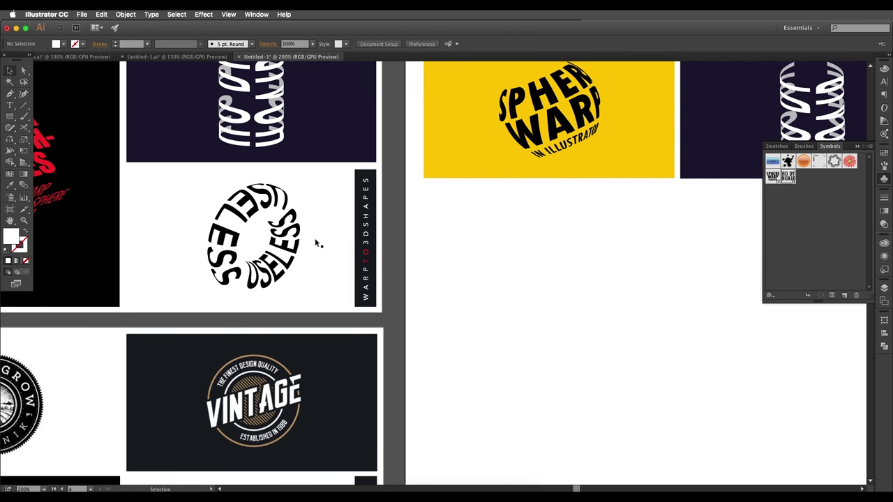
pyautogui.scroll(2, 252, 266)
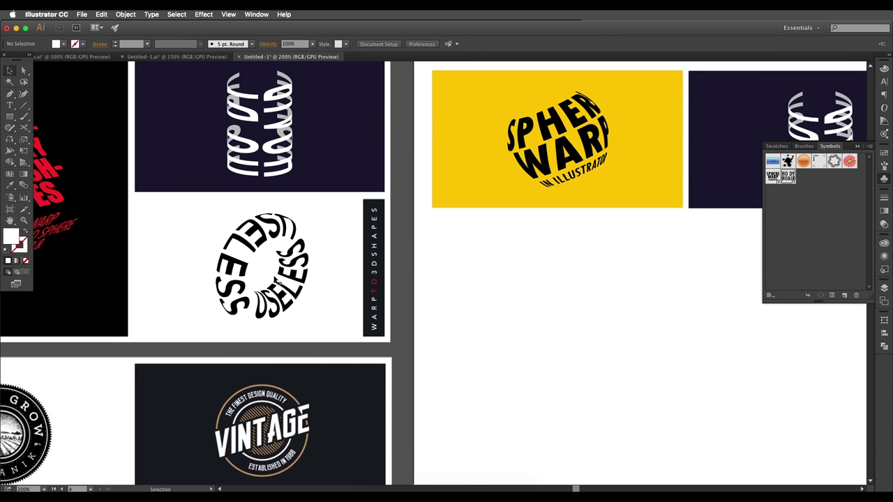
pyautogui.hscroll(1, 276, 278)
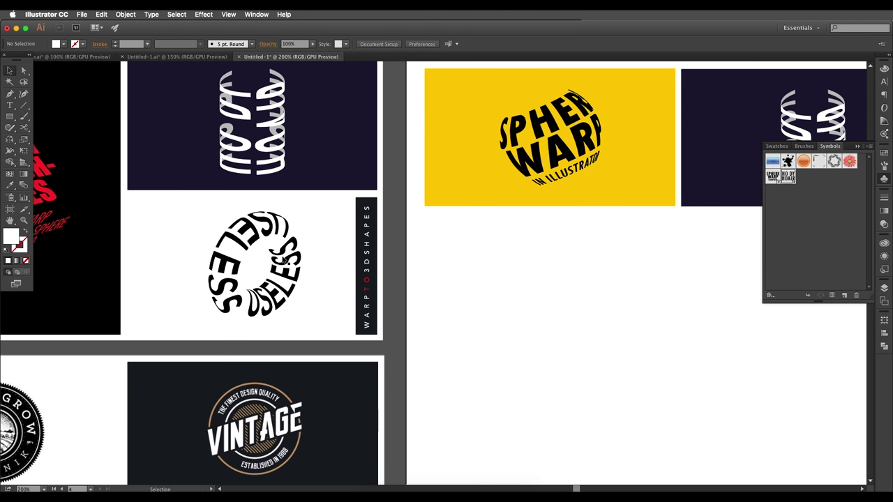
pyautogui.moveTo(642, 331); pyautogui.dragTo(549, 312)
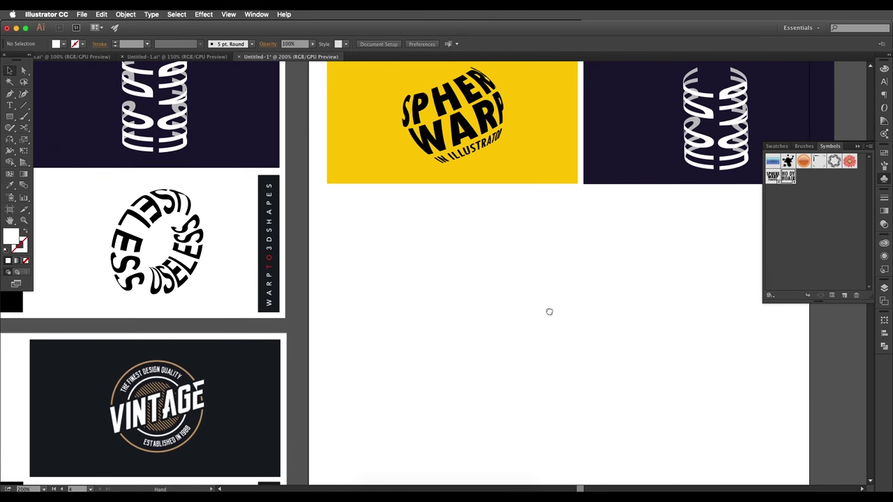
pyautogui.moveTo(14, 120); pyautogui.dragTo(43, 136)
pyautogui.moveTo(488, 301); pyautogui.dragTo(500, 315)
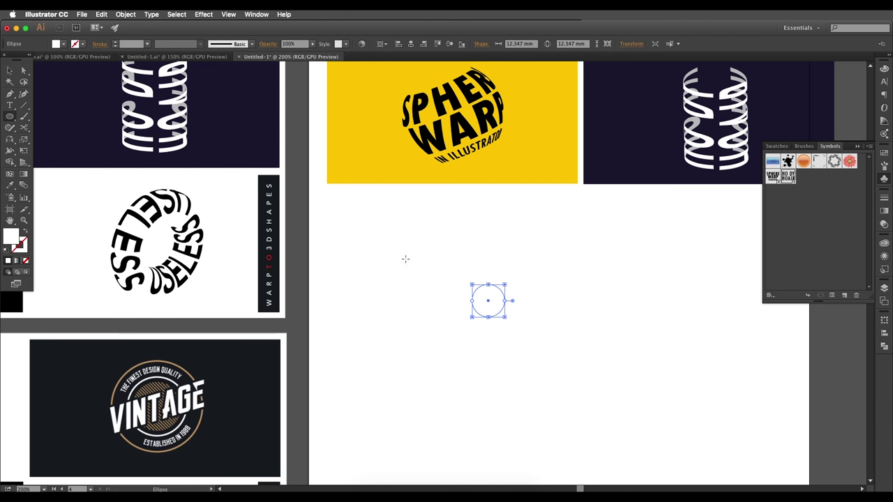
# Fill the circle on the empty artboard area with bright yellow.
pyautogui.click(61, 45)
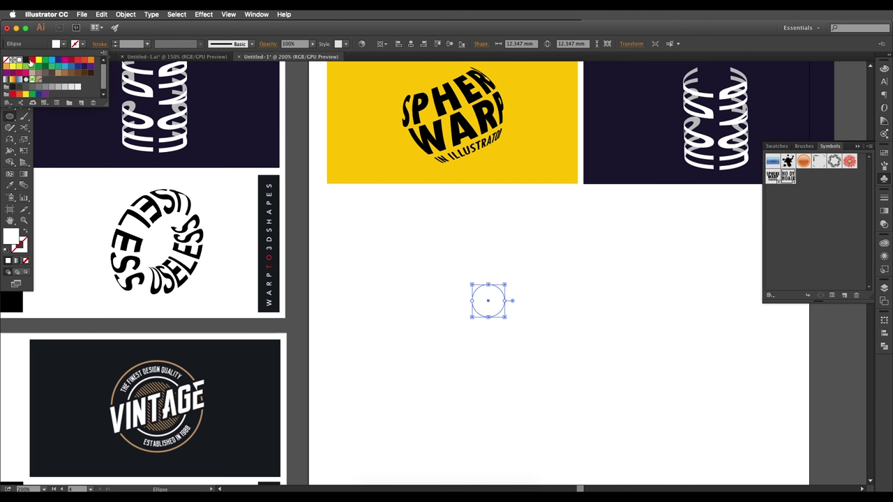
pyautogui.click(38, 62)
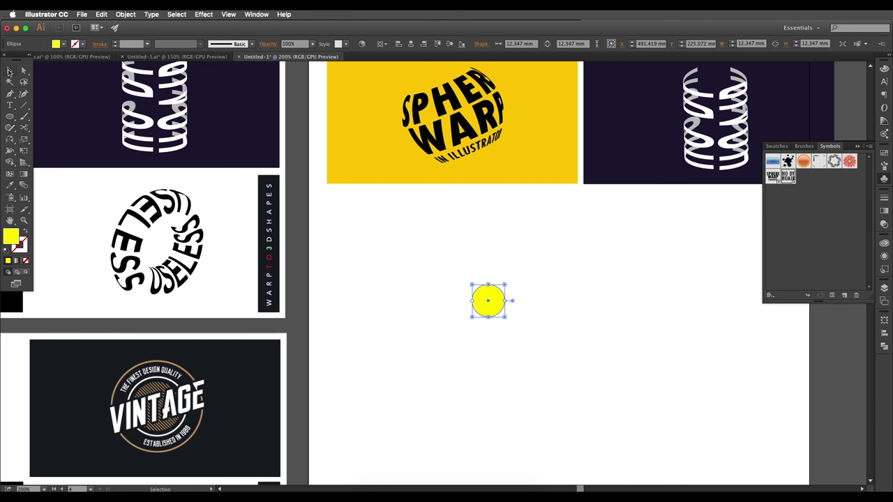
pyautogui.press('v')
# Apply a 360° 3D Revolve to the yellow circle with a 31 pt offset from the left edge, previewing the result.
pyautogui.click(192, 15)
pyautogui.moveTo(300, 73)
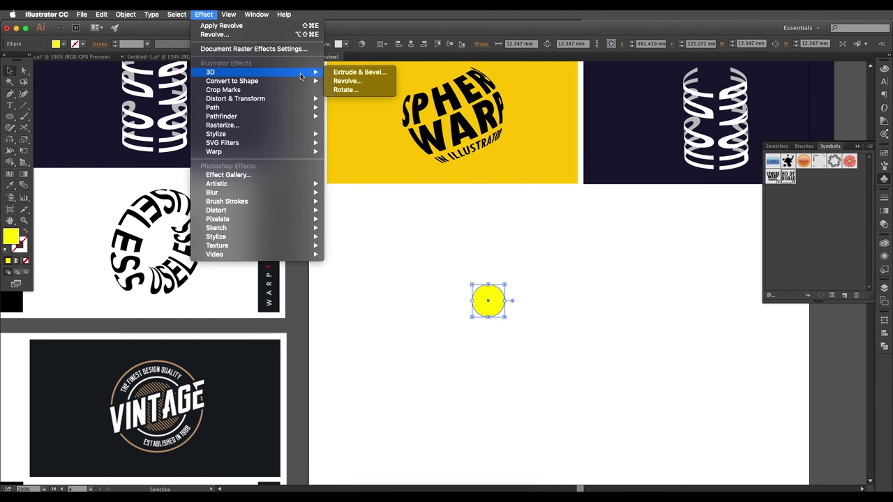
pyautogui.click(345, 81)
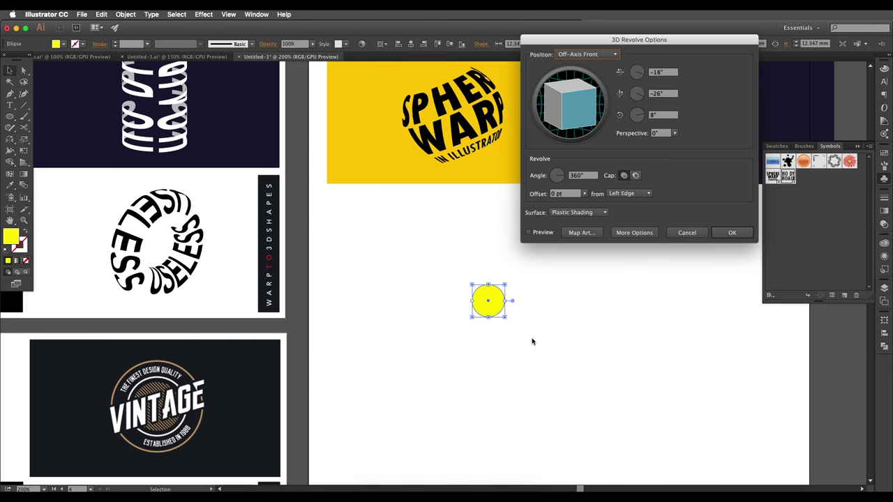
pyautogui.click(528, 232)
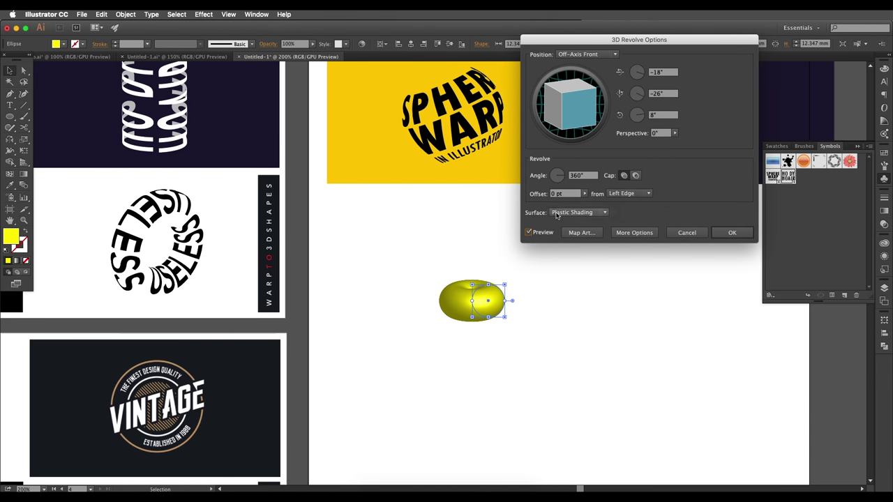
pyautogui.click(570, 196)
pyautogui.scroll(12, 569, 197)
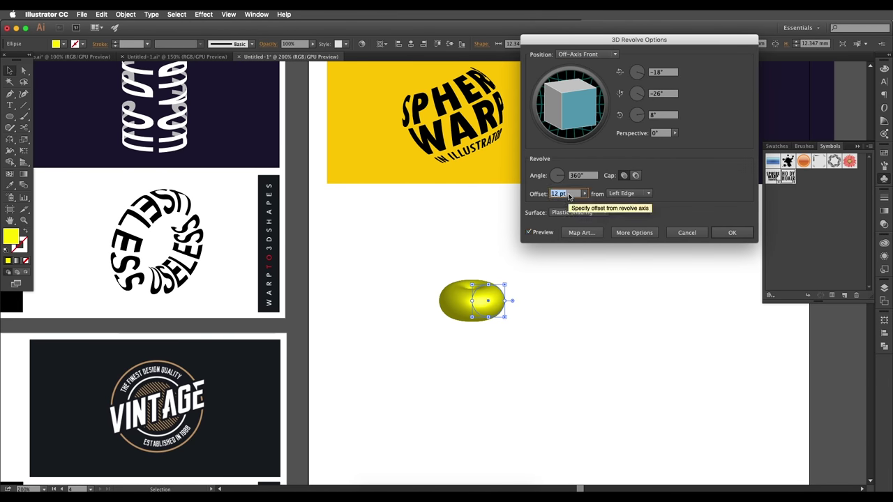
pyautogui.click(584, 193)
pyautogui.moveTo(551, 205); pyautogui.dragTo(548, 204)
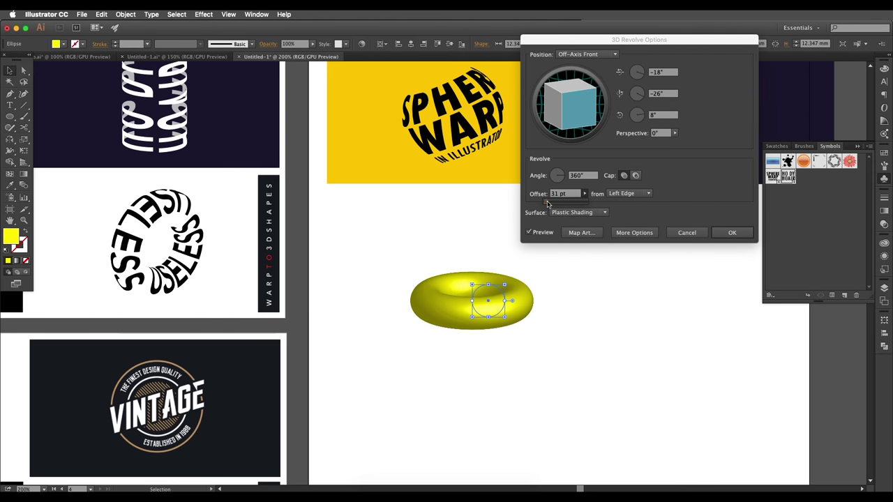
# Rotate the revolved ring freely to about −114°, −39° and 24°, and set its perspective to 55°.
pyautogui.moveTo(598, 100)
pyautogui.mouseDown()
pyautogui.moveTo(576, 105)
pyautogui.moveTo(586, 111)
pyautogui.mouseUp()
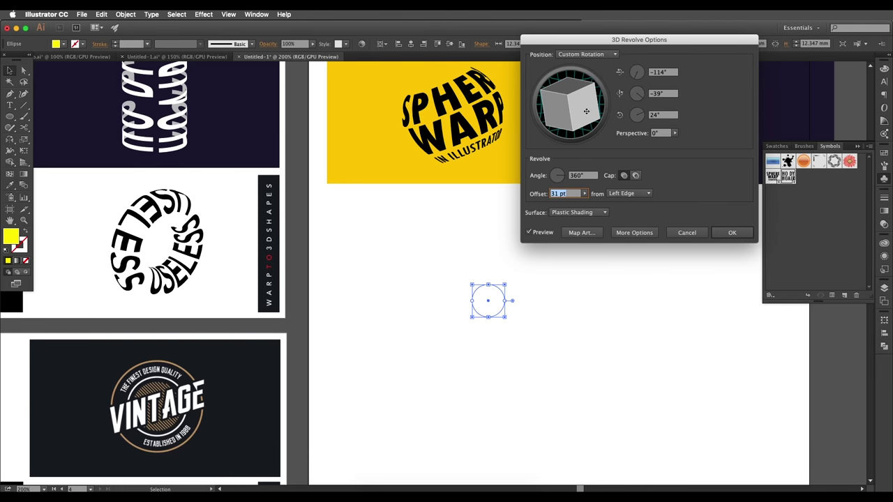
pyautogui.click(659, 133)
pyautogui.press('Up')
pyautogui.press('Up')
pyautogui.press('Up')
pyautogui.press('Up')
pyautogui.press('Up')
pyautogui.press('Up')
pyautogui.press('Up')
pyautogui.press('Up')
pyautogui.press('Up')
pyautogui.press('Up')
pyautogui.press('Up')
pyautogui.press('Up')
pyautogui.press('Up')
pyautogui.press('Up')
pyautogui.press('Up')
pyautogui.press('Up')
pyautogui.press('Up')
pyautogui.press('Up')
pyautogui.press('Up')
pyautogui.press('Up')
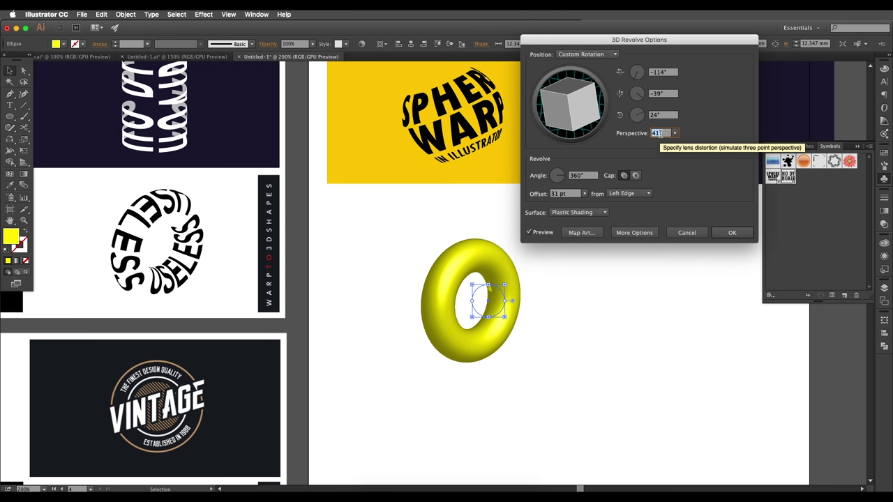
pyautogui.write('55')
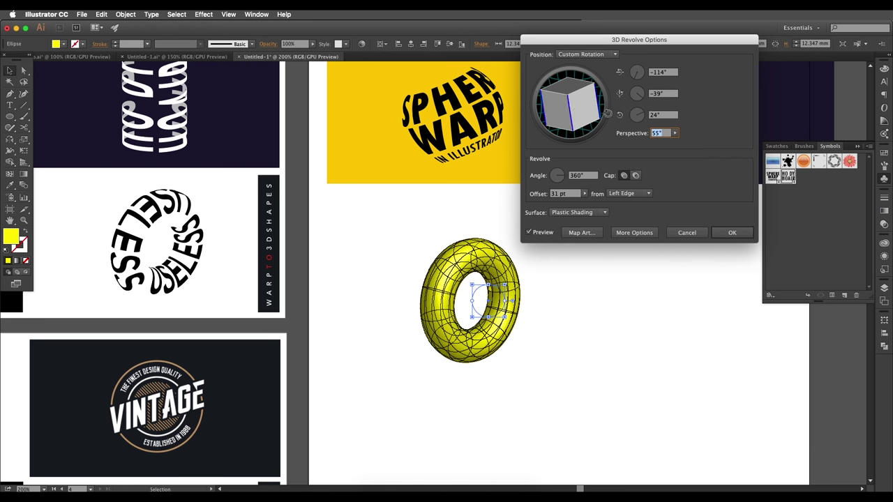
# Fine-tune the ring's rotation to −115° about the X axis and −43° about the Y axis, and apply the revolve.
pyautogui.click(666, 94)
pyautogui.press('Down')
pyautogui.press('Down')
pyautogui.press('Down')
pyautogui.press('Down')
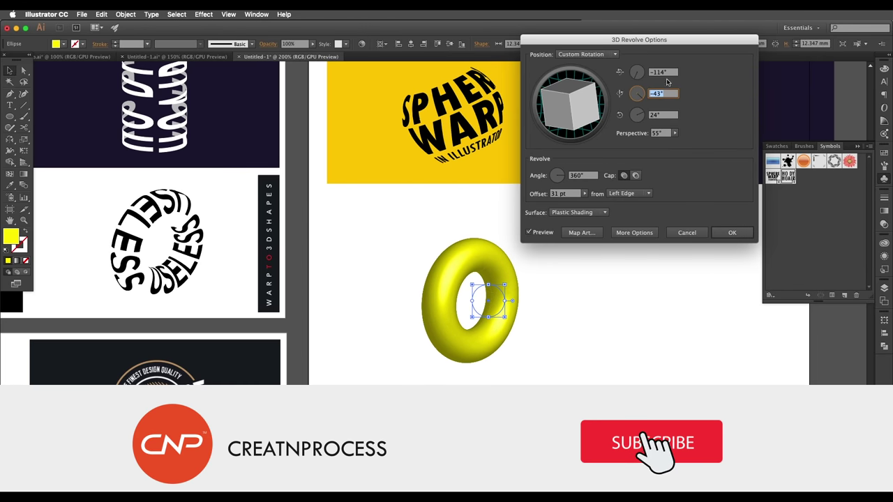
pyautogui.click(665, 72)
pyautogui.press('Up')
pyautogui.press('Up')
pyautogui.press('Down')
pyautogui.press('Down')
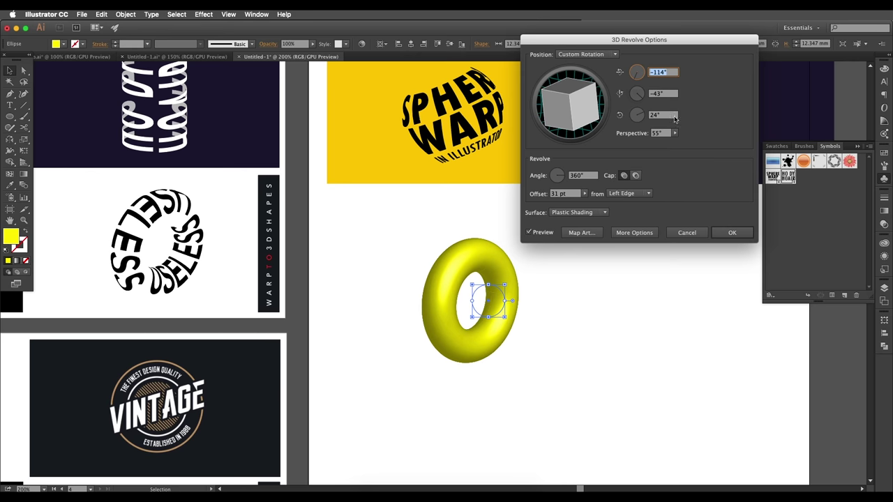
pyautogui.click(732, 233)
# Bring the two staggered black USELESS words onto the empty artboard area beside the yellow ring.
pyautogui.click(547, 287)
pyautogui.moveTo(546, 287); pyautogui.dragTo(534, 308)
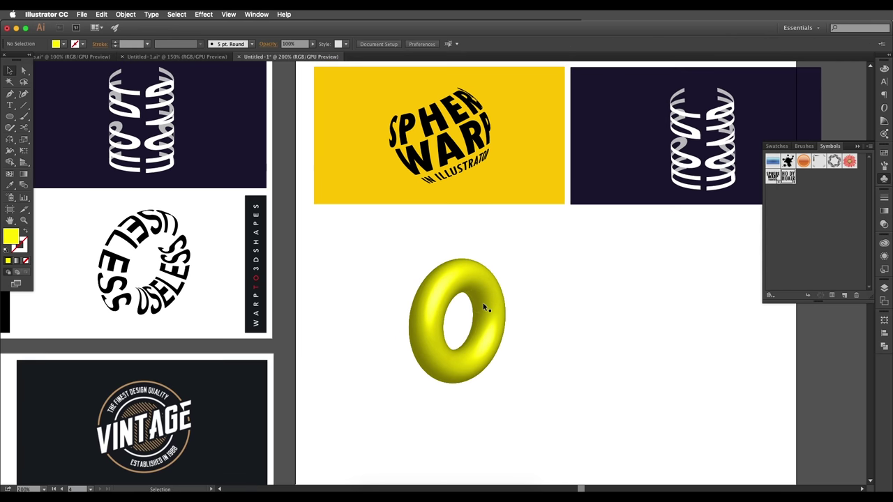
pyautogui.moveTo(282, 311); pyautogui.dragTo(328, 308)
pyautogui.scroll(-1, 84, 194)
pyautogui.moveTo(446, 143); pyautogui.dragTo(470, 320)
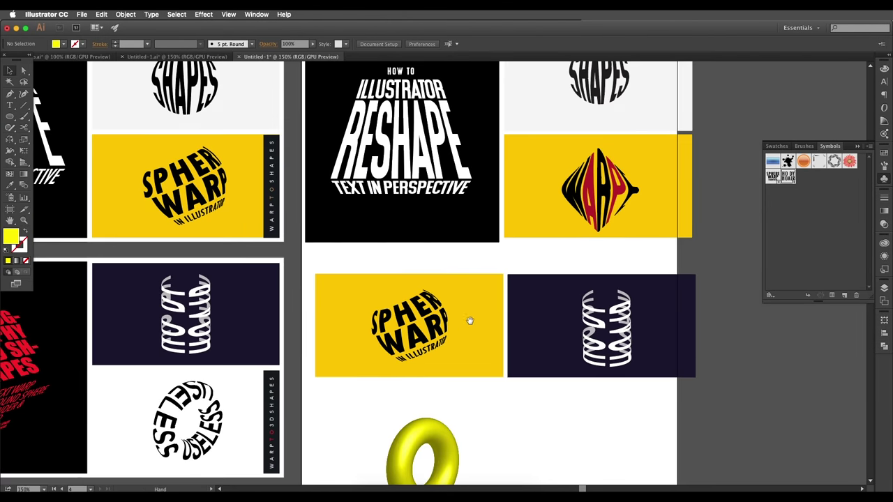
pyautogui.moveTo(476, 220); pyautogui.dragTo(471, 309)
pyautogui.scroll(-3, 469, 304)
pyautogui.click(443, 224)
pyautogui.moveTo(442, 225); pyautogui.dragTo(578, 322)
pyautogui.press('super+plus')
pyautogui.press('super+plus')
pyautogui.press('super+plus')
pyautogui.click(565, 362)
pyautogui.scroll(1, 604, 346)
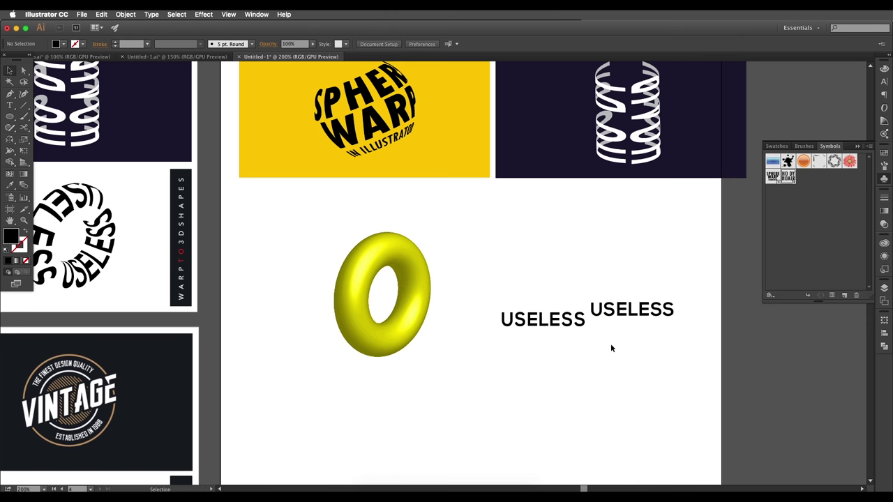
# Examine the staggered USELESS words and how the same words wrap around the reference ring design.
pyautogui.click(612, 317)
pyautogui.press('super+plus')
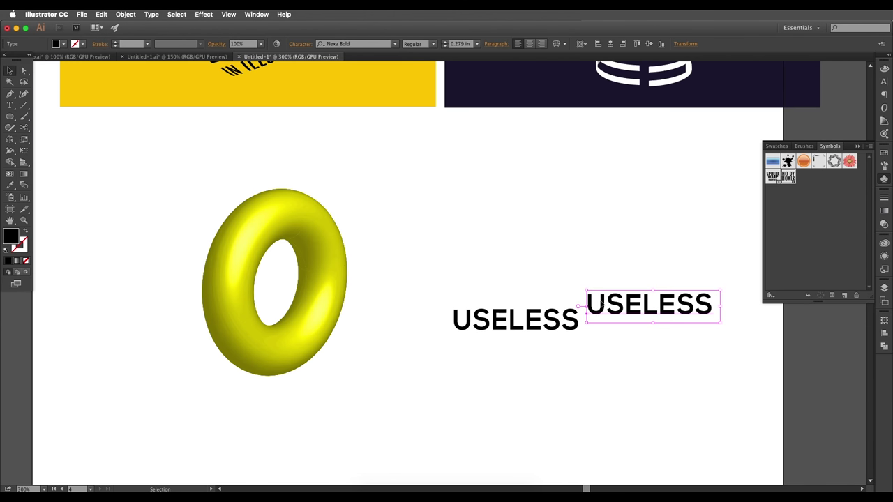
pyautogui.scroll(-1, 597, 326)
pyautogui.moveTo(211, 304); pyautogui.dragTo(381, 302)
pyautogui.scroll(2, 301, 216)
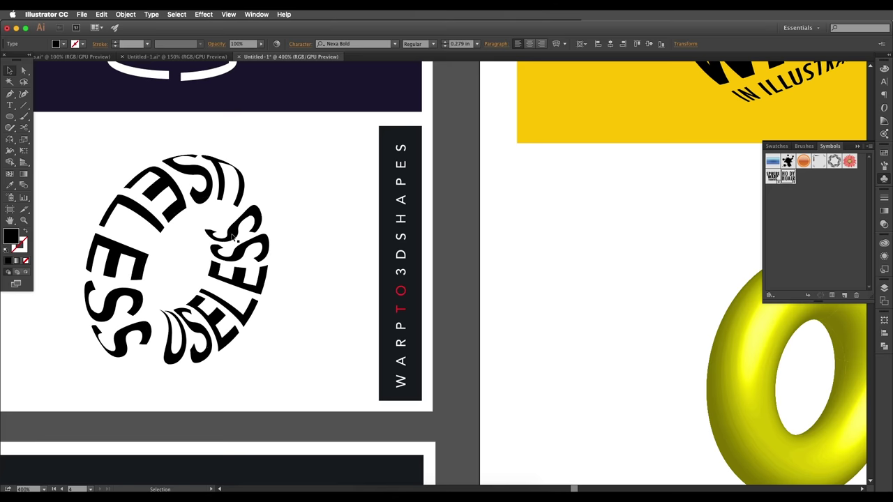
pyautogui.press('super+minus')
pyautogui.press('super+minus')
# Save both USELESS words together as a new dynamic symbol and delete the instance left on the artboard.
pyautogui.hscroll(4, 574, 353)
pyautogui.click(644, 345)
pyautogui.click(593, 340)
pyautogui.moveTo(593, 340); pyautogui.dragTo(801, 214)
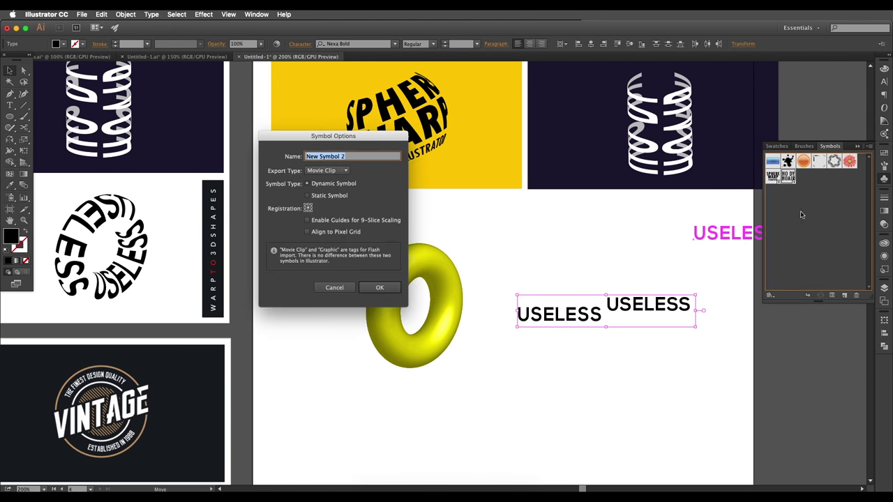
pyautogui.click(377, 288)
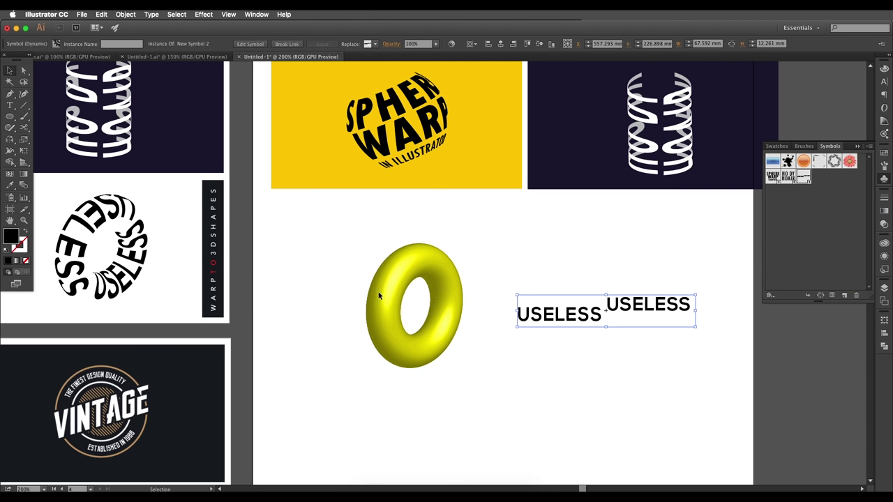
pyautogui.press('BackSpace')
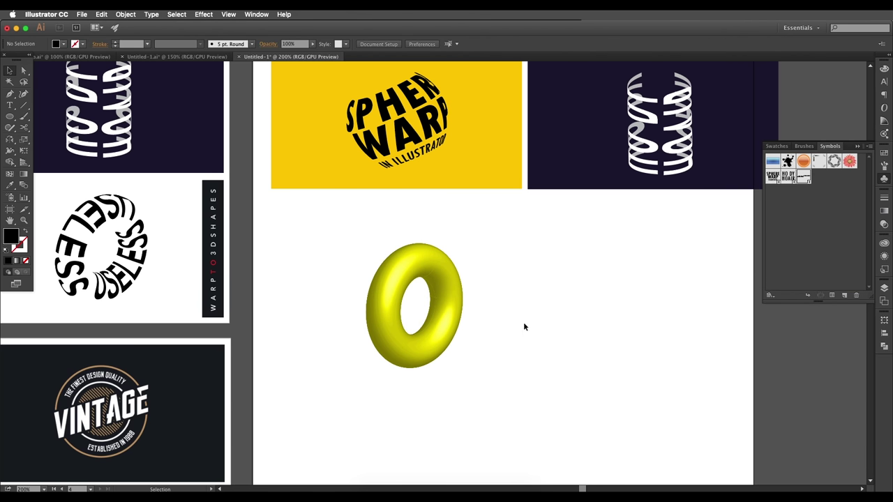
# Reopen the yellow ring's 3D Revolve settings for editing, with the preview on and the ring unobstructed.
pyautogui.hscroll(-3, 524, 325)
pyautogui.scroll(-2, 524, 326)
pyautogui.click(464, 246)
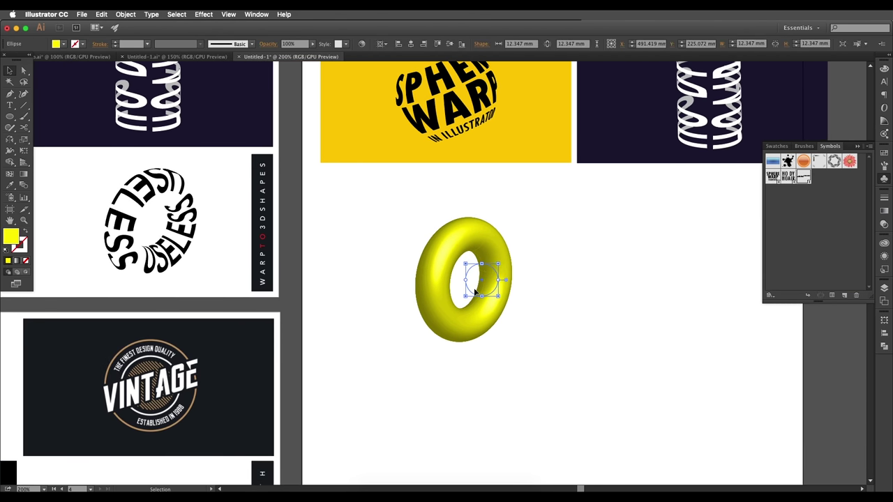
pyautogui.click(884, 255)
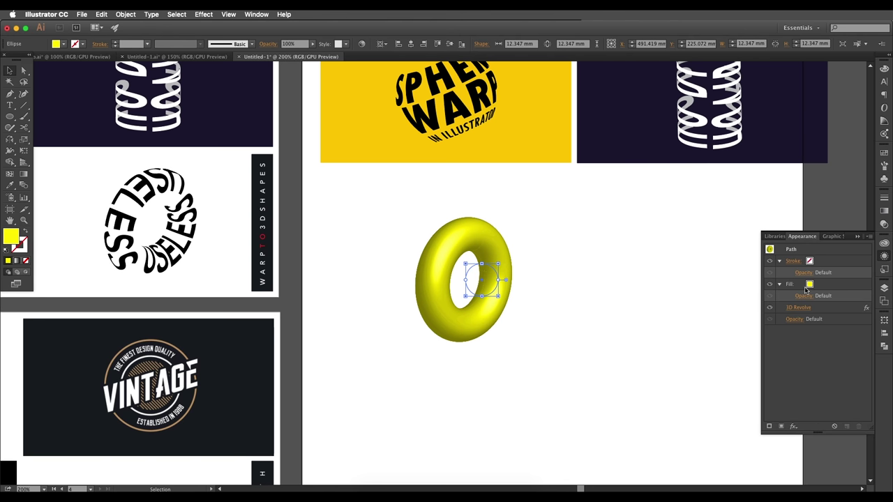
pyautogui.click(799, 307)
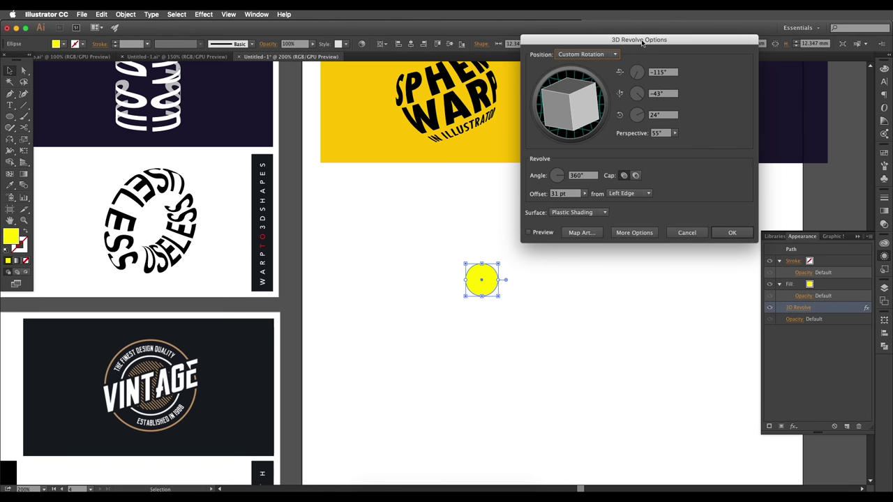
pyautogui.moveTo(642, 43); pyautogui.dragTo(734, 32)
pyautogui.click(621, 222)
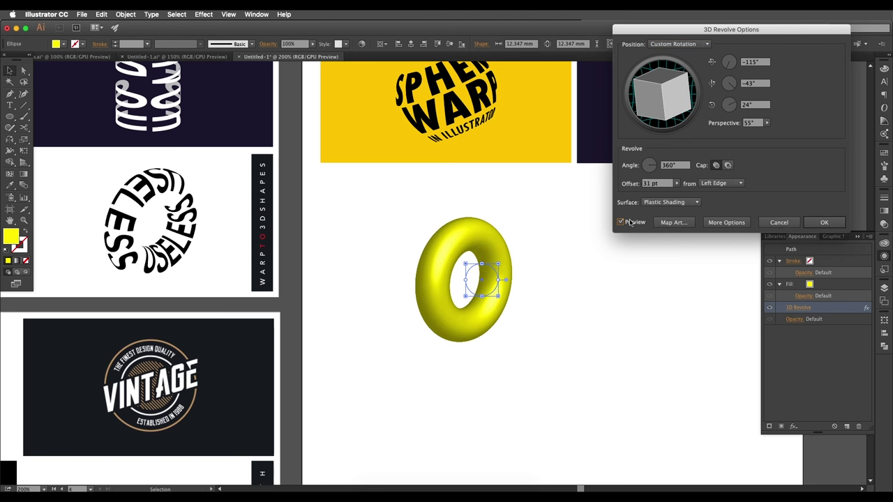
# Map New Symbol 2 onto the ring's surface with invisible geometry, scaled to fit.
pyautogui.click(674, 222)
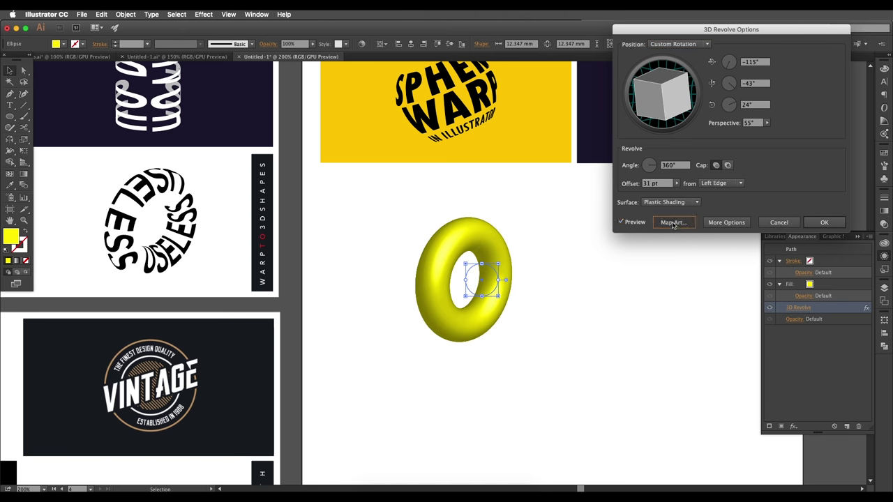
pyautogui.click(732, 201)
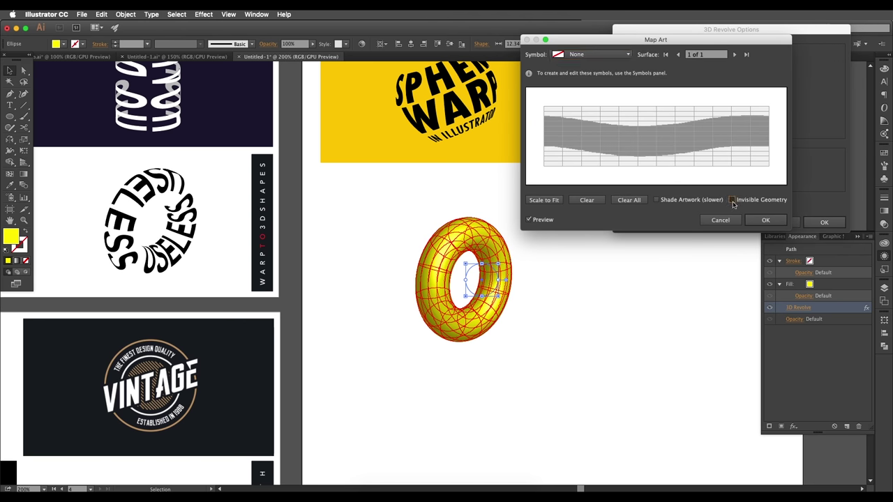
pyautogui.click(608, 55)
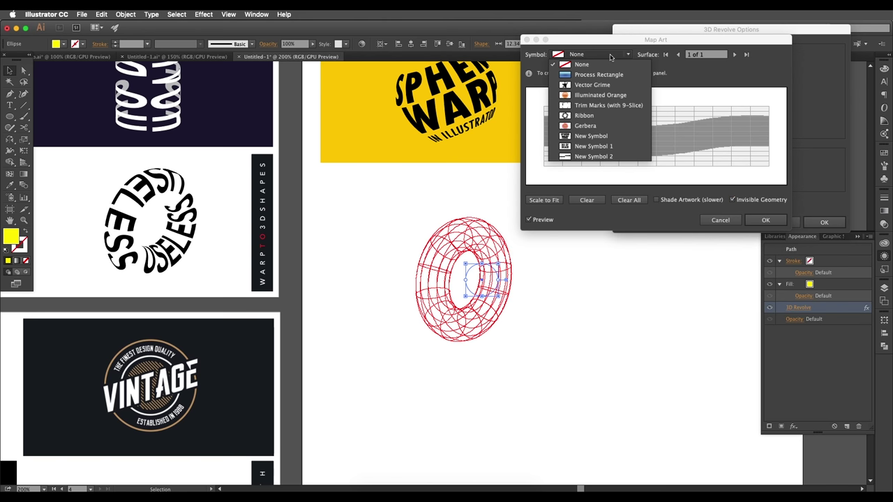
pyautogui.click(598, 157)
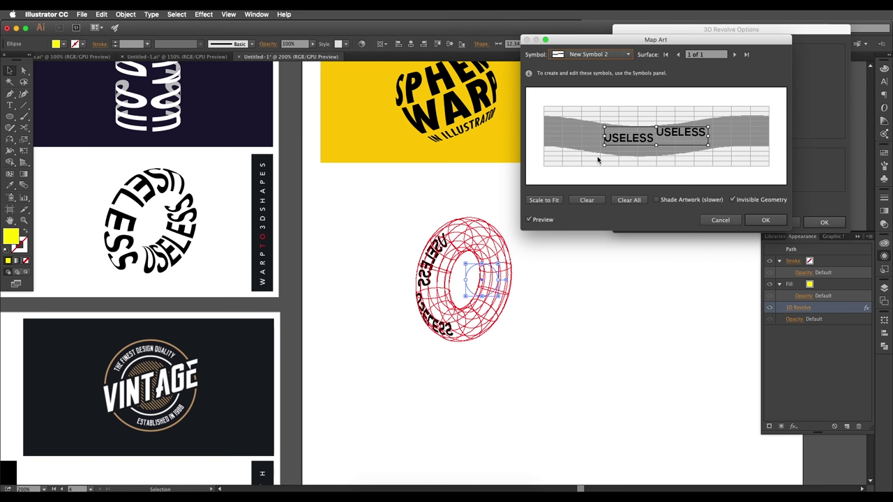
pyautogui.click(544, 201)
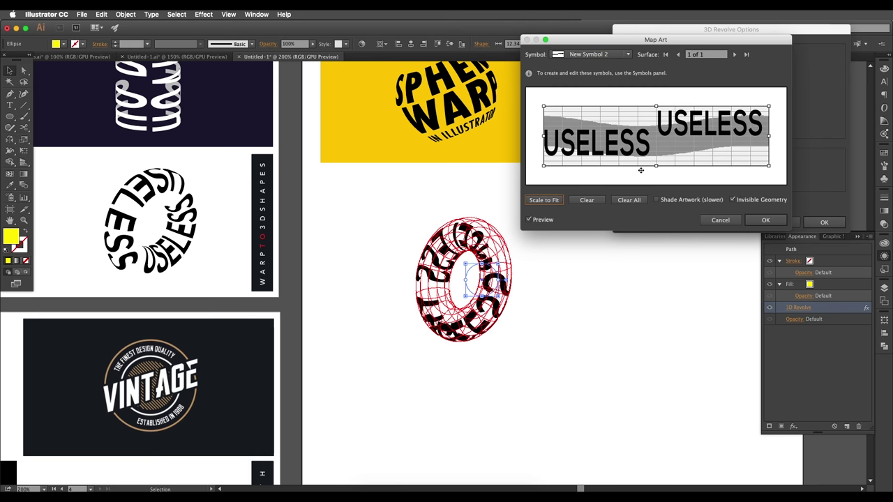
# Shrink the mapped USELESS artwork slightly on all four sides within the surface grid and accept the mapping.
pyautogui.moveTo(656, 107); pyautogui.dragTo(657, 113)
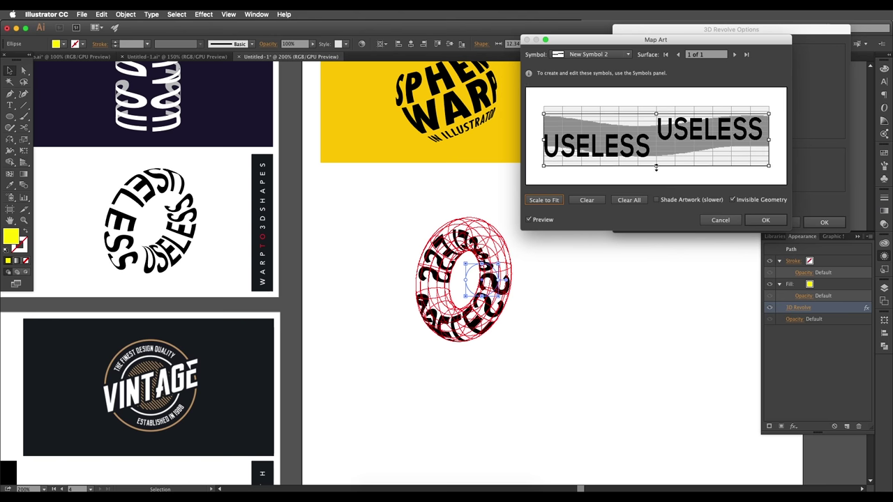
pyautogui.moveTo(656, 166); pyautogui.dragTo(656, 159)
pyautogui.moveTo(544, 137); pyautogui.dragTo(550, 137)
pyautogui.moveTo(769, 136); pyautogui.dragTo(764, 136)
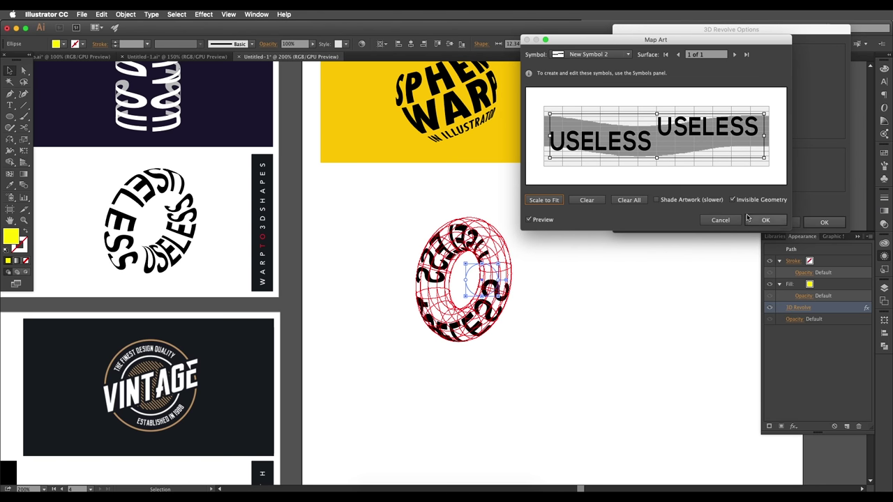
pyautogui.click(760, 220)
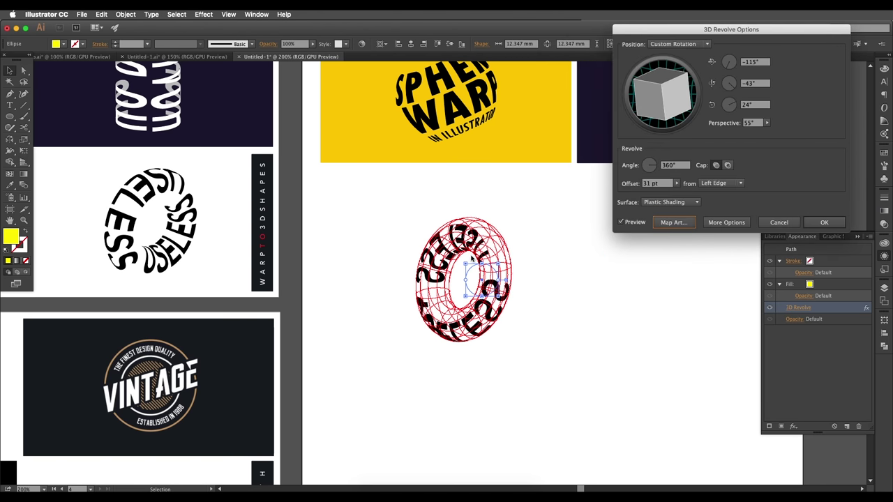
# Rotate the ring freely to a new 3D angle and set its Y rotation to -11°.
pyautogui.moveTo(687, 97)
pyautogui.mouseDown()
pyautogui.moveTo(663, 104)
pyautogui.moveTo(681, 90)
pyautogui.mouseUp()
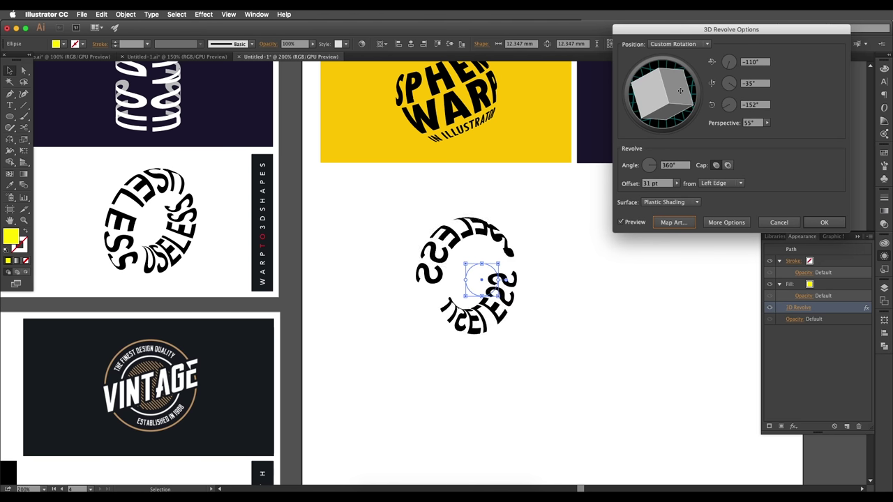
pyautogui.click(760, 83)
pyautogui.press('Up')
pyautogui.hotkey('shift', 'Up')
pyautogui.hotkey('shift', 'Up')
pyautogui.hotkey('shift', 'Up')
pyautogui.hotkey('shift', 'Up')
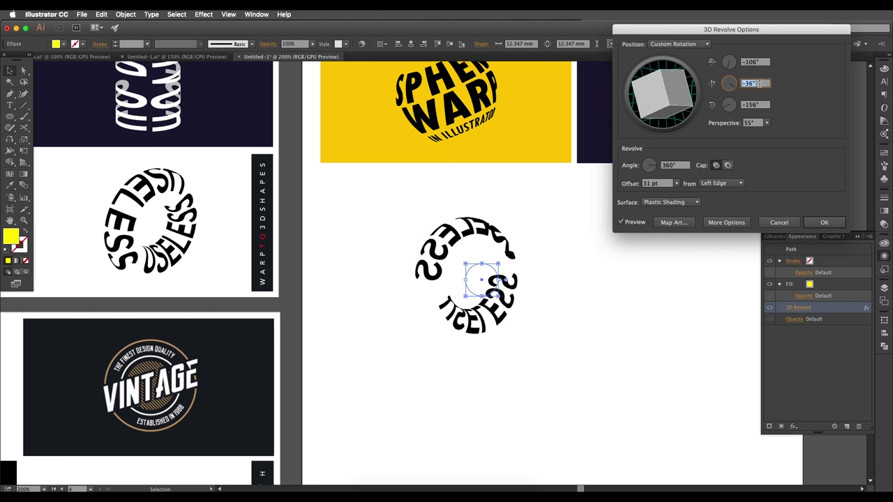
pyautogui.press('Down')
pyautogui.press('Down')
pyautogui.press('Down')
pyautogui.press('Down')
pyautogui.press('Down')
pyautogui.press('Down')
pyautogui.press('Down')
pyautogui.press('Down')
pyautogui.press('Down')
pyautogui.press('Down')
pyautogui.press('Down')
pyautogui.press('Down')
pyautogui.press('Down')
pyautogui.press('Down')
pyautogui.press('Down')
pyautogui.press('Down')
pyautogui.press('Down')
pyautogui.press('Down')
pyautogui.press('Down')
pyautogui.press('Down')
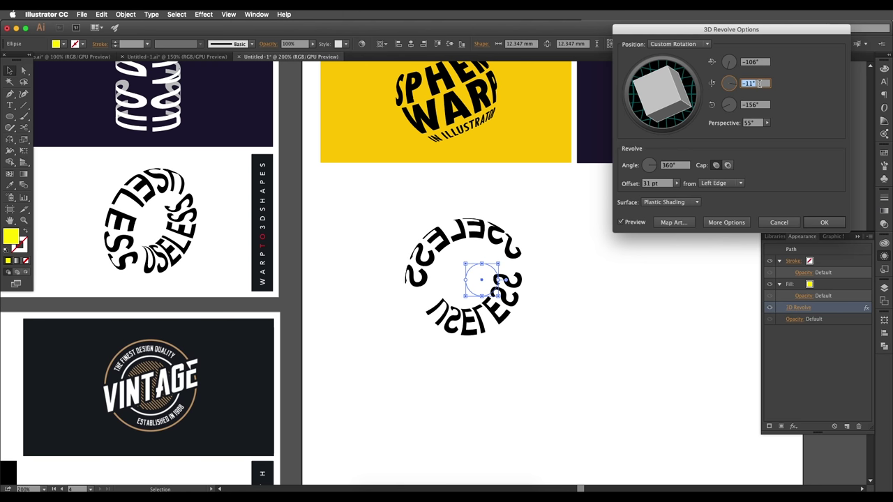
# Increase the ring's Z rotation and set its X rotation to -134°.
pyautogui.click(756, 105)
pyautogui.press('Up')
pyautogui.press('Up')
pyautogui.press('Up')
pyautogui.press('Up')
pyautogui.press('Up')
pyautogui.press('Up')
pyautogui.press('Up')
pyautogui.press('Up')
pyautogui.press('Up')
pyautogui.press('Up')
pyautogui.press('Up')
pyautogui.press('Up')
pyautogui.press('Up')
pyautogui.press('Up')
pyautogui.press('Up')
pyautogui.press('Up')
pyautogui.press('Up')
pyautogui.press('Up')
pyautogui.press('Up')
pyautogui.press('Up')
pyautogui.press('Up')
pyautogui.press('Up')
pyautogui.press('Up')
pyautogui.press('Up')
pyautogui.press('Up')
pyautogui.press('Up')
pyautogui.press('Up')
pyautogui.click(758, 61)
pyautogui.hotkey('shift', 'Down')
pyautogui.hotkey('shift', 'Down')
pyautogui.hotkey('shift', 'Down')
pyautogui.press('Down')
pyautogui.press('Down')
pyautogui.press('Down')
pyautogui.press('Down')
# Set the ring's Z rotation to -128° and its Y rotation to -27°.
pyautogui.click(764, 105)
pyautogui.press('Down')
pyautogui.press('Down')
pyautogui.press('Down')
pyautogui.press('Down')
pyautogui.press('Down')
pyautogui.press('Down')
pyautogui.press('Down')
pyautogui.press('Down')
pyautogui.click(762, 85)
pyautogui.press('Up')
pyautogui.press('Up')
pyautogui.press('Up')
pyautogui.press('Up')
pyautogui.press('Up')
pyautogui.press('Up')
pyautogui.press('Up')
pyautogui.press('Down')
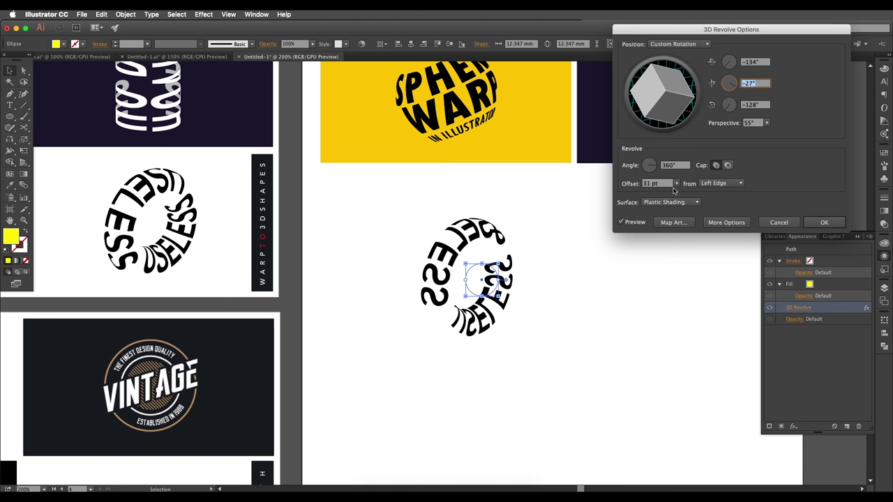
# Widen the mapped USELESS artwork across the full surface grid, shift its upper and lower edges slightly down, and accept the mapping.
pyautogui.click(674, 222)
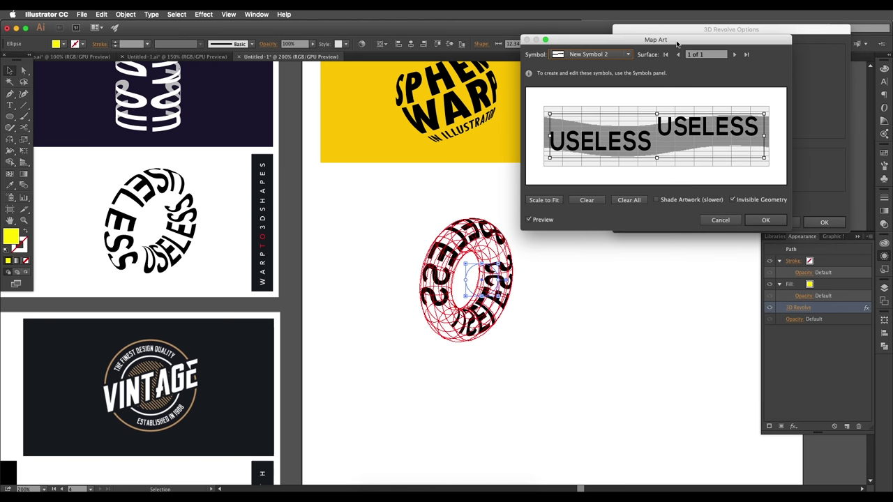
pyautogui.moveTo(677, 41); pyautogui.dragTo(716, 32)
pyautogui.moveTo(800, 125); pyautogui.dragTo(813, 127)
pyautogui.moveTo(589, 127); pyautogui.dragTo(586, 127)
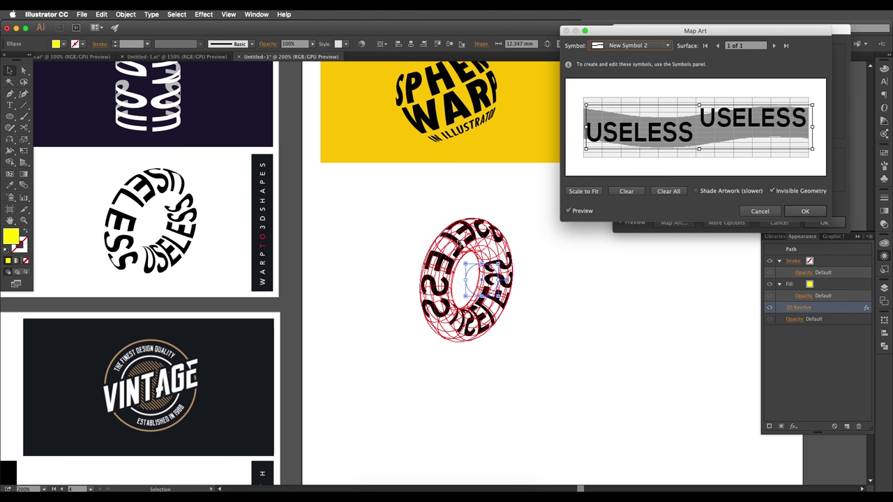
pyautogui.moveTo(700, 149); pyautogui.dragTo(700, 155)
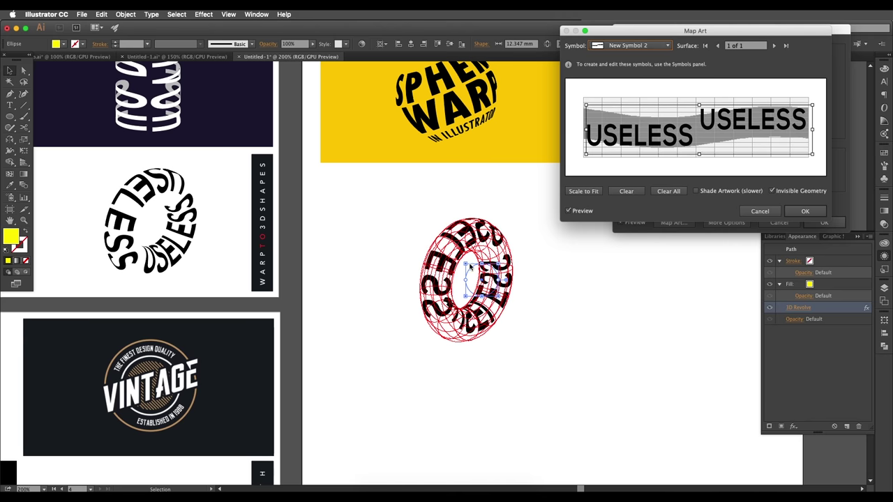
pyautogui.moveTo(699, 104); pyautogui.dragTo(699, 106)
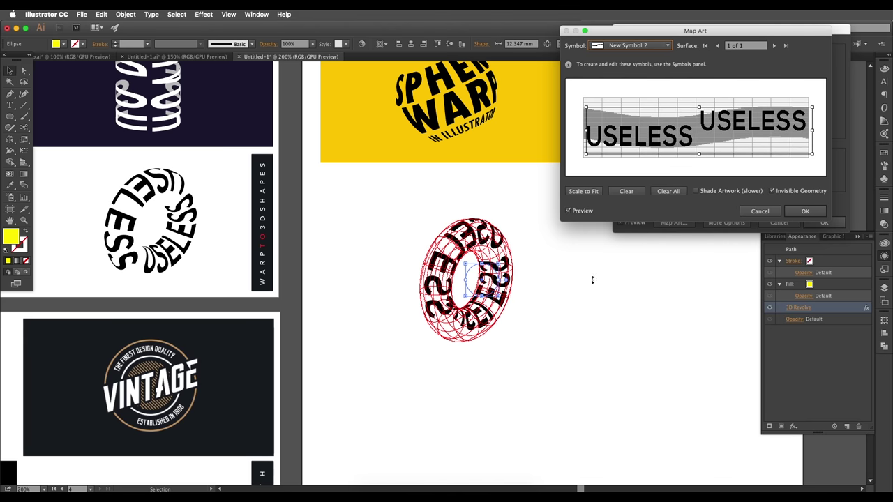
pyautogui.click(805, 211)
# Set the ring's Y rotation to -24° and its Z rotation to -130°.
pyautogui.press('Up')
pyautogui.press('Up')
pyautogui.press('Up')
pyautogui.click(758, 106)
pyautogui.press('Down')
pyautogui.press('Down')
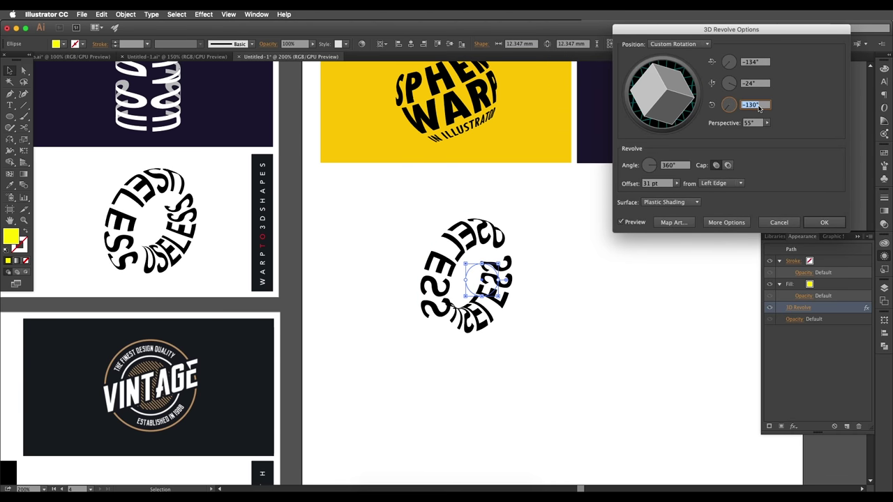
# Reduce the mapped artwork's height within the surface grid, accept the mapping and apply the 3D Revolve settings to the ring.
pyautogui.click(674, 222)
pyautogui.moveTo(701, 106); pyautogui.dragTo(701, 101)
pyautogui.moveTo(699, 154)
pyautogui.mouseDown()
pyautogui.moveTo(698, 124)
pyautogui.moveTo(700, 148)
pyautogui.mouseUp()
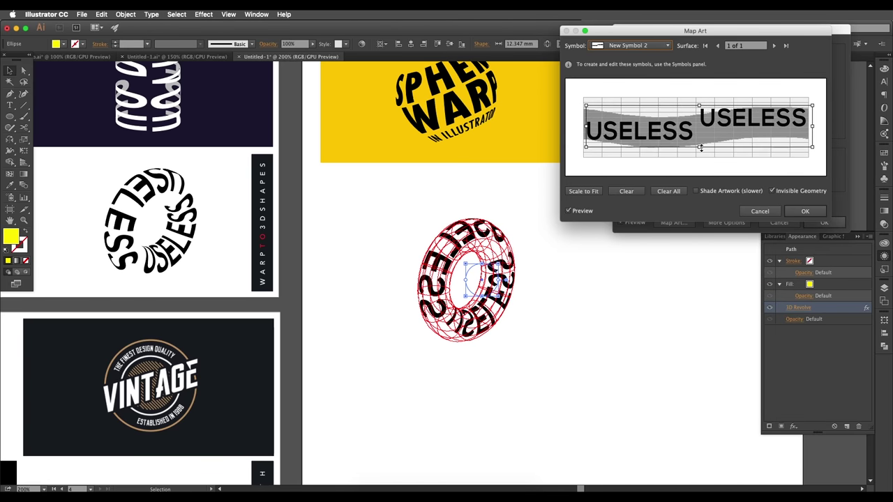
pyautogui.moveTo(702, 104); pyautogui.dragTo(702, 107)
pyautogui.moveTo(700, 147); pyautogui.dragTo(700, 148)
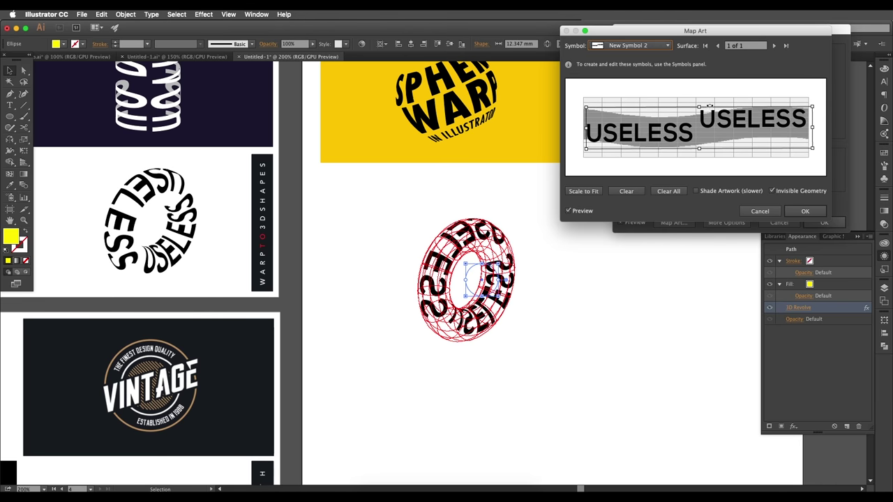
pyautogui.moveTo(700, 106); pyautogui.dragTo(700, 111)
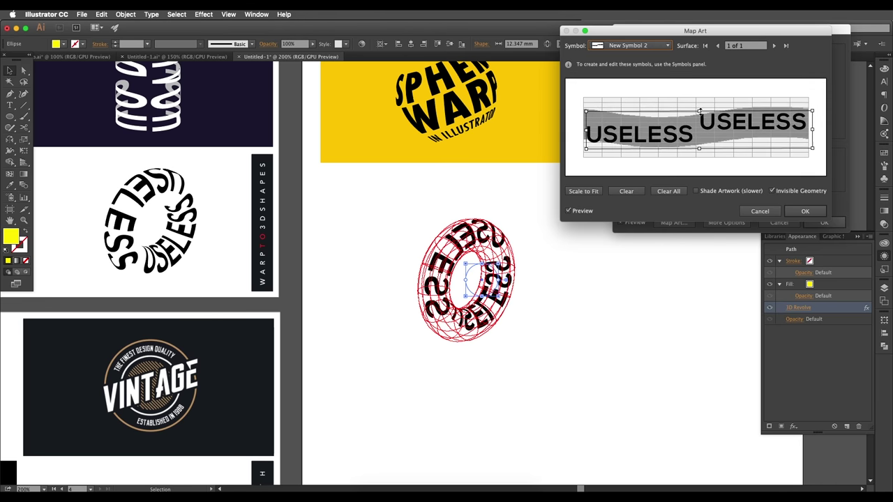
pyautogui.click(803, 211)
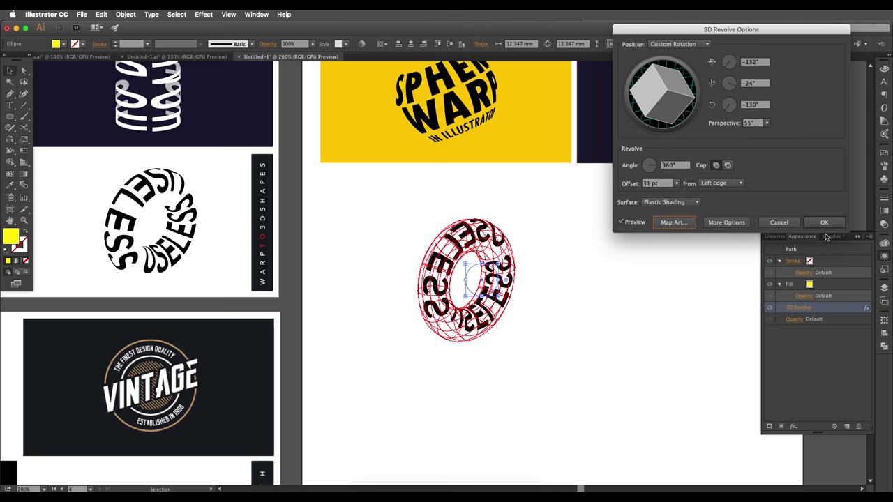
pyautogui.press('Return')
pyautogui.click(589, 307)
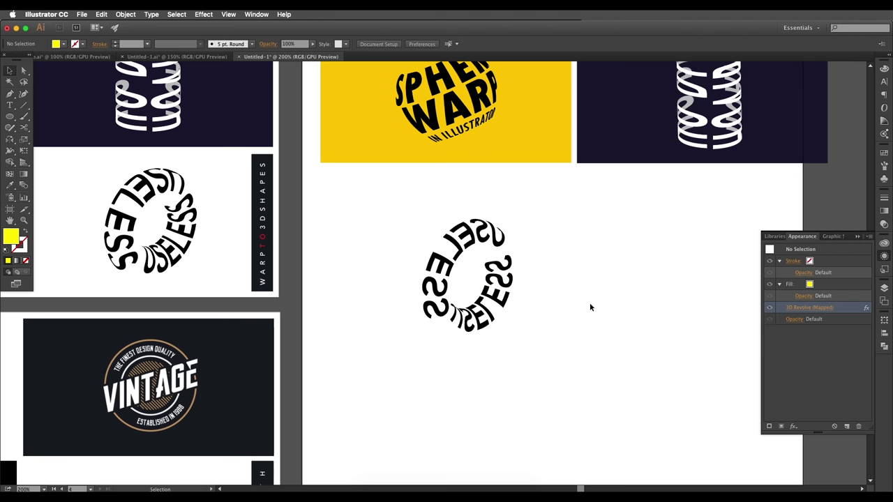
# Compare the ring with the reference design and open New Symbol 2, holding the two USELESS words, for editing.
pyautogui.scroll(-2, 608, 279)
pyautogui.click(552, 276)
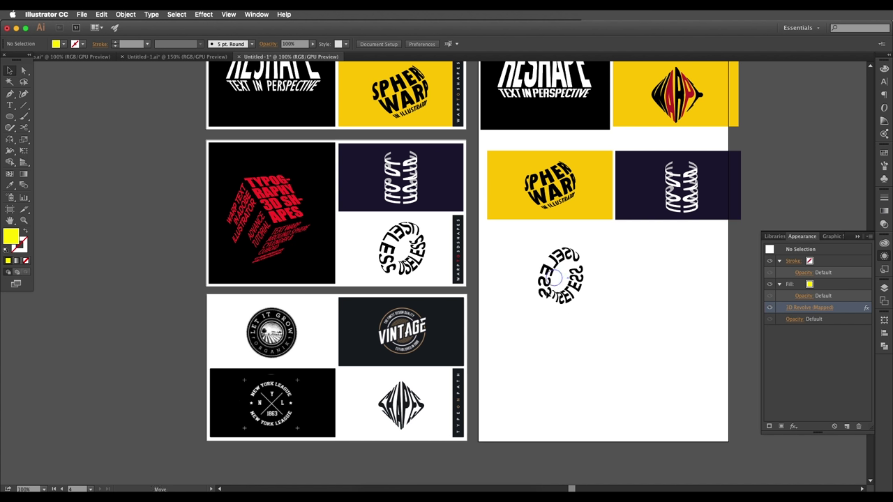
pyautogui.scroll(2, 551, 276)
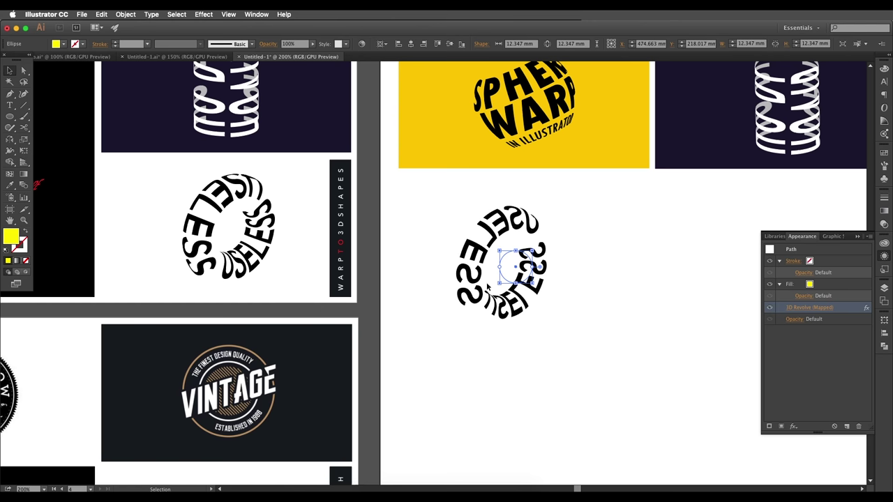
pyautogui.scroll(-2, 481, 320)
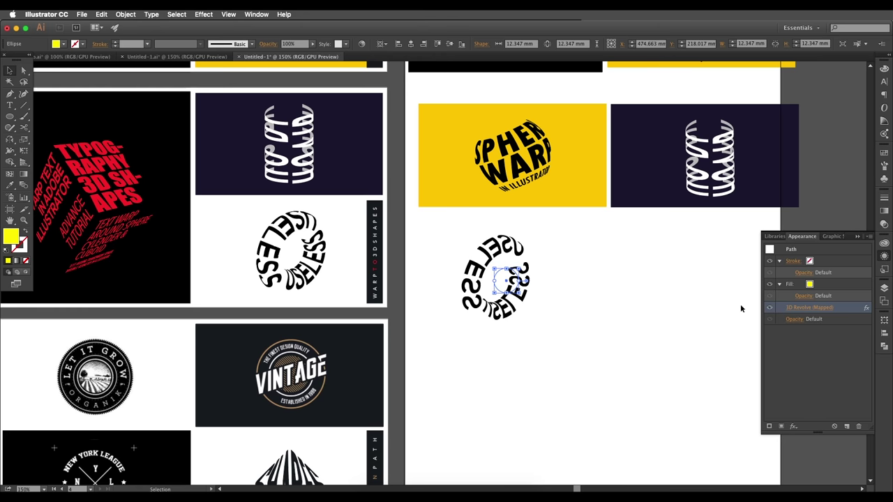
pyautogui.scroll(1, 662, 272)
pyautogui.moveTo(662, 272); pyautogui.dragTo(732, 293)
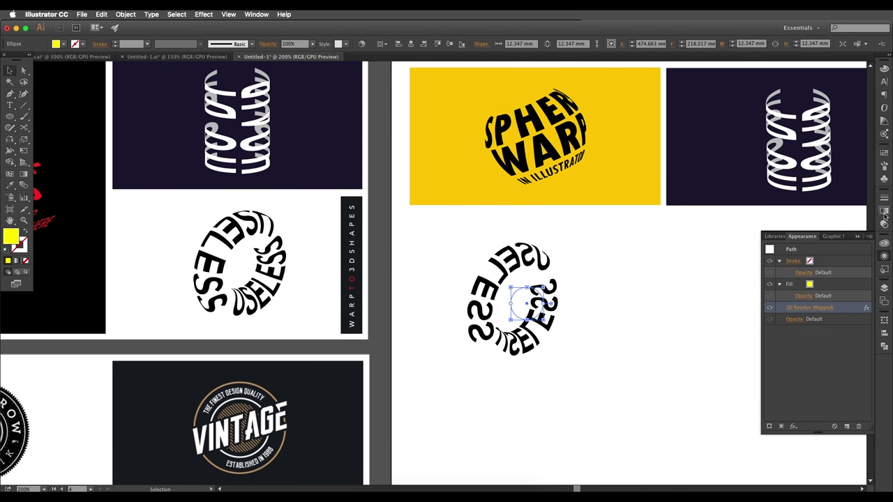
pyautogui.click(884, 178)
pyautogui.doubleClick(804, 178)
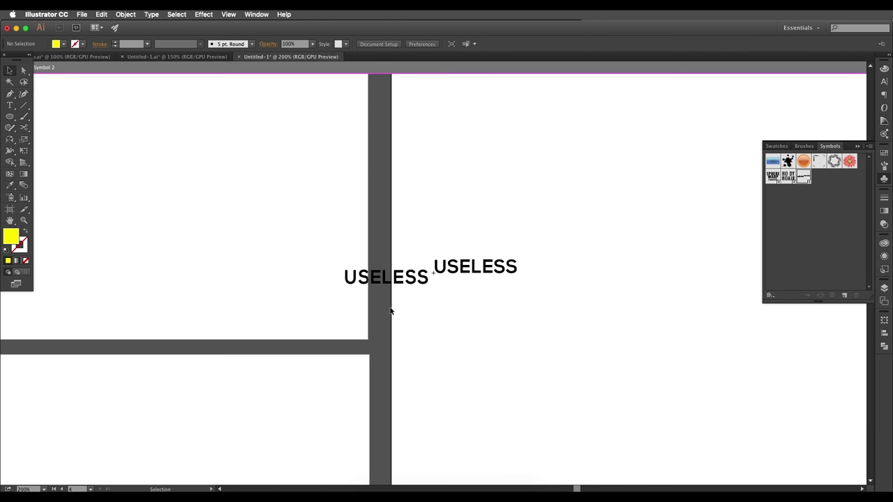
# Reflect the lower-left USELESS word across the horizontal axis inside the symbol.
pyautogui.click(425, 277)
pyautogui.keyDown('shift'); pyautogui.click(436, 272); pyautogui.keyUp('shift')
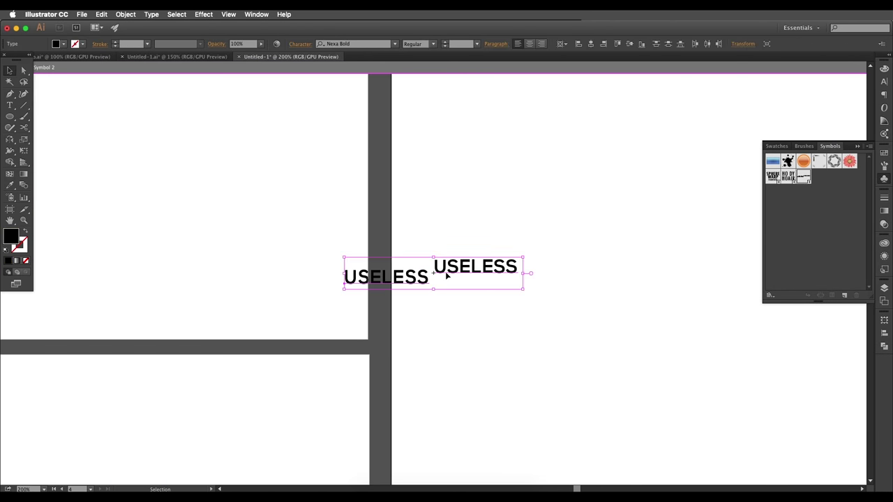
pyautogui.click(391, 288)
pyautogui.click(393, 284)
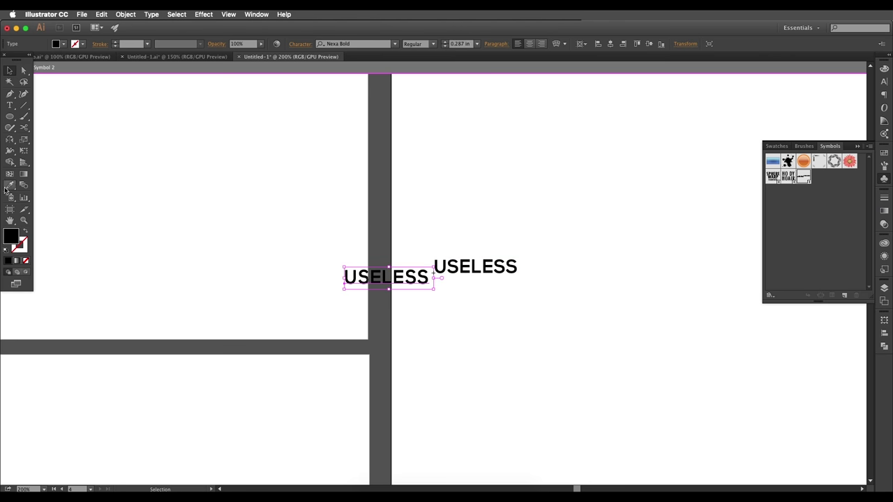
pyautogui.moveTo(12, 154); pyautogui.dragTo(37, 150)
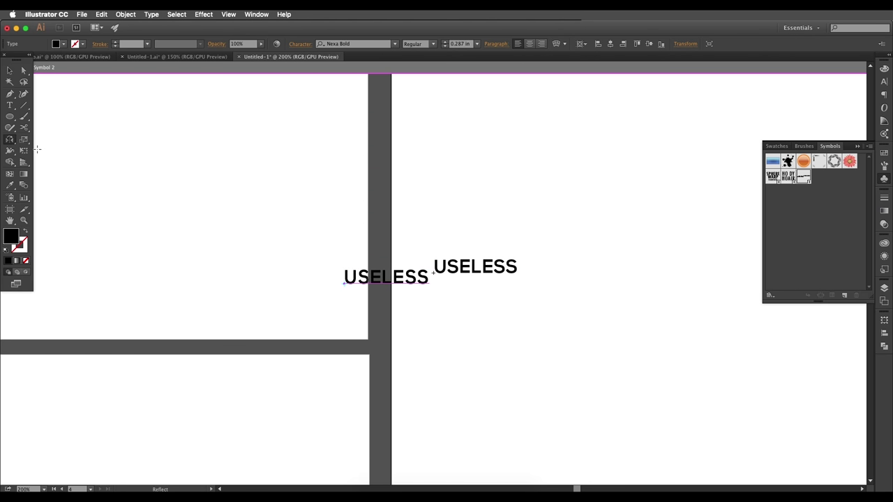
pyautogui.doubleClick(23, 139)
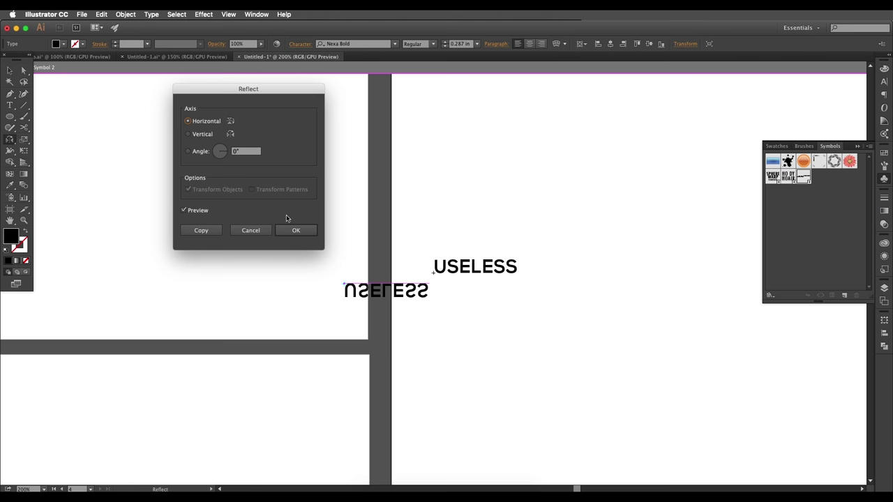
pyautogui.click(296, 231)
# Reflect the upper-right USELESS word across the horizontal axis and finish editing the symbol.
pyautogui.click(9, 70)
pyautogui.click(449, 271)
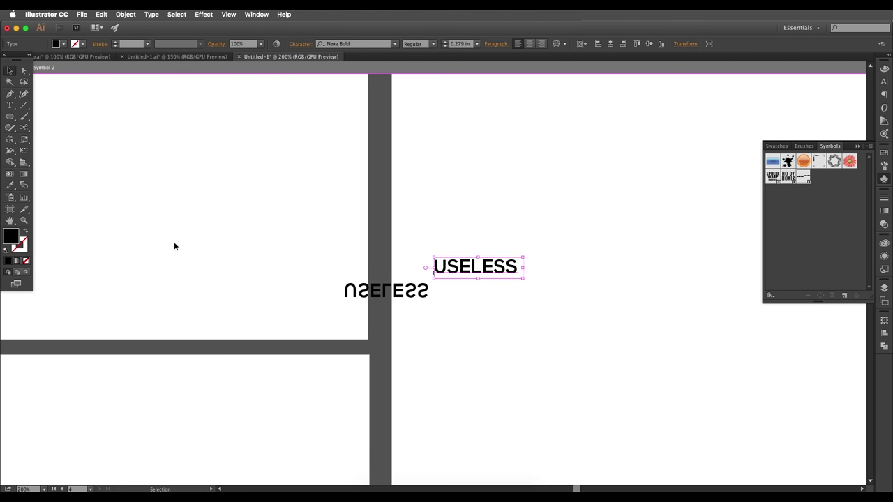
pyautogui.doubleClick(10, 139)
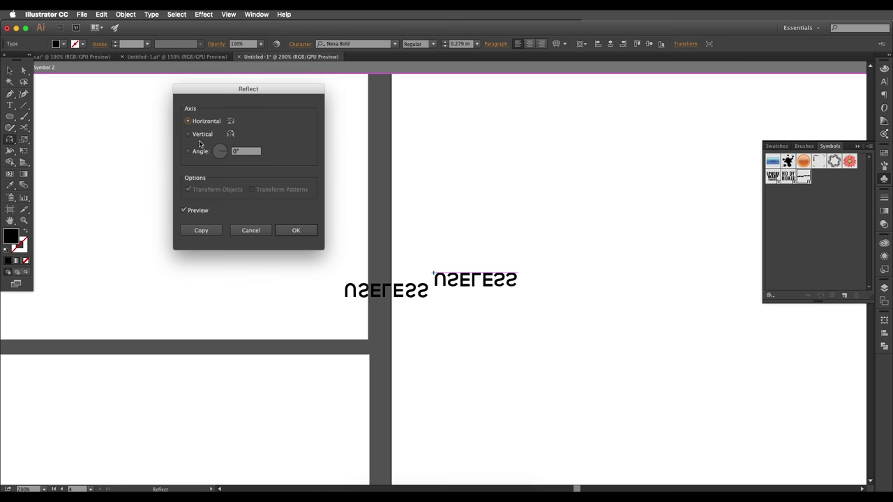
pyautogui.click(295, 230)
pyautogui.click(10, 71)
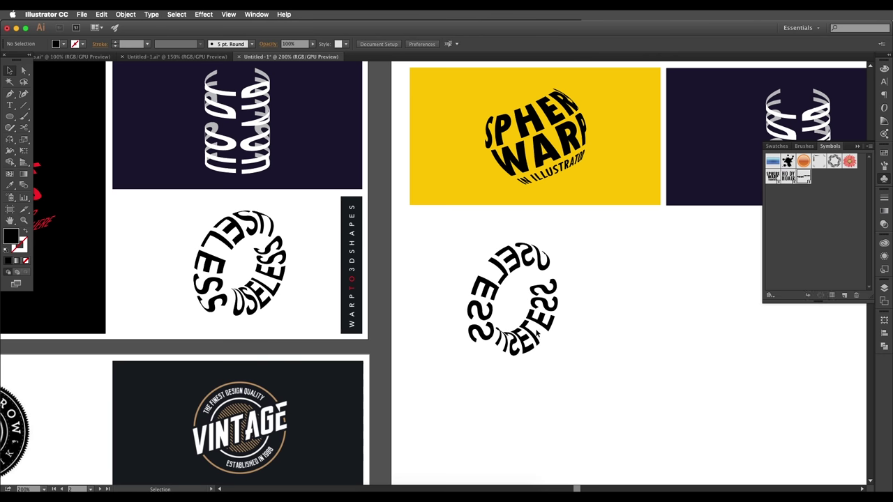
# Reopen the USELESS ring's 3D Revolve settings for editing with the preview on.
pyautogui.click(534, 321)
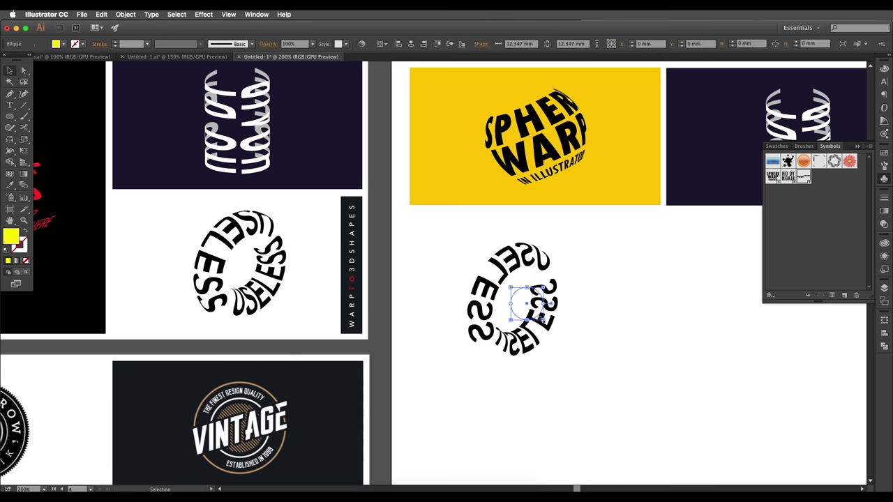
pyautogui.click(884, 256)
pyautogui.click(795, 314)
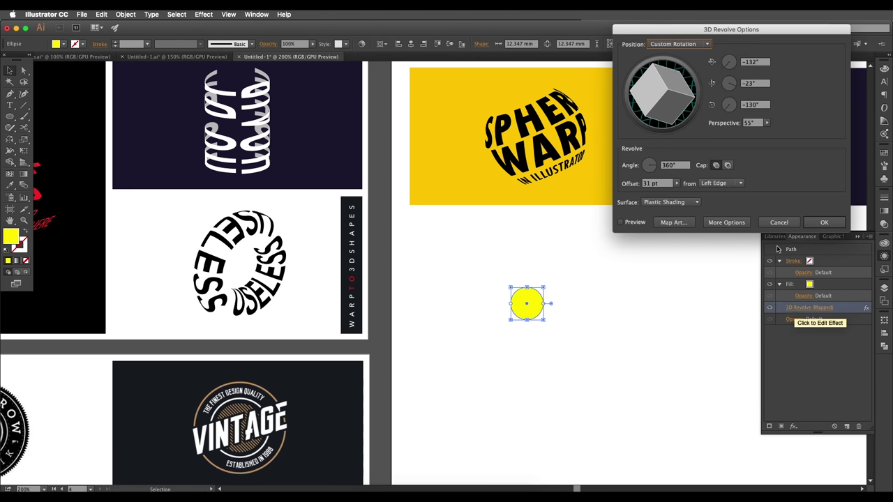
pyautogui.click(628, 223)
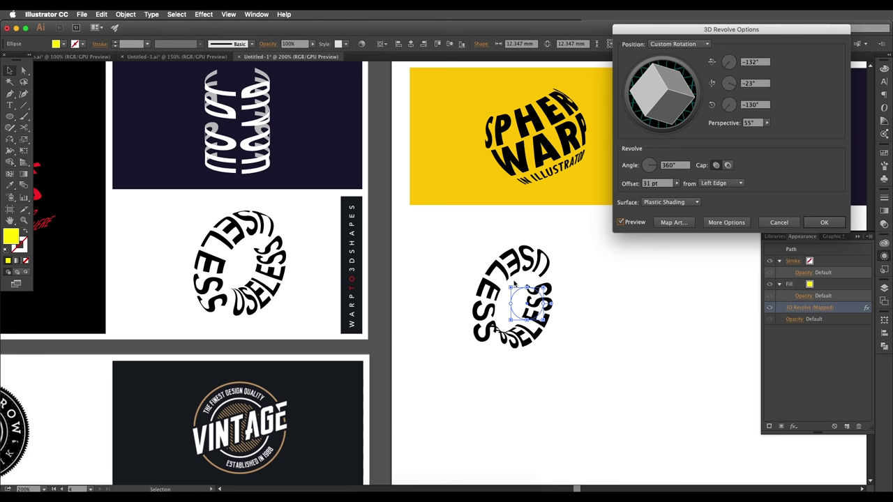
# Raise the upper and lower edges of the flipped USELESS artwork slightly within the ring's surface grid.
pyautogui.click(672, 222)
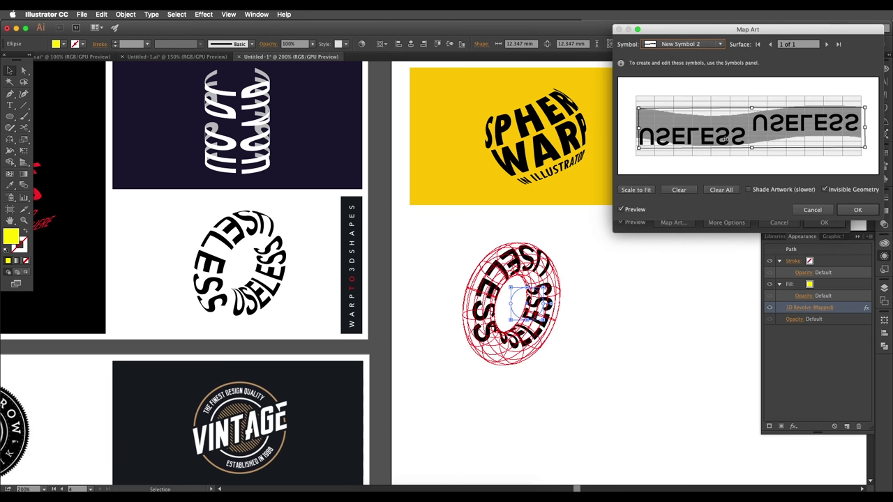
pyautogui.moveTo(751, 148); pyautogui.dragTo(751, 141)
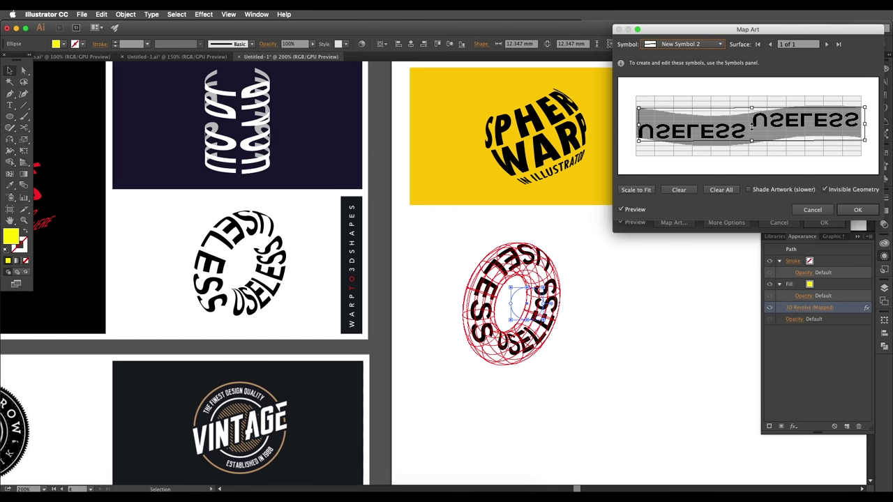
pyautogui.moveTo(753, 107); pyautogui.dragTo(752, 105)
pyautogui.moveTo(752, 140); pyautogui.dragTo(752, 144)
# Set the ring's Z rotation to -127° and its Y rotation to -20°, apply the revolve settings and deselect the ring.
pyautogui.click(753, 105)
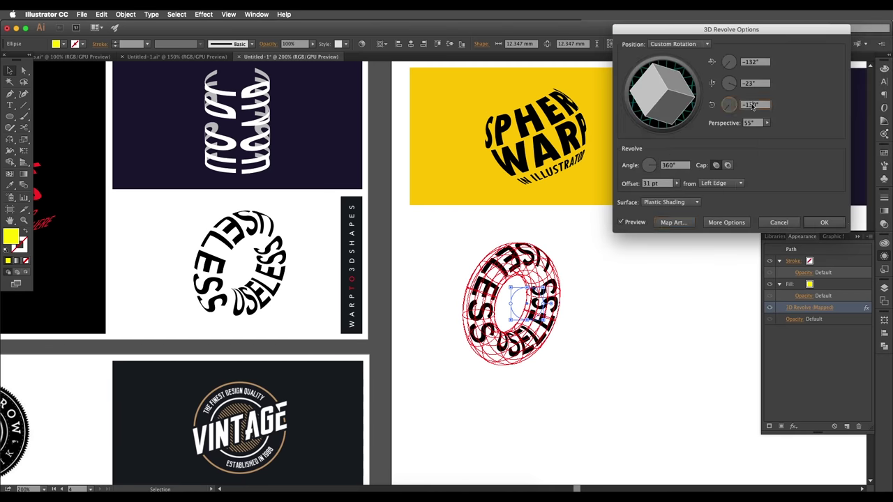
pyautogui.press('Up')
pyautogui.press('Up')
pyautogui.press('Up')
pyautogui.click(763, 84)
pyautogui.press('Down')
pyautogui.press('Down')
pyautogui.press('Down')
pyautogui.press('Up')
pyautogui.press('Up')
pyautogui.press('Up')
pyautogui.press('Up')
pyautogui.press('Up')
pyautogui.press('Up')
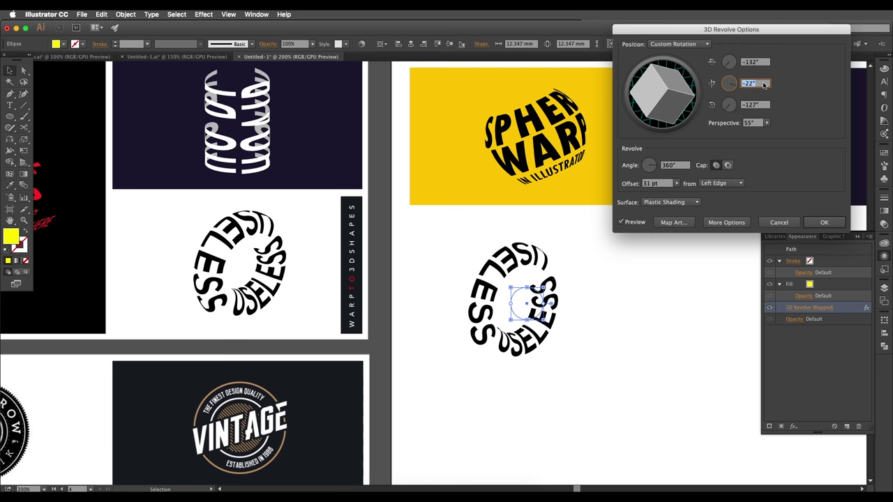
pyautogui.click(824, 223)
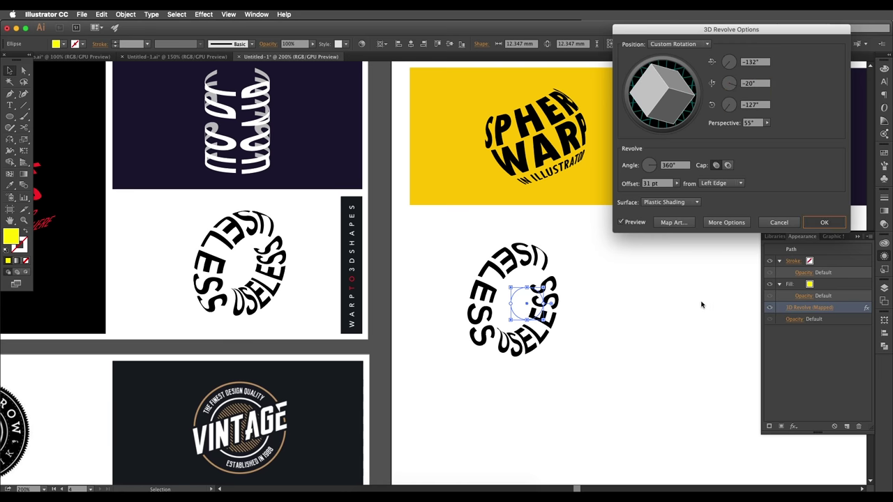
pyautogui.click(594, 295)
pyautogui.scroll(-1, 593, 294)
pyautogui.scroll(-1, 594, 295)
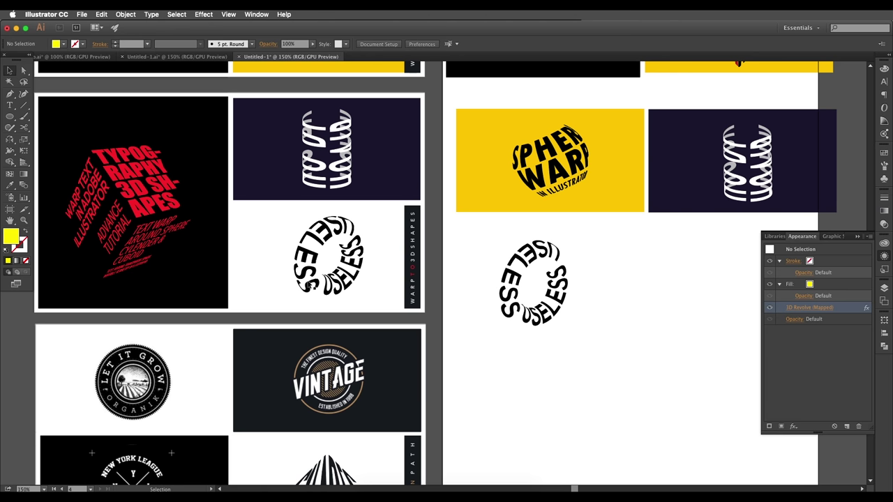
# Try to rotate the selected USELESS ring path slightly.
pyautogui.click(546, 320)
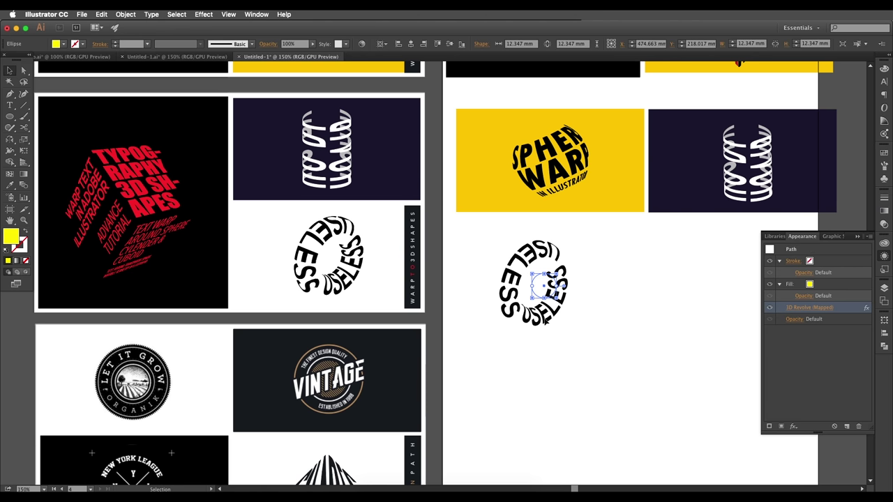
pyautogui.scroll(-1, 558, 322)
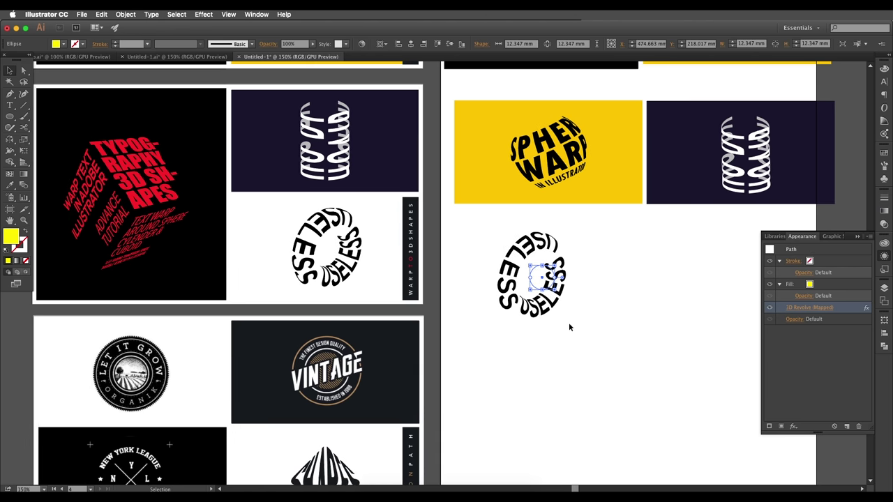
pyautogui.click(569, 322)
pyautogui.hscroll(1, 561, 318)
pyautogui.click(542, 297)
pyautogui.moveTo(546, 300); pyautogui.dragTo(568, 296)
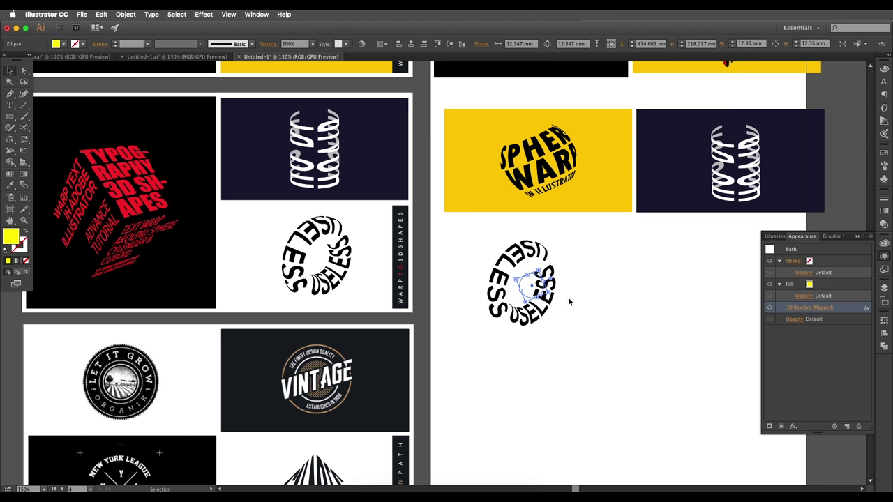
pyautogui.click(583, 297)
# Move the USELESS ring slightly up and to the left, to about X 466.4 mm and Y 212.1 mm.
pyautogui.hscroll(-2, 583, 296)
pyautogui.click(524, 273)
pyautogui.hscroll(2, 516, 276)
pyautogui.scroll(2, 509, 277)
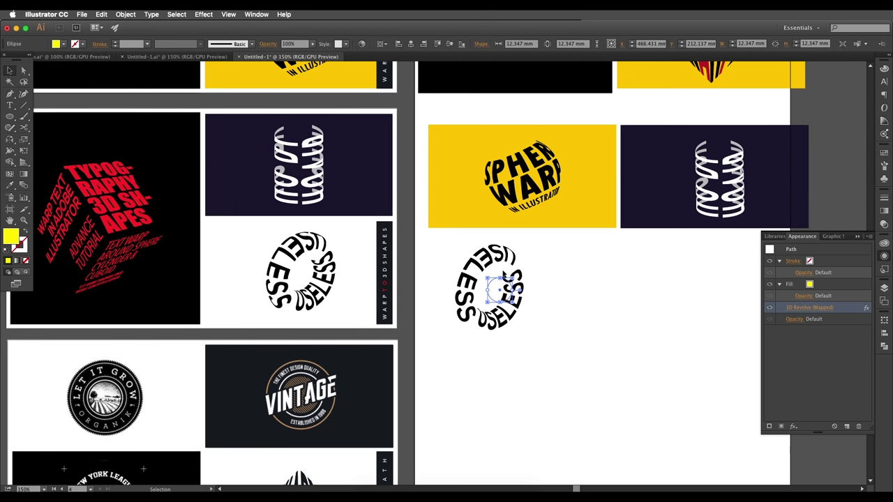
pyautogui.hscroll(-15, 520, 291)
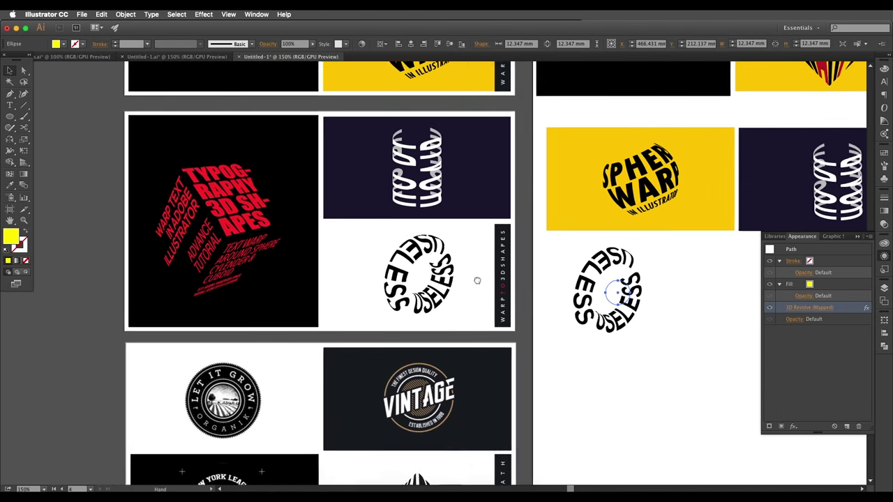
# Draw a yellow square of about 30 mm on the blank area to the right of the USELESS ring.
pyautogui.moveTo(477, 281); pyautogui.dragTo(541, 293)
pyautogui.scroll(4, 283, 244)
pyautogui.moveTo(283, 244); pyautogui.dragTo(322, 254)
pyautogui.scroll(-3, 300, 275)
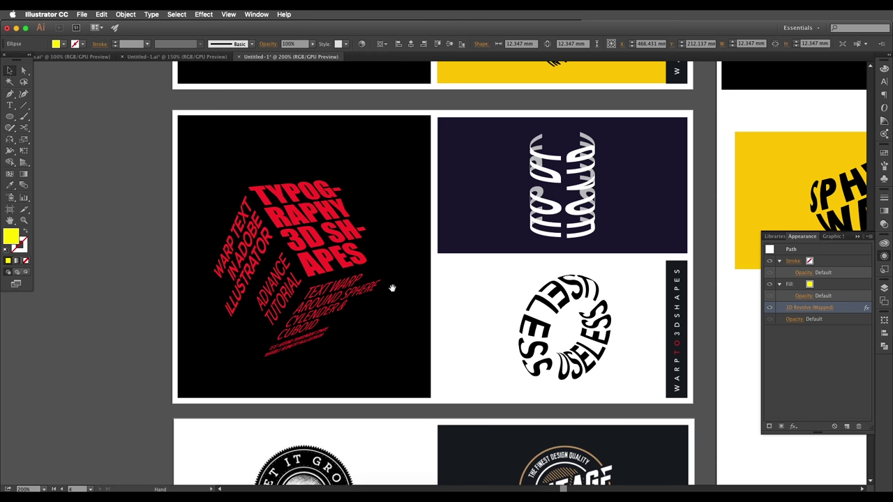
pyautogui.hscroll(10, 392, 288)
pyautogui.scroll(-3, 393, 289)
pyautogui.moveTo(15, 117); pyautogui.dragTo(35, 116)
pyautogui.moveTo(514, 259); pyautogui.dragTo(550, 290)
pyautogui.click(10, 70)
pyautogui.moveTo(478, 246); pyautogui.dragTo(540, 234)
pyautogui.moveTo(554, 251); pyautogui.dragTo(558, 299)
pyautogui.moveTo(560, 291); pyautogui.dragTo(584, 279)
# Rearrange the practice shapes so the yellow square sits below the SPHERE WARP panel with the USELESS ring to its right.
pyautogui.click(203, 14)
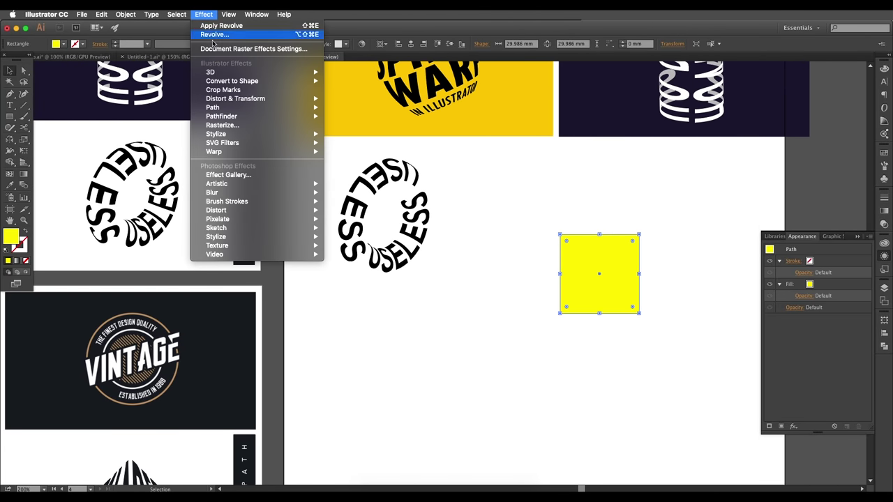
pyautogui.moveTo(217, 72)
pyautogui.click(538, 207)
pyautogui.scroll(-2, 538, 207)
pyautogui.moveTo(541, 245); pyautogui.dragTo(552, 268)
pyautogui.moveTo(554, 202); pyautogui.dragTo(658, 207)
pyautogui.moveTo(549, 259); pyautogui.dragTo(638, 269)
pyautogui.scroll(2, 556, 218)
pyautogui.scroll(-1, 630, 264)
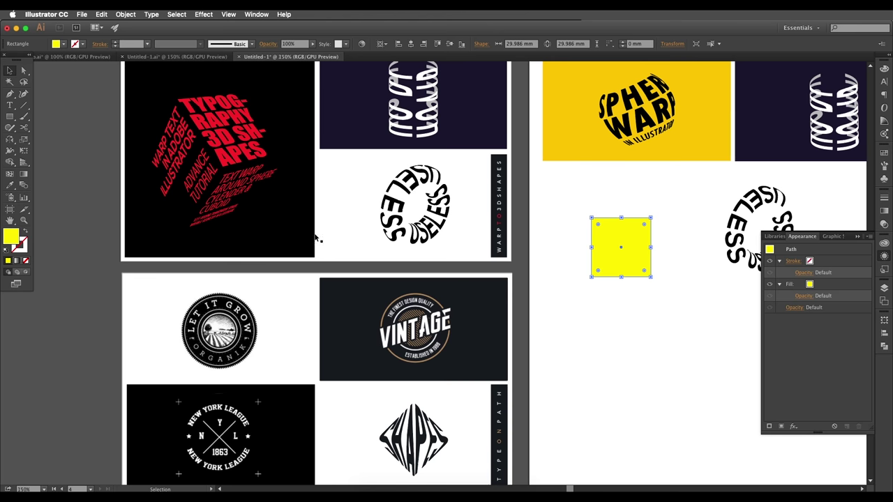
pyautogui.moveTo(597, 294); pyautogui.dragTo(565, 313)
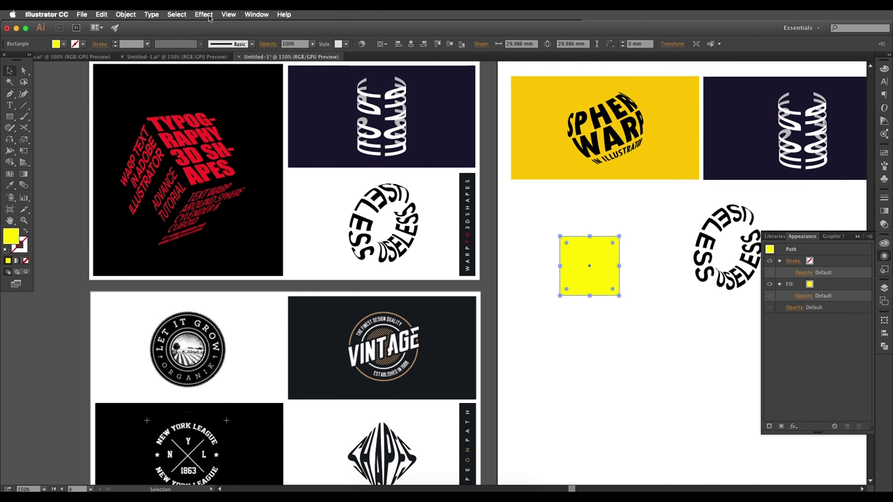
# Start a 3D Extrude & Bevel effect on the yellow square with the preview on.
pyautogui.click(204, 14)
pyautogui.moveTo(224, 72)
pyautogui.click(378, 75)
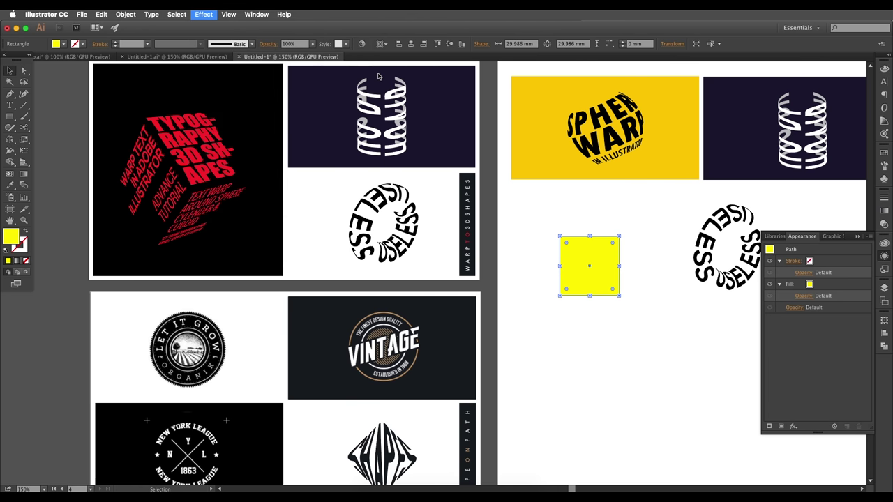
pyautogui.click(637, 215)
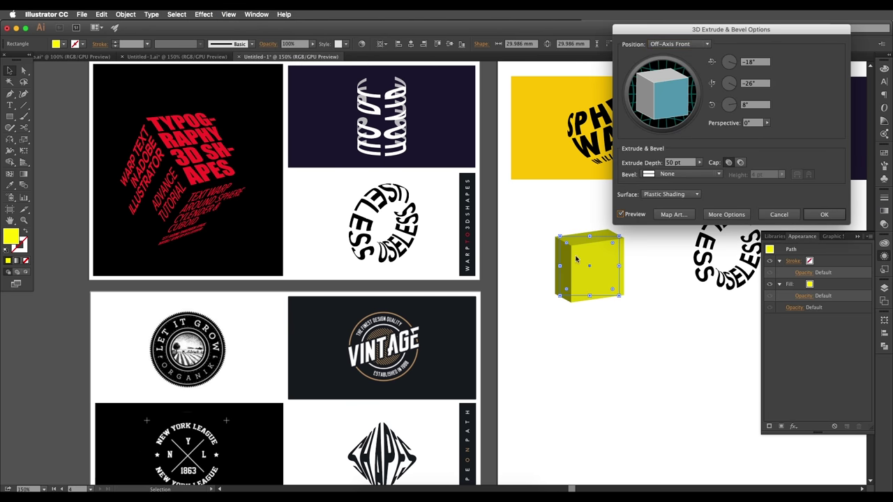
# Set the square's extrude depth to 110 pt so it forms a cuboid.
pyautogui.click(677, 162)
pyautogui.press('Up')
pyautogui.press('Up')
pyautogui.press('Up')
pyautogui.press('Up')
pyautogui.press('Up')
pyautogui.press('Up')
pyautogui.press('Up')
pyautogui.press('Up')
pyautogui.press('Up')
pyautogui.press('Up')
pyautogui.press('Up')
pyautogui.press('Up')
pyautogui.press('Up')
pyautogui.press('Up')
pyautogui.press('Up')
pyautogui.press('Up')
pyautogui.press('Up')
pyautogui.press('Up')
pyautogui.press('Up')
pyautogui.hotkey('shift', 'Up')
pyautogui.hotkey('shift', 'Up')
pyautogui.hotkey('shift', 'Up')
pyautogui.hotkey('shift', 'Up')
pyautogui.press('Up')
# Set the cuboid's Y rotation to -25° and its X and Z rotations to 0°.
pyautogui.click(757, 85)
pyautogui.hotkey('shift', 'Down')
pyautogui.hotkey('shift', 'Up')
pyautogui.moveTo(756, 64); pyautogui.dragTo(729, 65)
pyautogui.write('0')
pyautogui.moveTo(755, 104); pyautogui.dragTo(739, 105)
pyautogui.write('0')
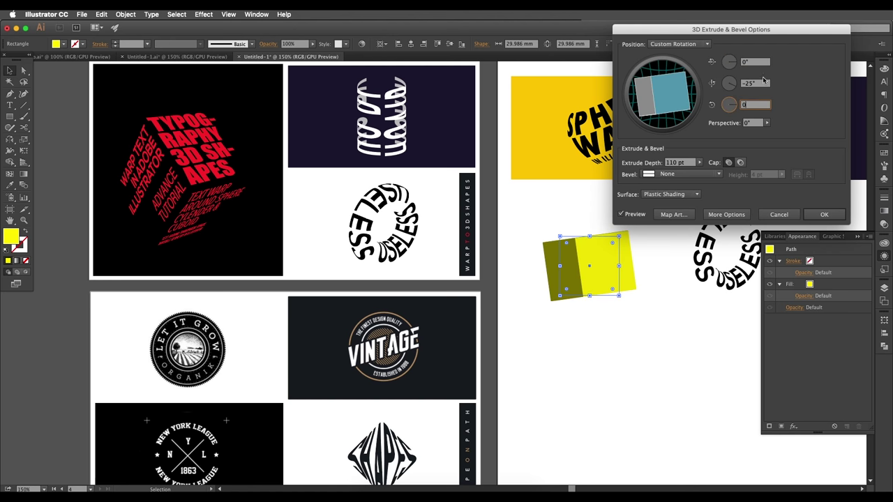
# Rotate the cuboid freely to show three faces, then set its Y rotation to -34° and X rotation to 29°.
pyautogui.moveTo(671, 90); pyautogui.dragTo(650, 95)
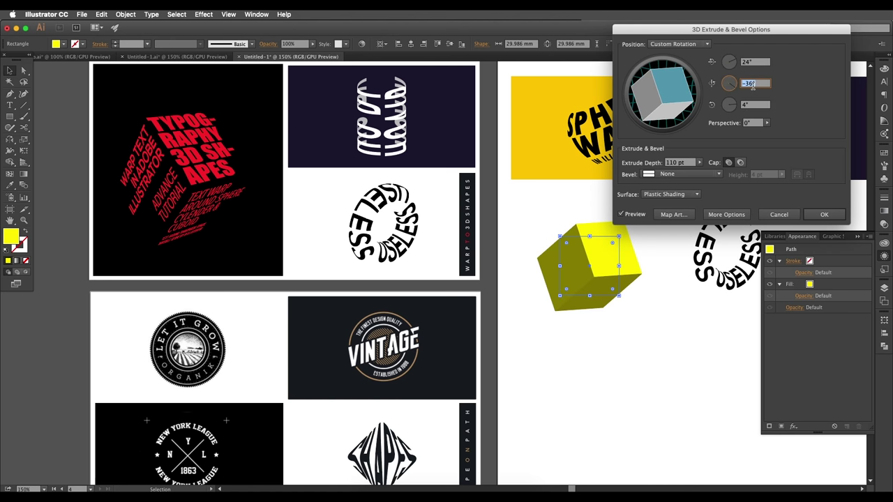
pyautogui.press('Up')
pyautogui.press('Up')
pyautogui.press('Down')
pyautogui.press('Down')
pyautogui.click(756, 66)
pyautogui.press('Down')
pyautogui.press('Down')
pyautogui.press('Down')
pyautogui.press('Down')
pyautogui.press('Up')
pyautogui.press('Up')
pyautogui.press('Up')
pyautogui.press('Up')
pyautogui.press('Up')
pyautogui.press('Up')
pyautogui.press('Up')
pyautogui.press('Up')
pyautogui.press('Up')
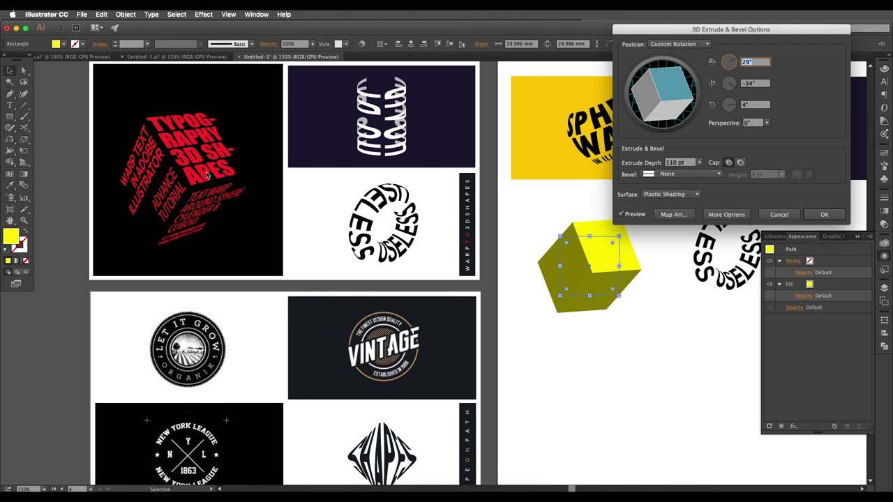
# Set the cuboid's Z rotation to 9°.
pyautogui.doubleClick(755, 105)
pyautogui.press('Up')
pyautogui.press('Up')
pyautogui.press('Up')
pyautogui.press('Up')
pyautogui.press('Up')
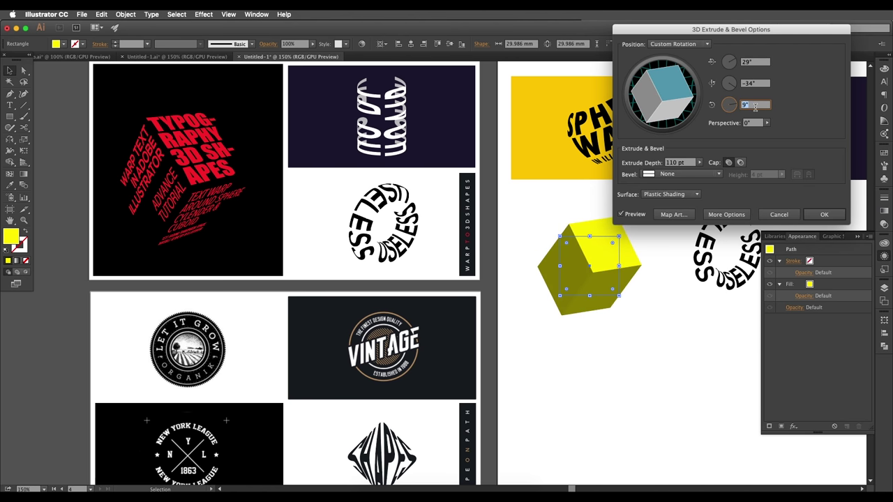
# Set the cuboid's perspective to 75°.
pyautogui.click(754, 124)
pyautogui.press('Up')
pyautogui.press('Up')
pyautogui.press('Up')
pyautogui.press('Up')
pyautogui.press('Up')
pyautogui.press('Up')
pyautogui.press('Up')
pyautogui.press('Up')
pyautogui.press('Up')
pyautogui.press('Up')
pyautogui.press('Up')
pyautogui.press('Up')
pyautogui.press('Up')
pyautogui.press('Up')
pyautogui.press('Up')
pyautogui.press('Up')
pyautogui.press('Up')
pyautogui.press('Up')
pyautogui.press('Up')
pyautogui.press('Up')
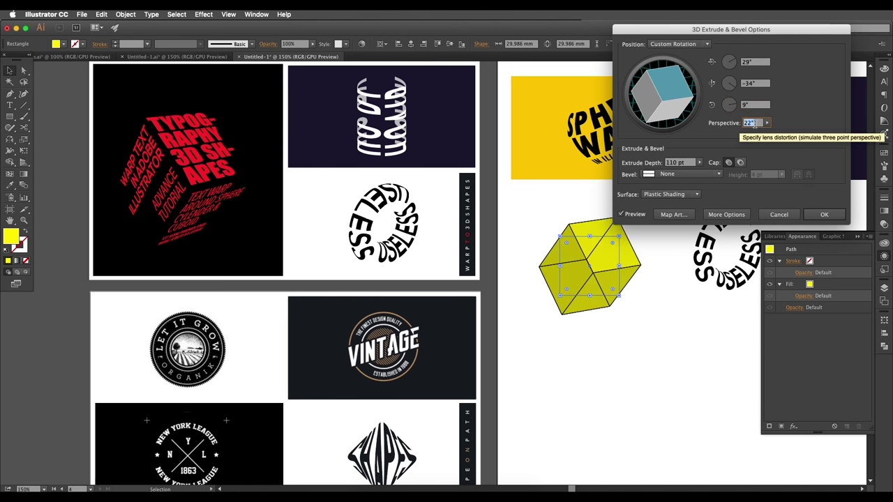
pyautogui.press('Up')
pyautogui.press('Up')
pyautogui.press('Up')
pyautogui.press('Up')
pyautogui.press('Up')
pyautogui.press('Up')
pyautogui.press('Up')
pyautogui.press('Up')
pyautogui.press('Up')
pyautogui.press('Up')
pyautogui.press('Up')
pyautogui.press('Up')
pyautogui.press('Up')
pyautogui.press('Up')
pyautogui.press('Up')
pyautogui.press('Up')
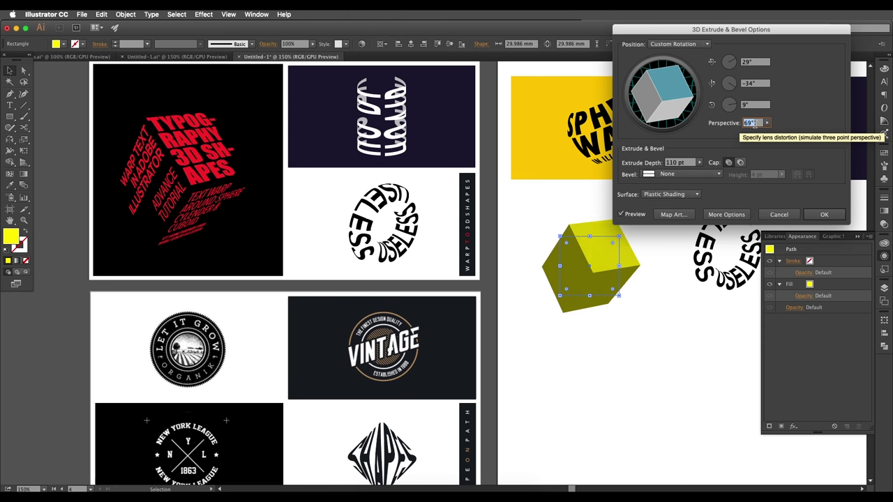
# Fine-tune the cuboid's rotation to X 22°, Y -36° and Z 17°, then apply the extrude effect and deselect the cuboid.
pyautogui.doubleClick(762, 83)
pyautogui.press('Down')
pyautogui.doubleClick(758, 64)
pyautogui.press('Up')
pyautogui.scroll(8, 754, 102)
pyautogui.doubleClick(758, 86)
pyautogui.scroll(-1, 758, 86)
pyautogui.doubleClick(759, 62)
pyautogui.scroll(-8, 759, 63)
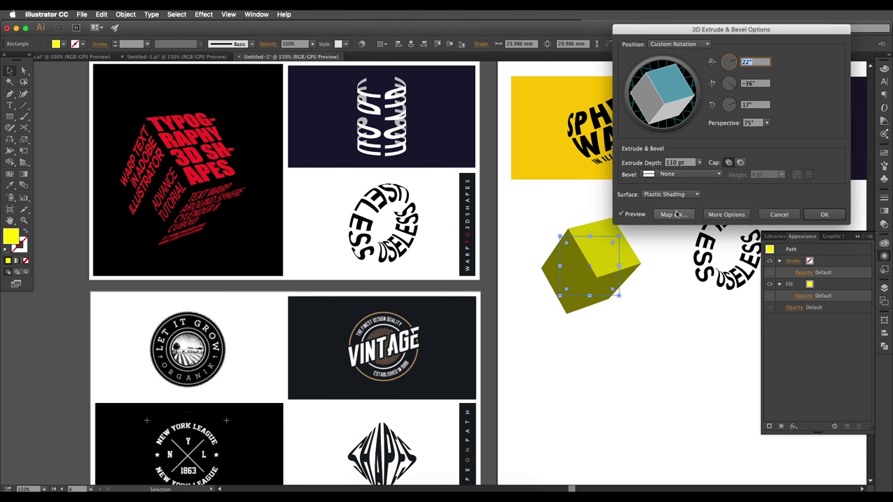
pyautogui.click(824, 214)
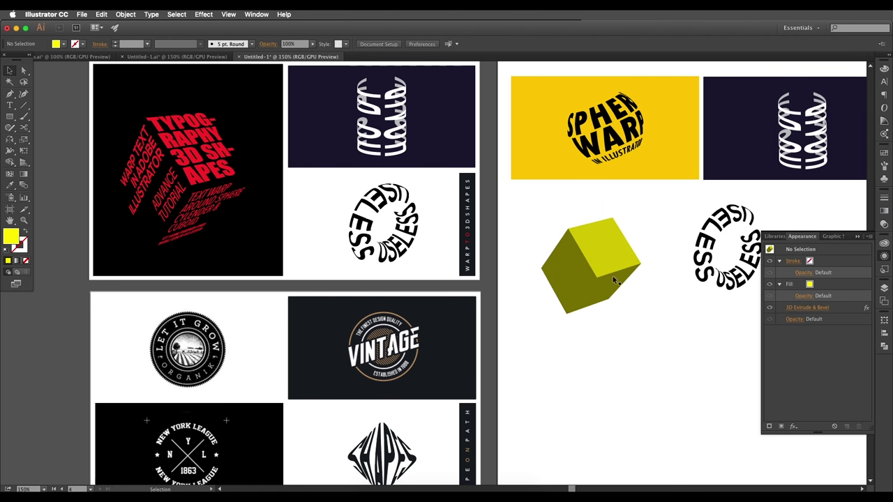
# Place the flat red text blocks for the cuboid's three faces on the blank area below it.
pyautogui.moveTo(338, 209); pyautogui.dragTo(423, 255)
pyautogui.moveTo(301, 269); pyautogui.dragTo(323, 268)
pyautogui.click(256, 209)
pyautogui.click(265, 219)
pyautogui.moveTo(522, 154); pyautogui.dragTo(409, 380)
pyautogui.scroll(-2, 409, 381)
pyautogui.moveTo(351, 262); pyautogui.dragTo(734, 473)
pyautogui.scroll(1, 448, 311)
pyautogui.moveTo(705, 412); pyautogui.dragTo(654, 312)
pyautogui.scroll(5, 653, 311)
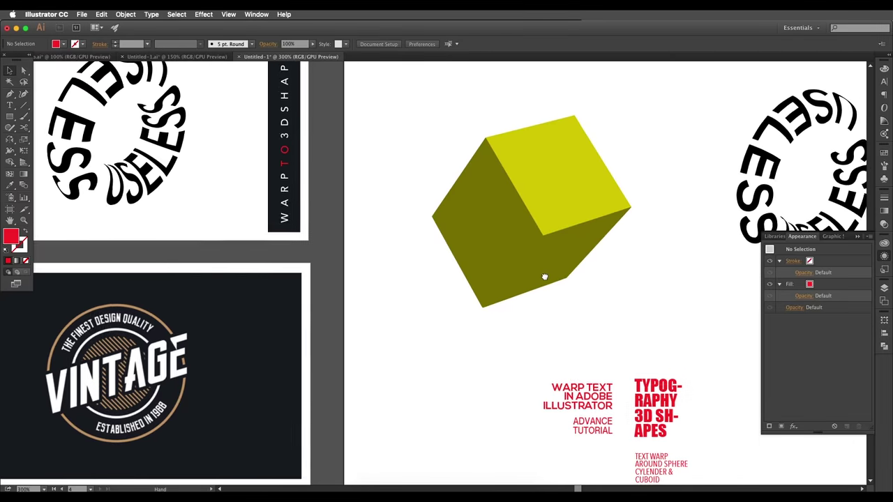
# Look closely at the three red text blocks below the cuboid.
pyautogui.moveTo(510, 271); pyautogui.dragTo(550, 321)
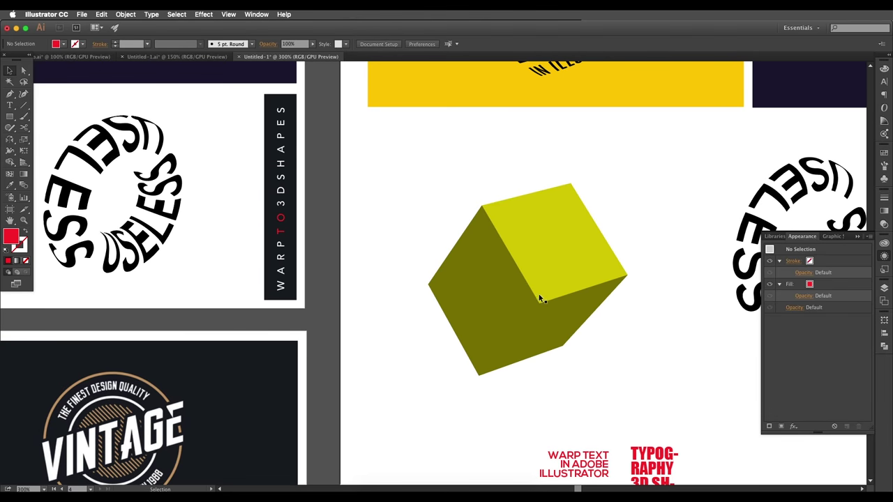
pyautogui.moveTo(591, 349); pyautogui.dragTo(517, 243)
pyautogui.moveTo(552, 311); pyautogui.dragTo(513, 268)
pyautogui.click(548, 335)
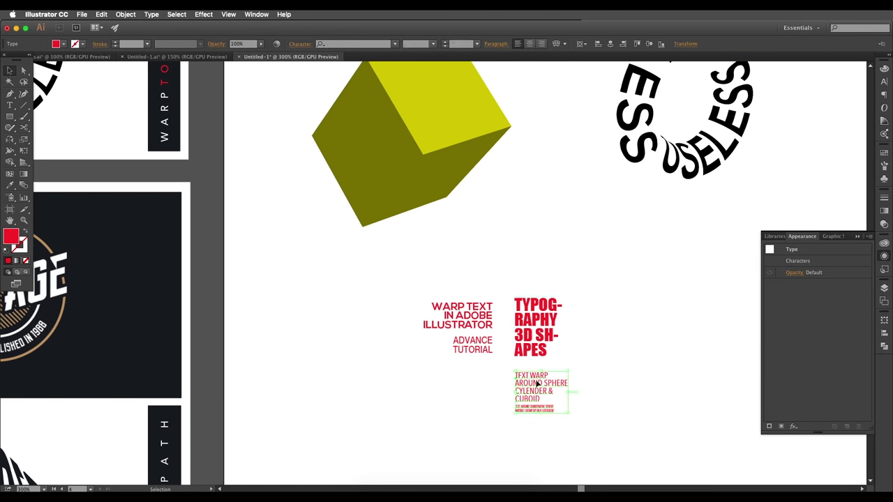
pyautogui.press('super+equal')
pyautogui.click(465, 313)
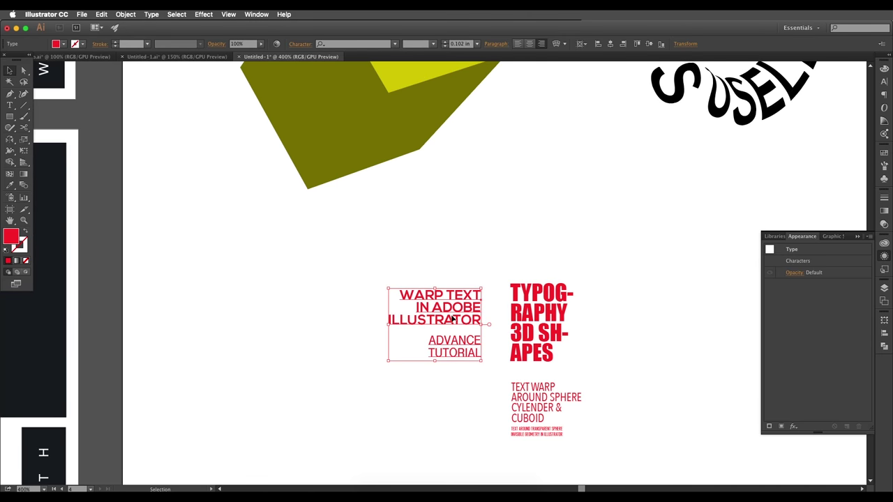
pyautogui.moveTo(499, 370); pyautogui.dragTo(466, 335)
pyautogui.click(486, 359)
pyautogui.press('super+equal')
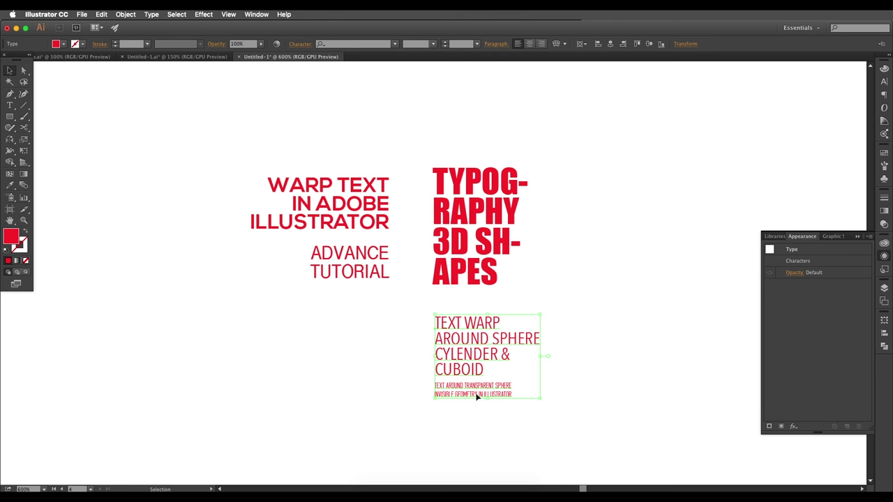
pyautogui.click(580, 379)
# Save the "TYPOGRAPHY 3D SHAPES" text block as a new symbol.
pyautogui.scroll(2, 551, 302)
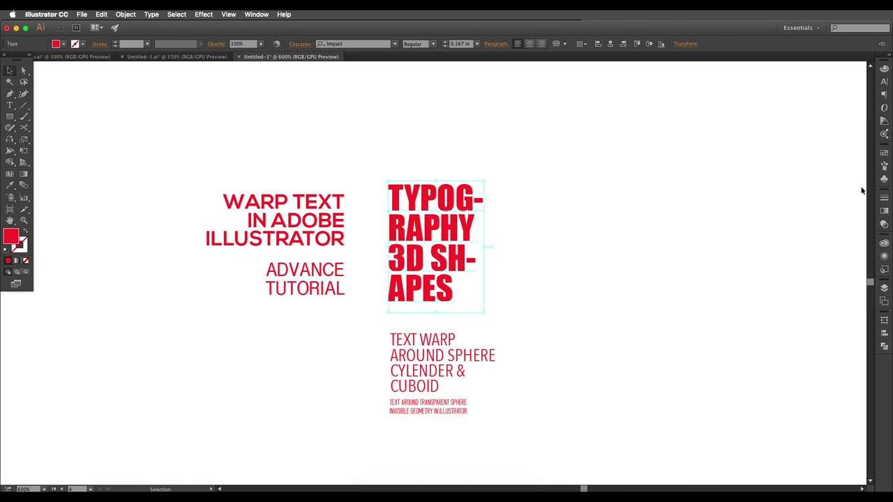
pyautogui.click(884, 178)
pyautogui.moveTo(477, 240); pyautogui.dragTo(784, 212)
pyautogui.click(388, 288)
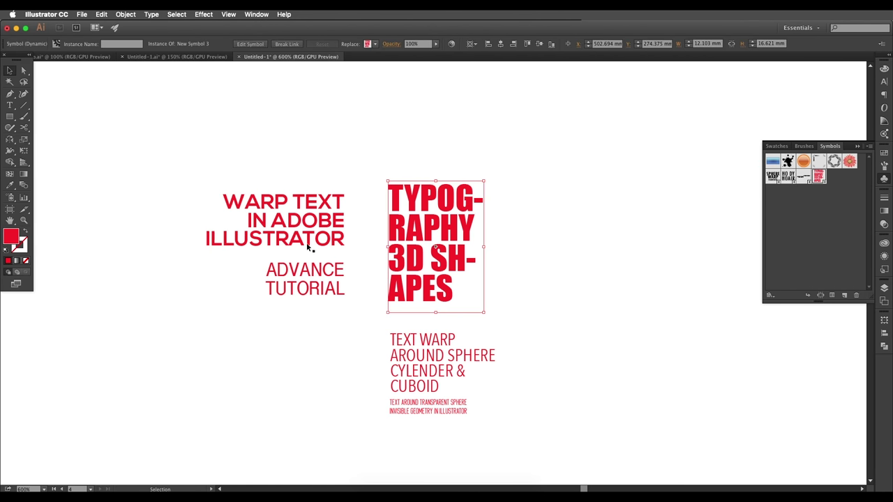
# Save the "WARP TEXT IN ADOBE ILLUSTRATOR" and "TEXT WARP AROUND SPHERE CYLENDER & CUBOID" text blocks as separate new symbols.
pyautogui.moveTo(889, 252); pyautogui.dragTo(825, 247)
pyautogui.click(393, 289)
pyautogui.moveTo(463, 351); pyautogui.dragTo(782, 247)
pyautogui.click(383, 288)
# Delete the three red text blocks from the blank area below the cuboid.
pyautogui.click(605, 311)
pyautogui.scroll(-2, 606, 311)
pyautogui.moveTo(589, 188); pyautogui.dragTo(666, 265)
pyautogui.moveTo(646, 448); pyautogui.dragTo(470, 298)
pyautogui.press('Delete')
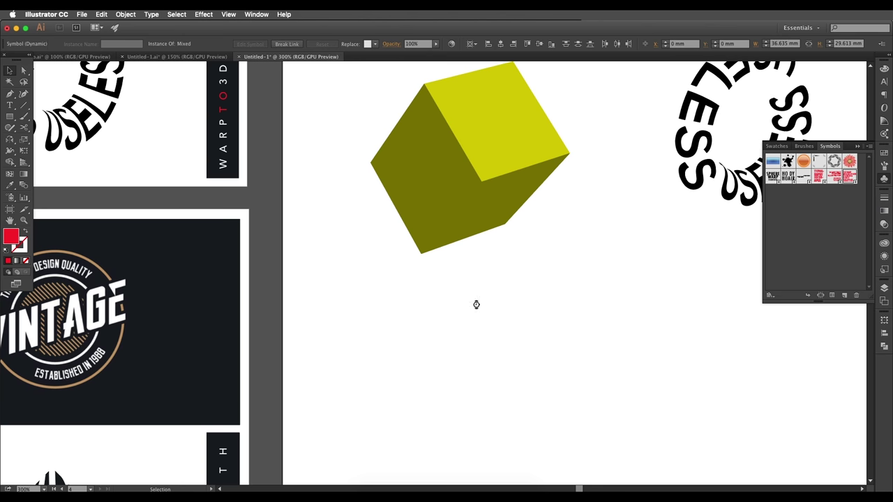
# Reopen the cuboid's 3D Extrude & Bevel effect for editing, with the preview on and the cuboid in view.
pyautogui.scroll(3, 586, 302)
pyautogui.hscroll(-2, 586, 302)
pyautogui.click(493, 229)
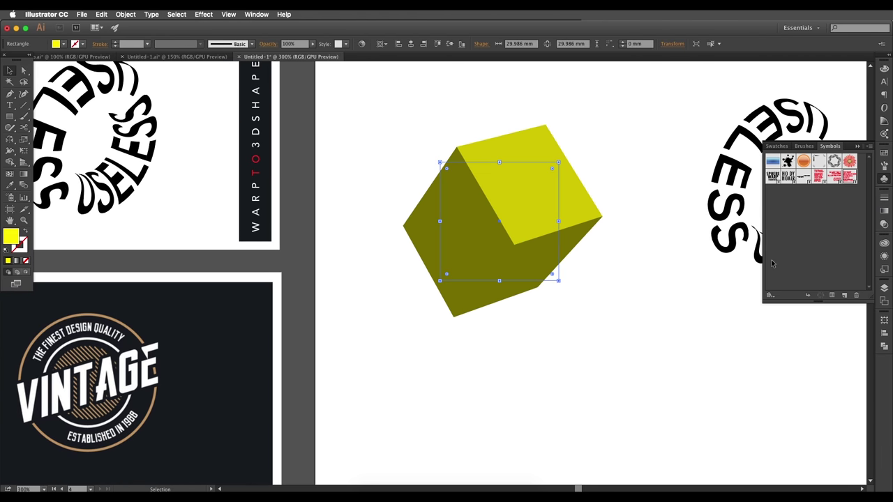
pyautogui.click(884, 256)
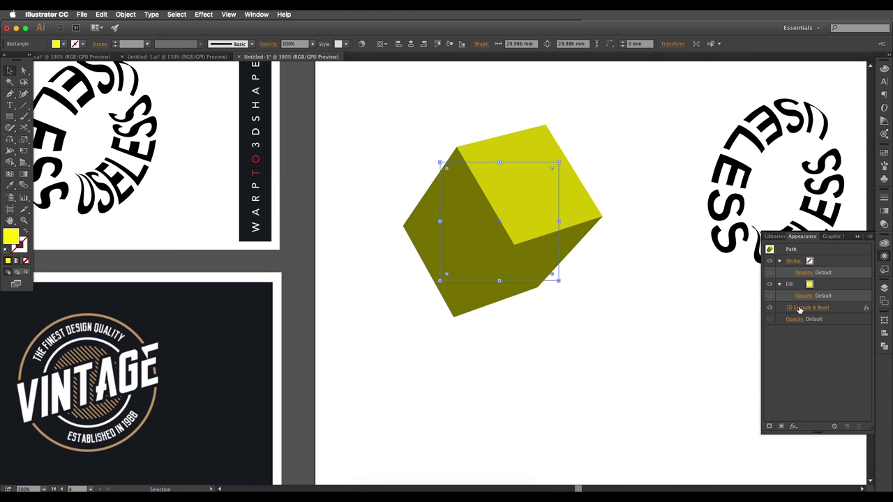
pyautogui.click(800, 308)
pyautogui.click(620, 214)
pyautogui.moveTo(722, 33); pyautogui.dragTo(253, 80)
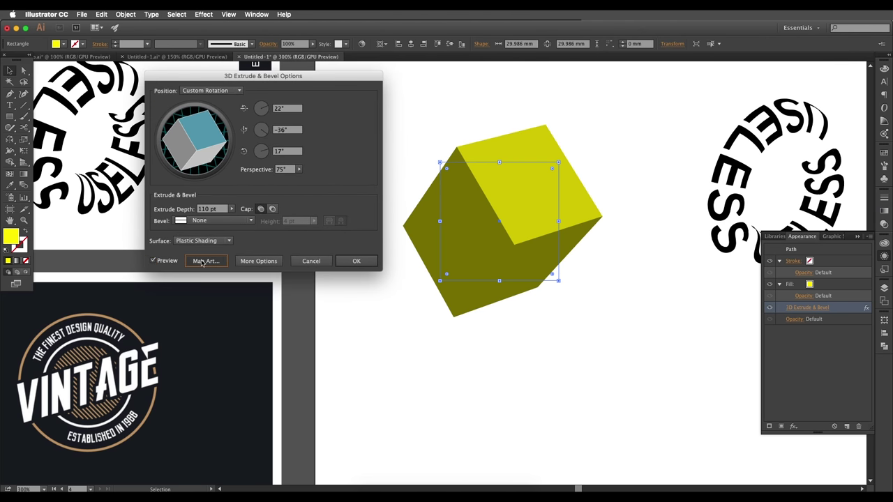
# Open the cuboid's Map Art settings and turn on Invisible Geometry, keeping the shape in view.
pyautogui.click(206, 261)
pyautogui.click(826, 190)
pyautogui.moveTo(800, 33); pyautogui.dragTo(298, 192)
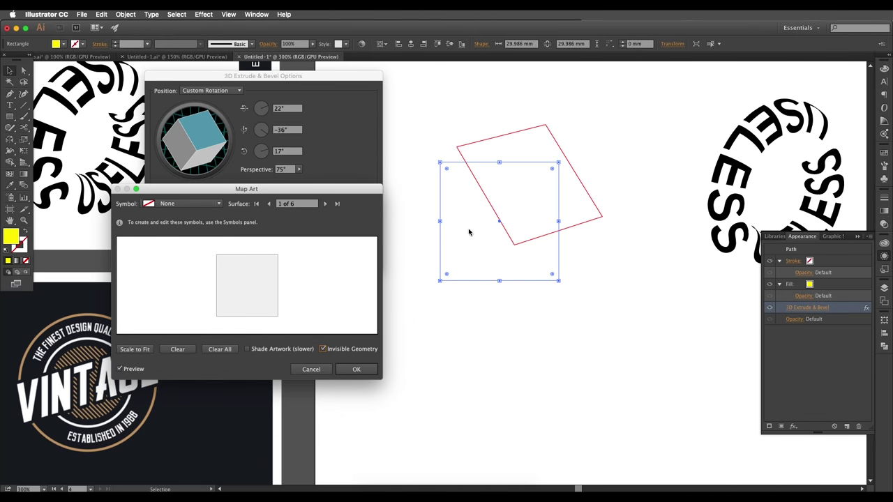
# Map New Symbol 3 onto surface 1 of the cuboid, scale it to fit and shift it slightly within the face.
pyautogui.click(185, 203)
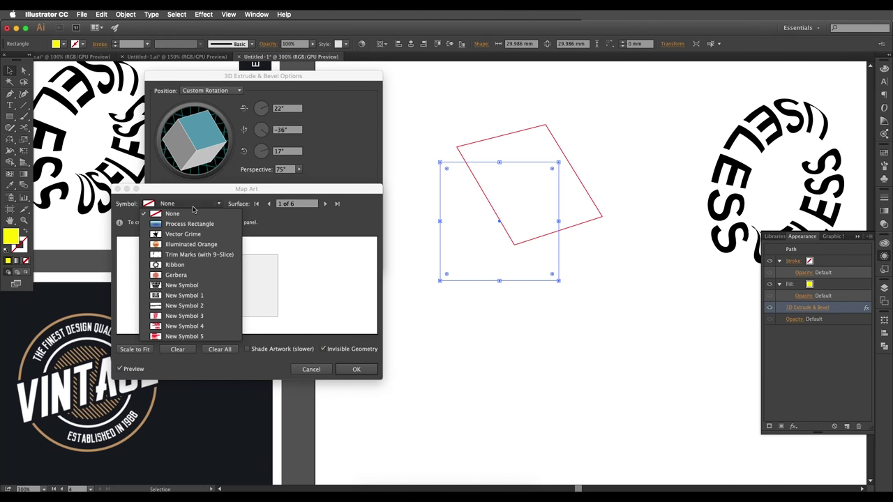
pyautogui.click(159, 316)
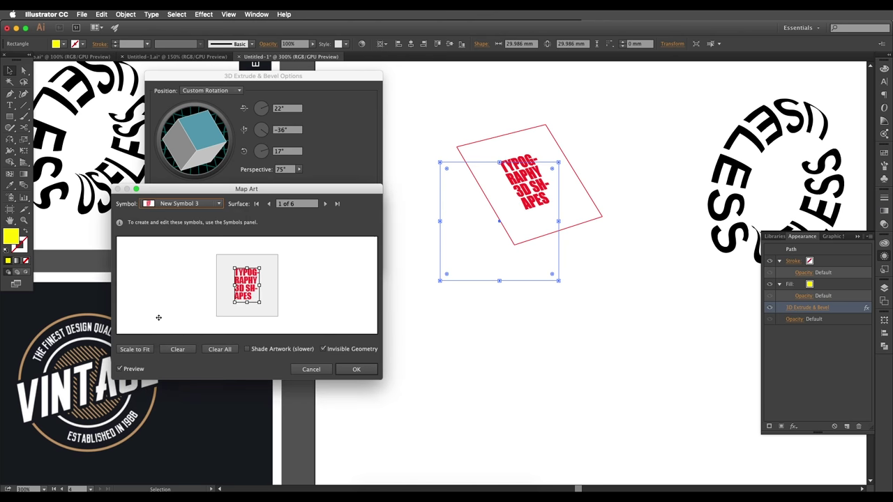
pyautogui.click(134, 349)
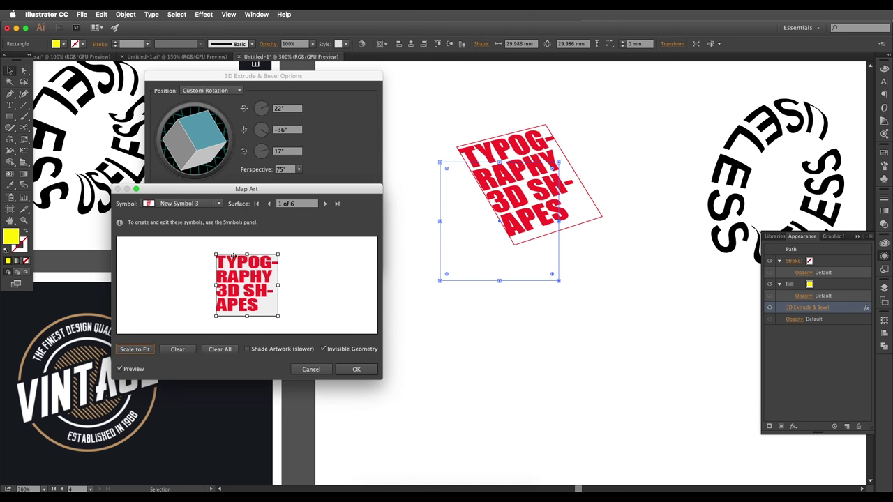
pyautogui.moveTo(234, 286); pyautogui.dragTo(248, 318)
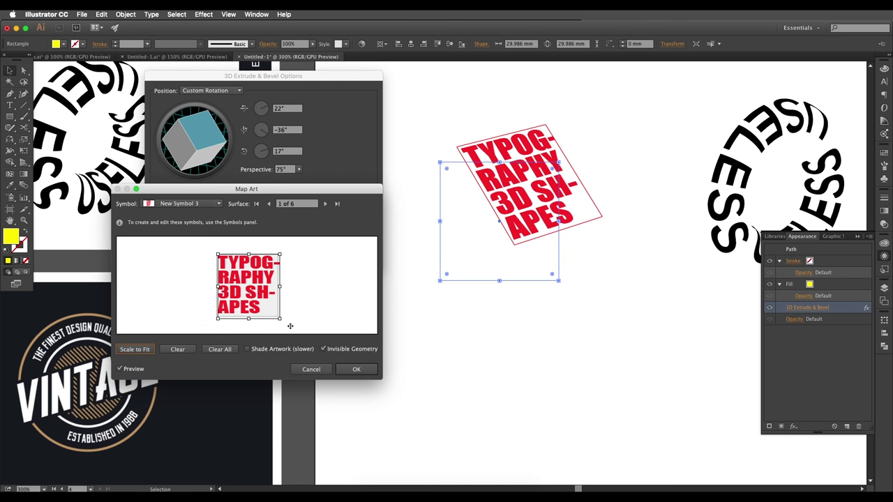
# Map New Symbol 4 onto surface 5, scale it to fit, rotate it a quarter turn clockwise and resize it within the face.
pyautogui.click(326, 204)
pyautogui.click(325, 204)
pyautogui.click(325, 203)
pyautogui.click(325, 204)
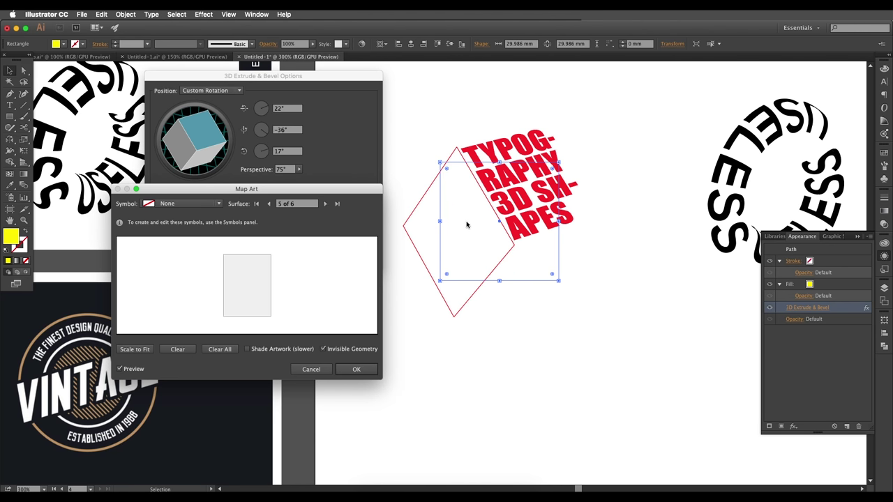
pyautogui.click(182, 203)
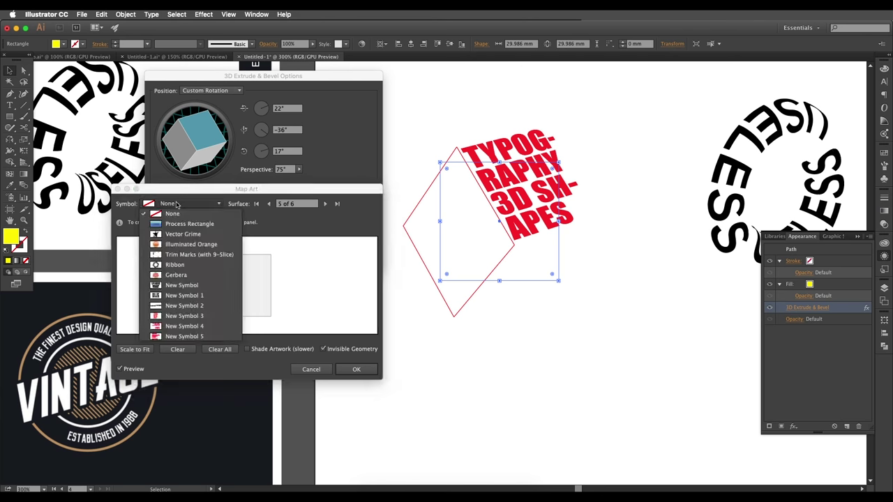
pyautogui.click(182, 326)
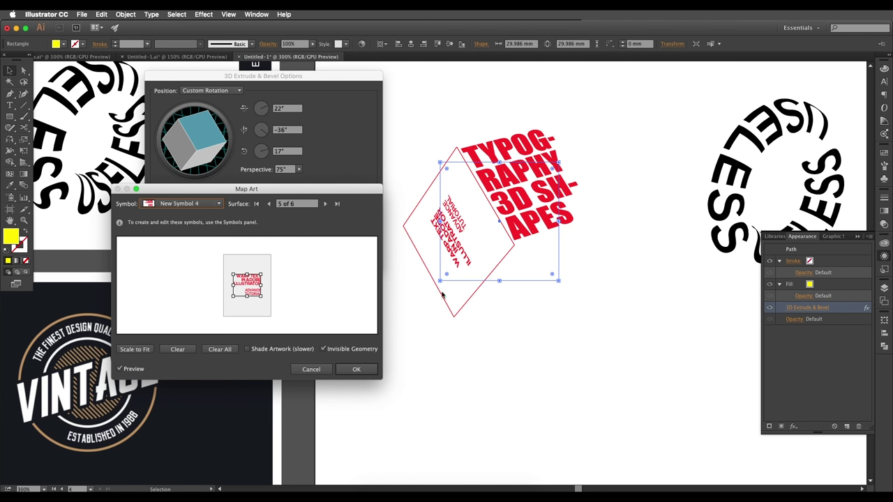
pyautogui.click(135, 349)
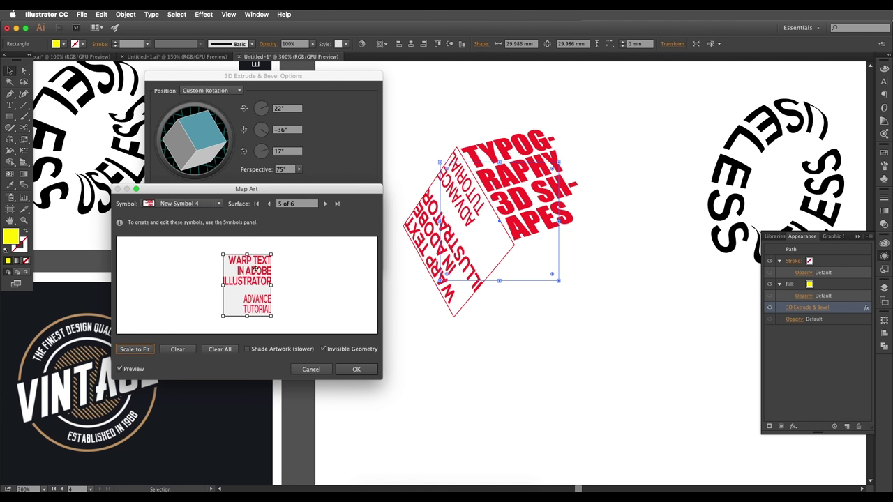
pyautogui.moveTo(276, 255); pyautogui.dragTo(289, 316)
pyautogui.moveTo(278, 285); pyautogui.dragTo(249, 307)
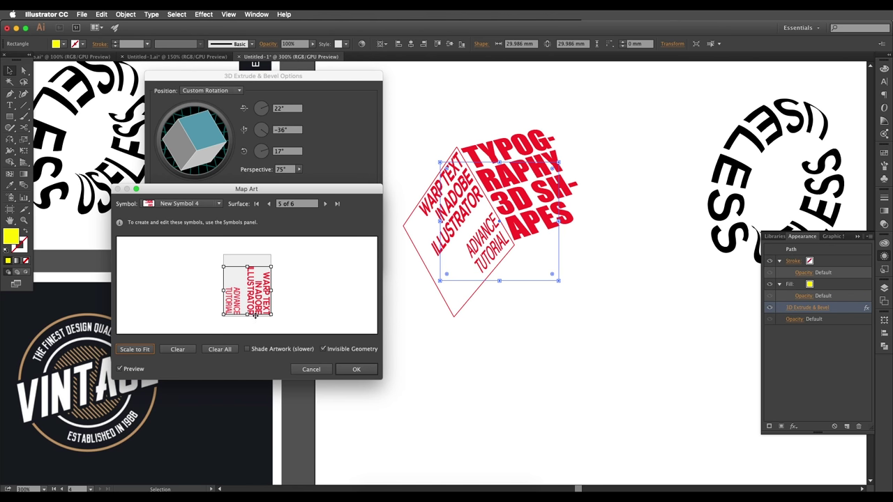
# Map New Symbol 5 onto surface 4 of the cuboid and scale it to fit.
pyautogui.click(325, 204)
pyautogui.click(325, 204)
pyautogui.click(325, 204)
pyautogui.click(325, 204)
pyautogui.click(325, 204)
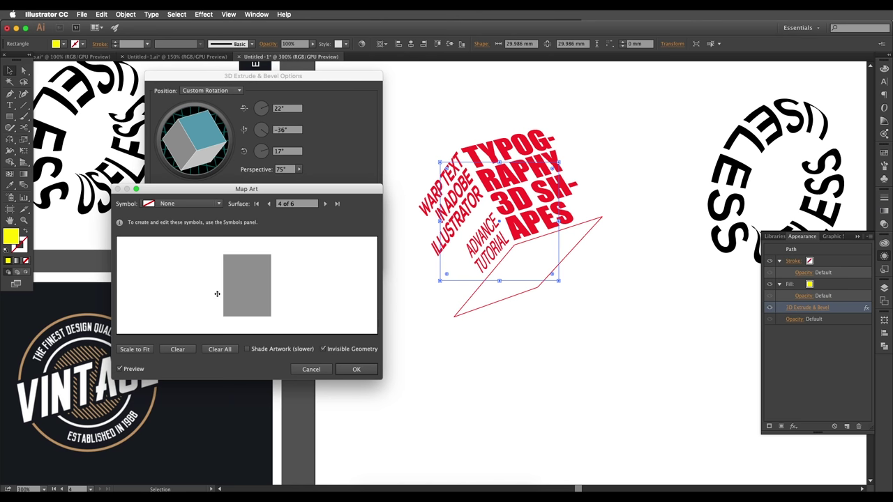
pyautogui.click(187, 203)
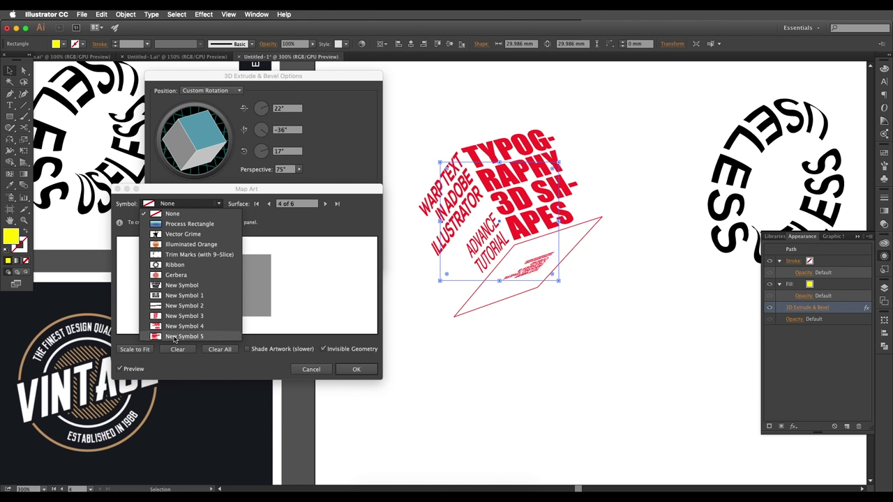
pyautogui.click(174, 339)
pyautogui.click(154, 349)
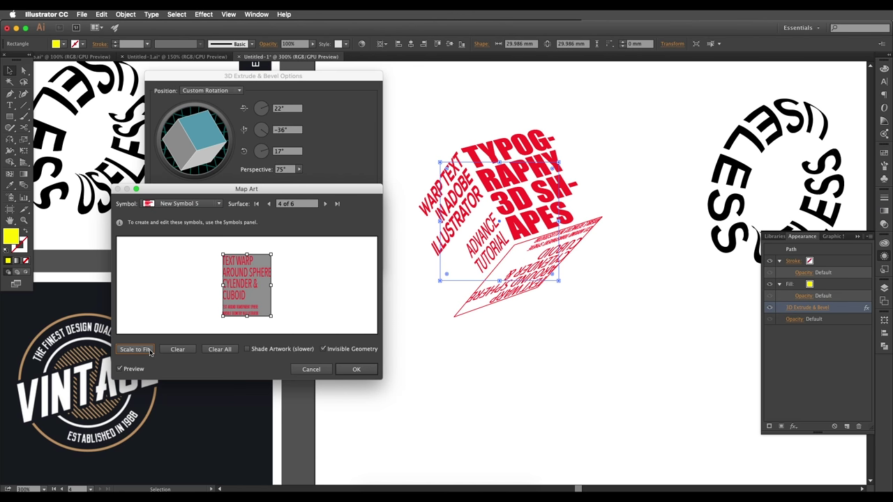
# Rotate the surface 4 artwork 180° so it reads upright on the cuboid, and shrink it slightly within the face.
pyautogui.moveTo(276, 255); pyautogui.dragTo(217, 260)
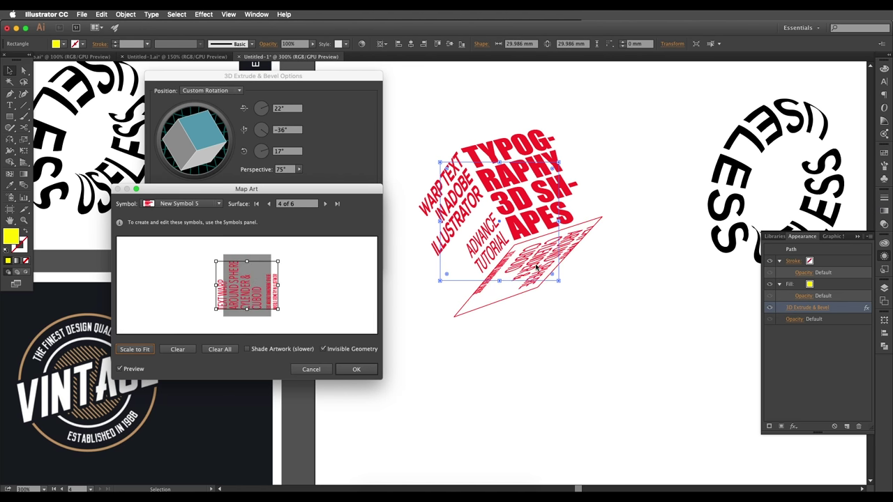
pyautogui.moveTo(210, 313); pyautogui.dragTo(272, 320)
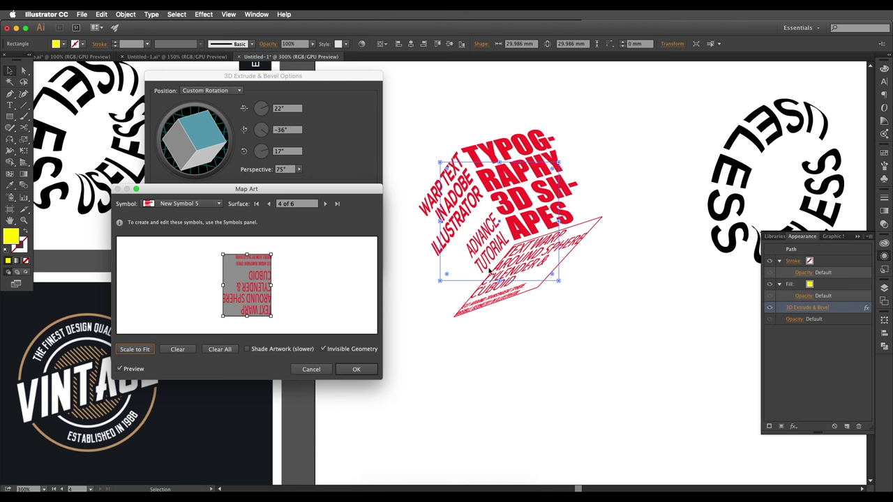
pyautogui.moveTo(248, 317); pyautogui.dragTo(224, 285)
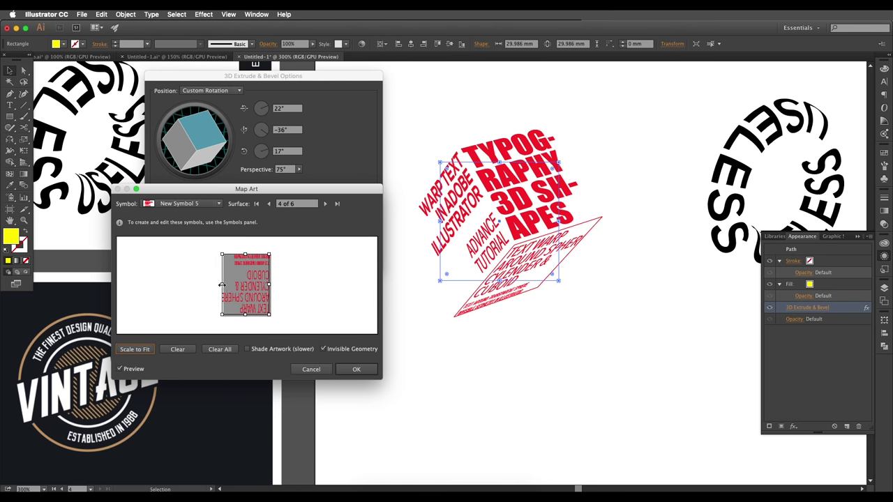
pyautogui.moveTo(258, 307); pyautogui.dragTo(254, 293)
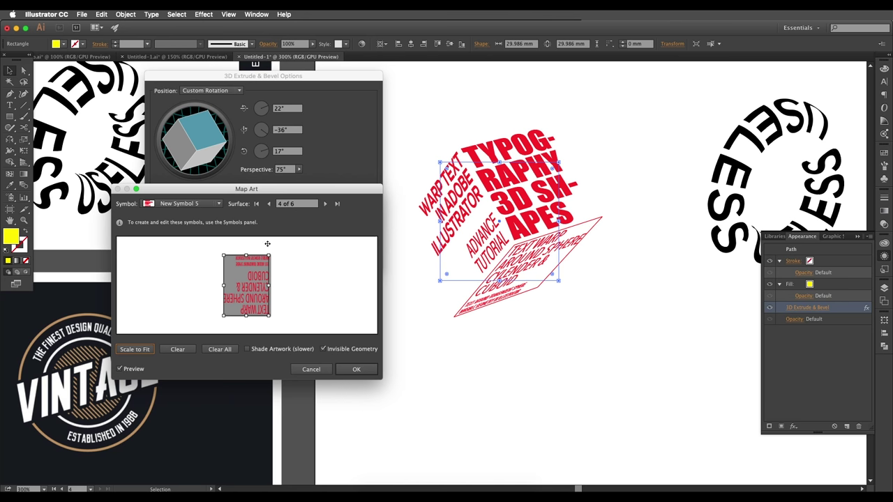
# Narrow the "TYPOGRAPHY 3D SHAPES" artwork slightly on surface 1 to leave a margin at its edge.
pyautogui.click(325, 204)
pyautogui.click(325, 204)
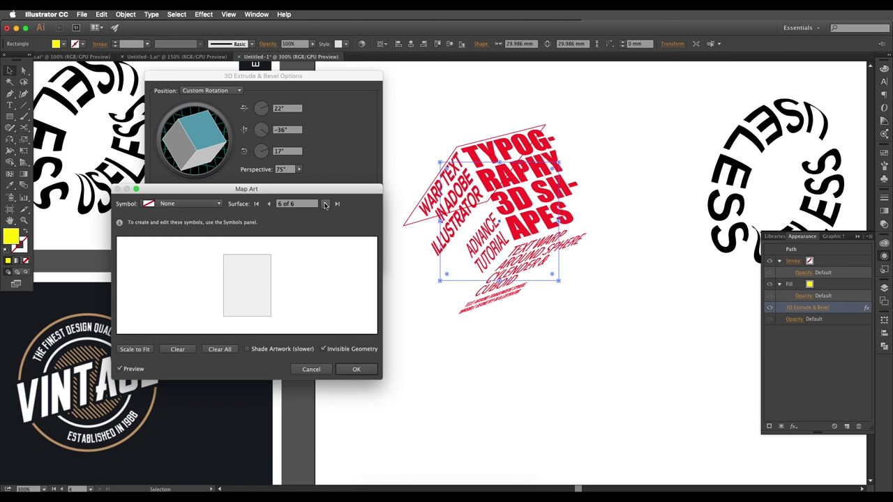
pyautogui.click(325, 203)
pyautogui.moveTo(249, 318); pyautogui.dragTo(250, 321)
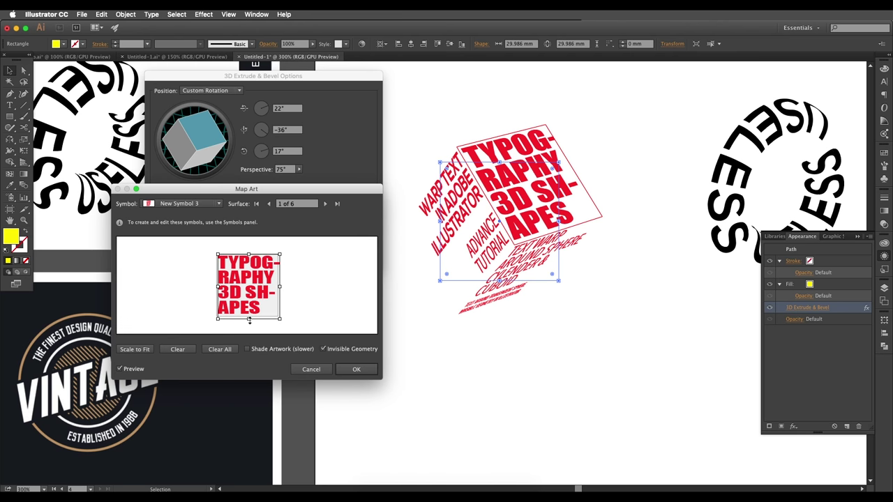
pyautogui.moveTo(280, 286); pyautogui.dragTo(249, 290)
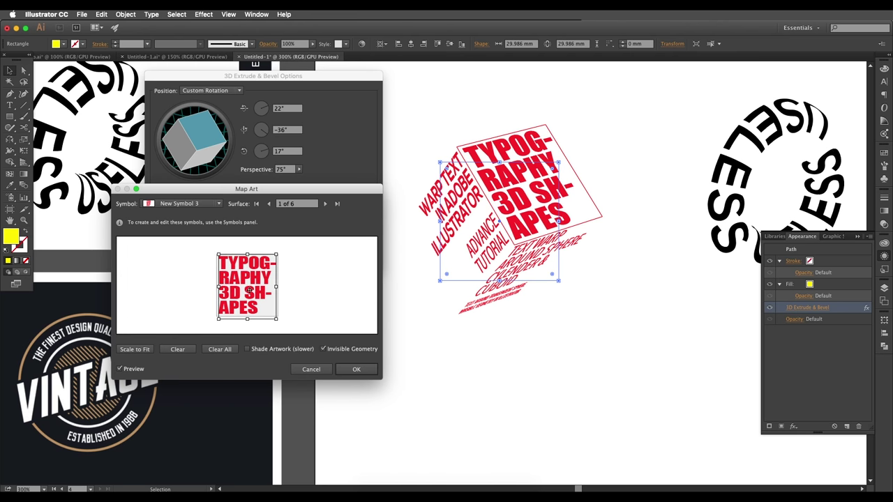
# Shrink the artwork on surface 4 slightly more in width and height.
pyautogui.click(325, 204)
pyautogui.click(325, 203)
pyautogui.click(325, 204)
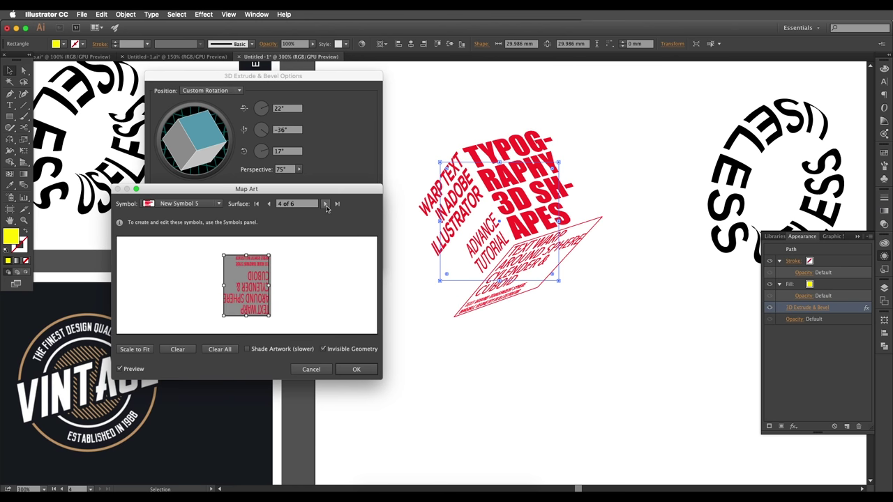
pyautogui.moveTo(224, 286); pyautogui.dragTo(226, 286)
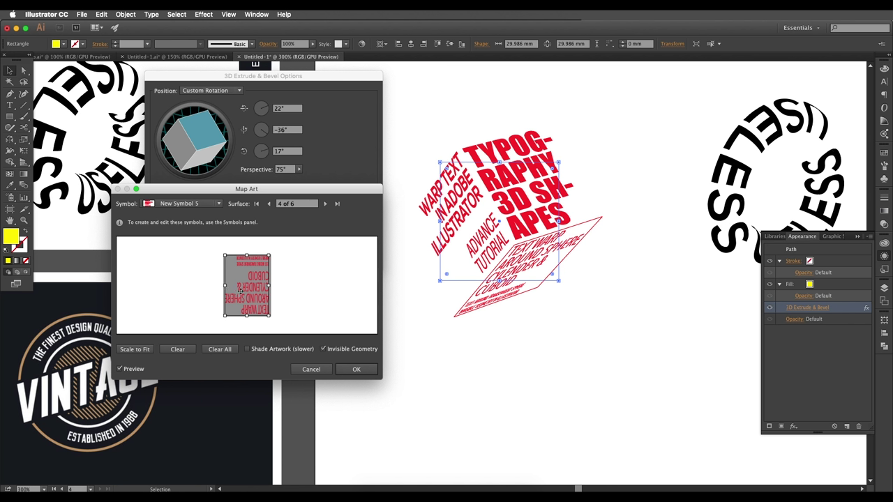
pyautogui.moveTo(247, 255); pyautogui.dragTo(247, 256)
# Fine-tune the size and position of the artwork on surface 5, then apply the art mapping.
pyautogui.click(325, 203)
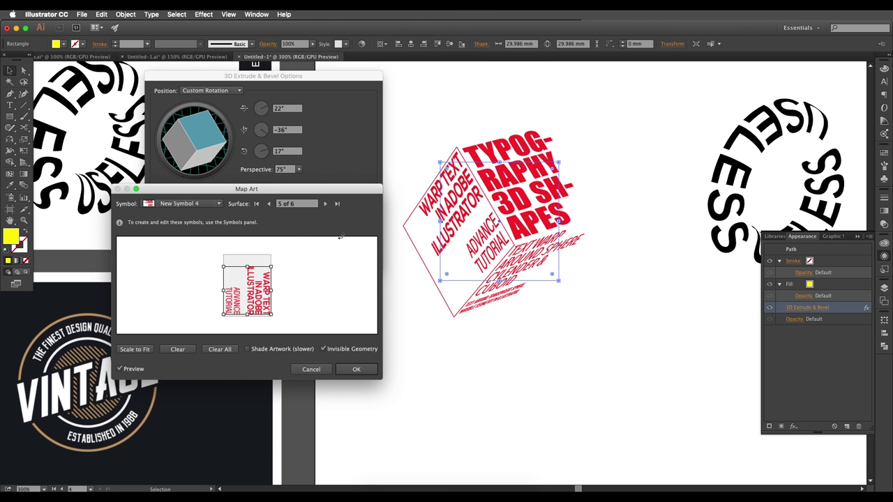
pyautogui.moveTo(272, 292); pyautogui.dragTo(272, 292)
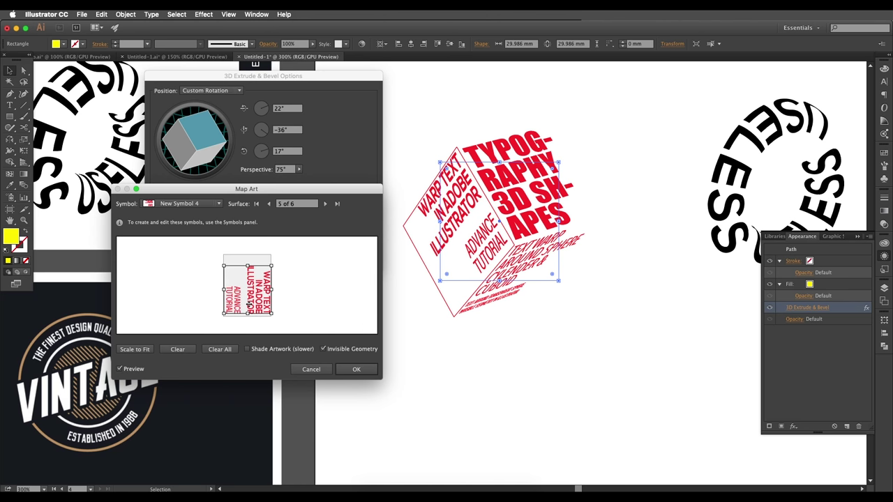
pyautogui.click(355, 370)
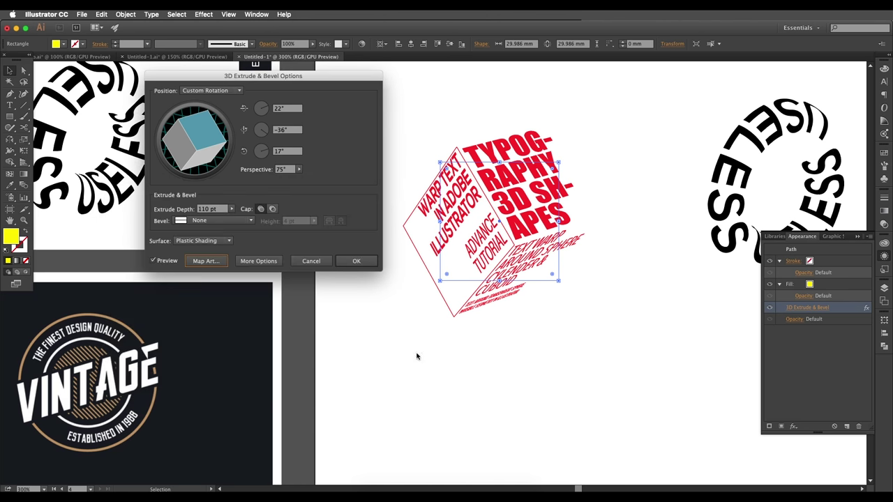
# Apply the 3D Extrude & Bevel settings with the mapped text to the cuboid.
pyautogui.click(356, 261)
pyautogui.press('super+minus')
pyautogui.press('super+minus')
pyautogui.moveTo(575, 339); pyautogui.dragTo(664, 330)
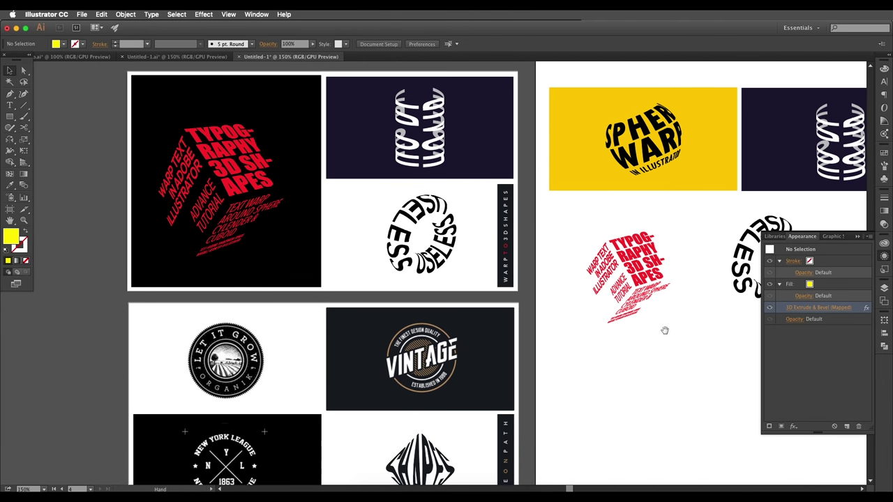
# Reopen the cuboid's 3D Extrude & Bevel effect with preview on and set its Y-axis rotation to -33°.
pyautogui.click(797, 307)
pyautogui.click(153, 260)
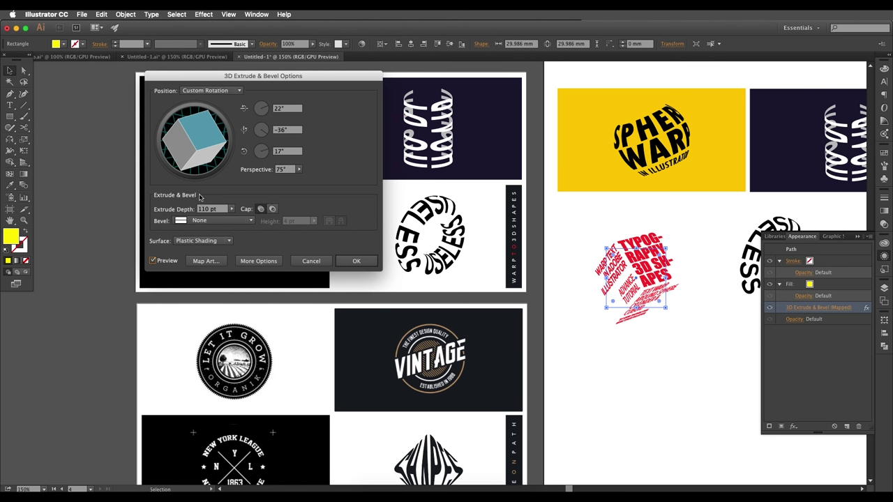
pyautogui.moveTo(244, 79); pyautogui.dragTo(118, 249)
pyautogui.click(170, 304)
pyautogui.press('Down')
pyautogui.press('Down')
pyautogui.press('Up')
pyautogui.press('Up')
pyautogui.press('Up')
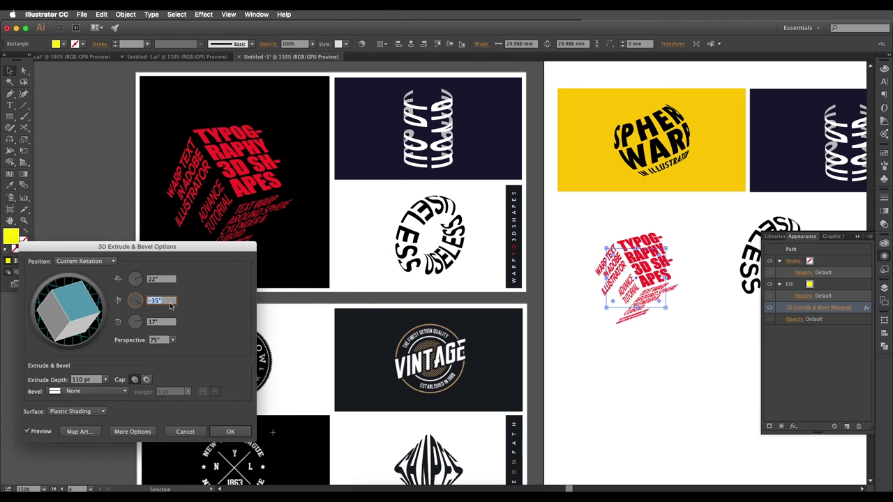
pyautogui.press('Up')
pyautogui.press('Up')
pyautogui.moveTo(190, 246); pyautogui.dragTo(186, 259)
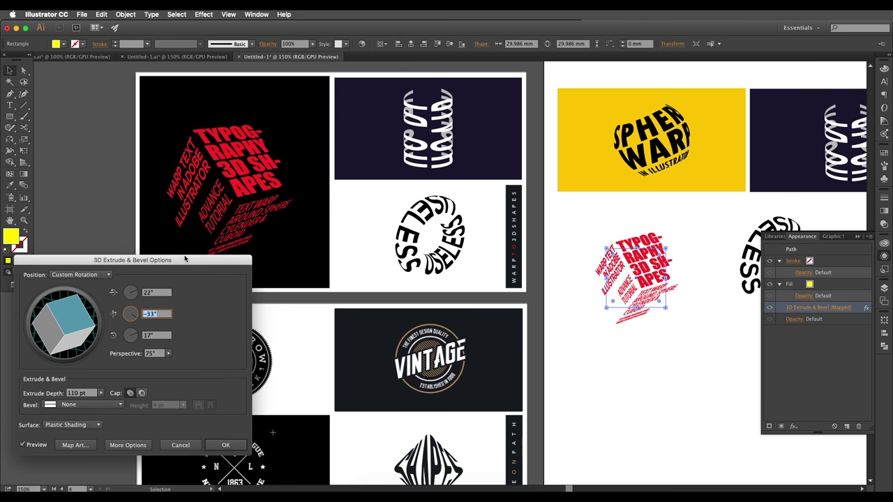
# Set the cuboid's Z-axis rotation to 22°.
pyautogui.click(156, 335)
pyautogui.press('Up')
pyautogui.press('Up')
pyautogui.press('Up')
pyautogui.press('Up')
pyautogui.press('Up')
# Try larger X-axis rotation values on the cuboid, and restore the angle to 22°.
pyautogui.click(156, 293)
pyautogui.press('Up')
pyautogui.press('Up')
pyautogui.press('Up')
pyautogui.press('Up')
pyautogui.press('Up')
pyautogui.press('Down')
pyautogui.press('Down')
pyautogui.press('Down')
pyautogui.press('Down')
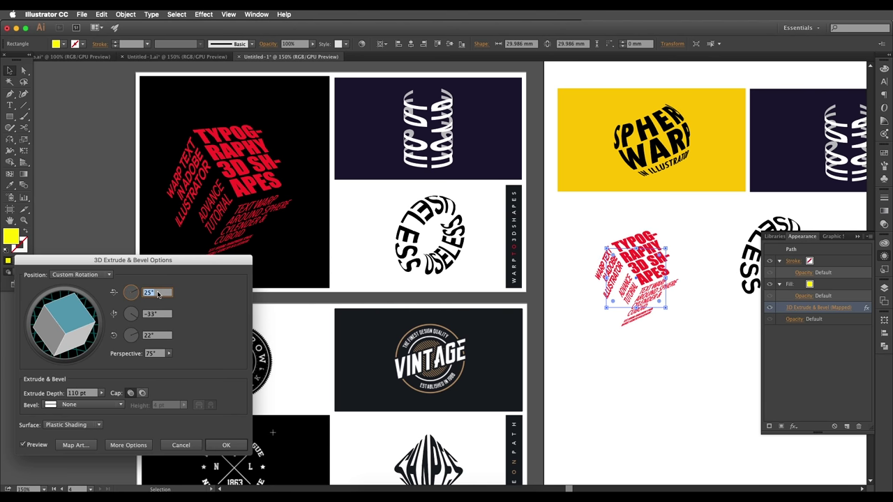
# Set the cuboid's Y-axis rotation to -35°.
pyautogui.click(160, 315)
pyautogui.press('Down')
pyautogui.press('Down')
pyautogui.press('Down')
pyautogui.press('Up')
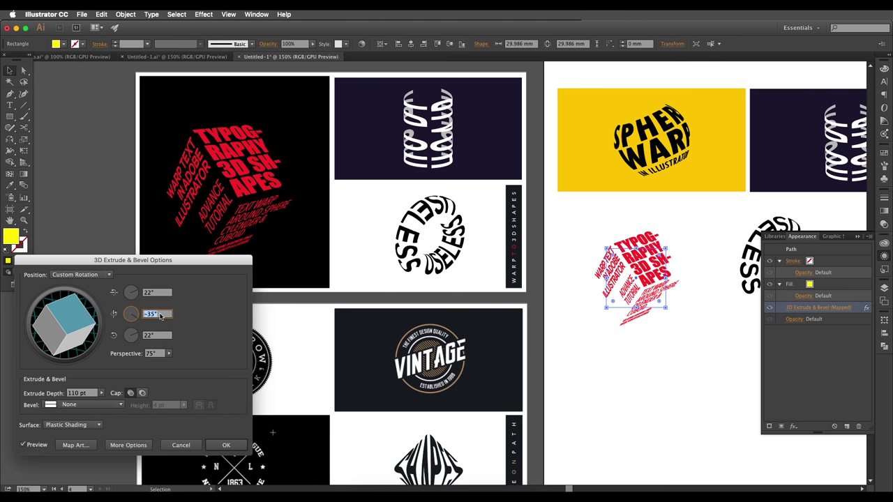
# Reduce the cuboid's perspective to 62° and apply the updated 3D effect.
pyautogui.click(155, 355)
pyautogui.press('Down')
pyautogui.press('Down')
pyautogui.press('Down')
pyautogui.press('Down')
pyautogui.press('Down')
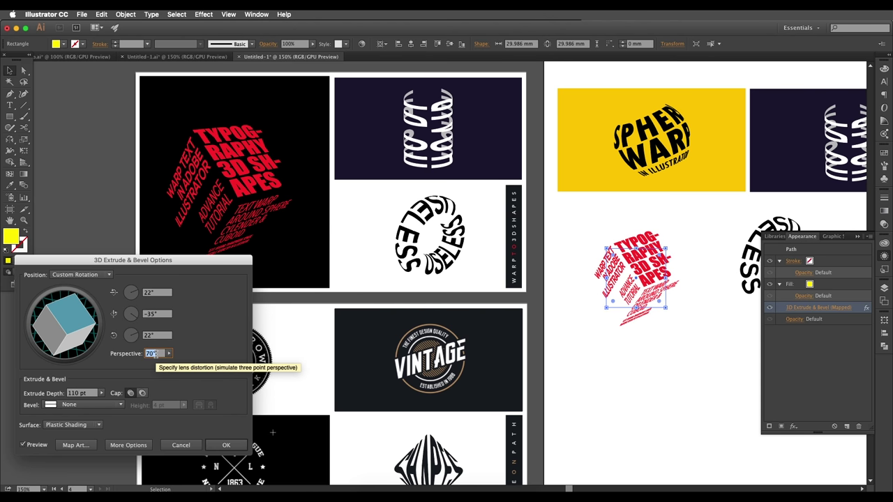
pyautogui.press('Down')
pyautogui.press('Down')
pyautogui.press('Down')
pyautogui.press('Down')
pyautogui.press('Down')
pyautogui.press('Down')
pyautogui.press('Down')
pyautogui.press('Down')
pyautogui.press('Down')
pyautogui.press('Down')
pyautogui.press('Down')
pyautogui.press('Down')
pyautogui.press('Down')
pyautogui.press('Up')
pyautogui.press('Up')
pyautogui.press('Up')
pyautogui.press('Up')
pyautogui.press('Up')
pyautogui.press('Up')
pyautogui.press('Up')
pyautogui.press('Up')
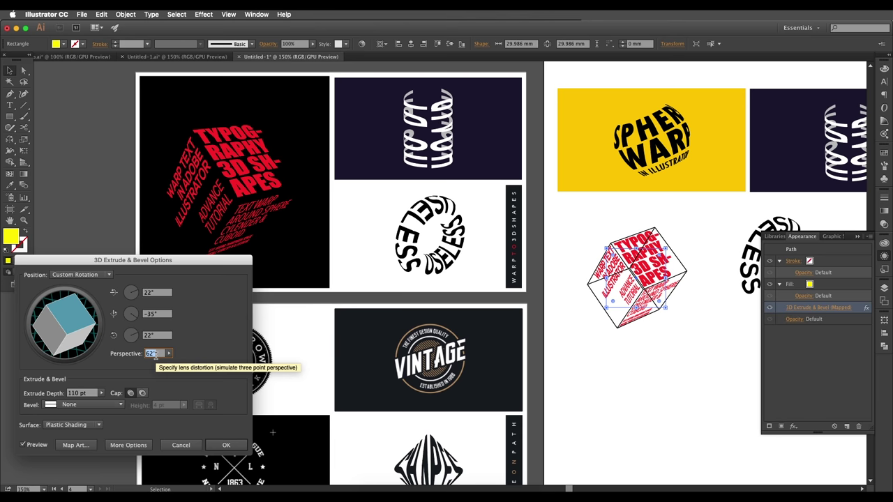
pyautogui.click(226, 445)
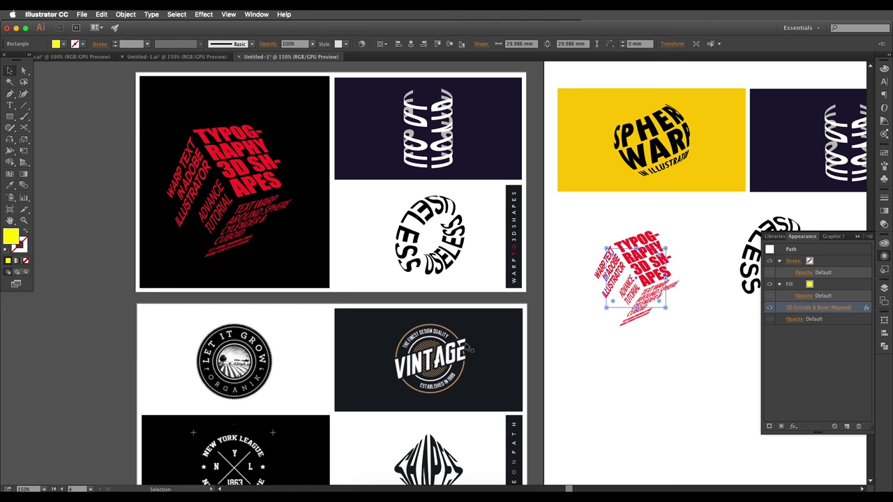
# Duplicate the black background rectangle from the reference design and place the copy behind the red typography cuboid.
pyautogui.moveTo(669, 286); pyautogui.dragTo(500, 269)
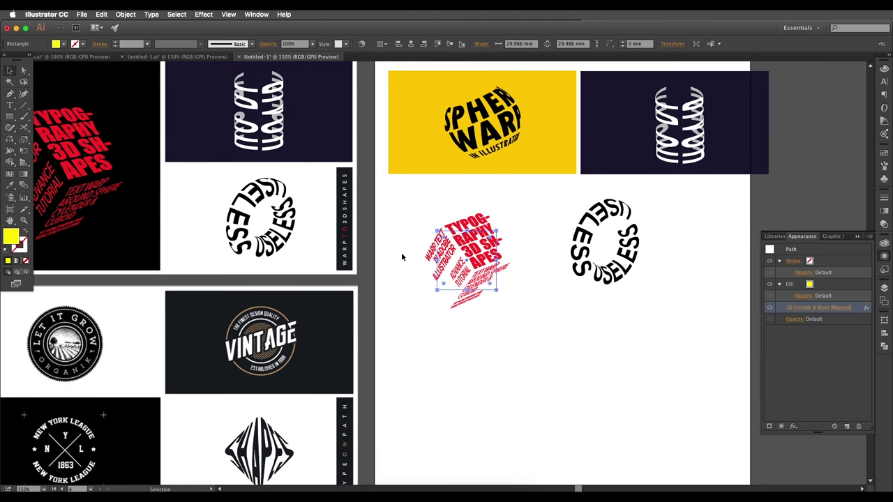
pyautogui.moveTo(392, 261); pyautogui.dragTo(500, 257)
pyautogui.click(245, 247)
pyautogui.moveTo(246, 240); pyautogui.dragTo(663, 383)
pyautogui.click(718, 345)
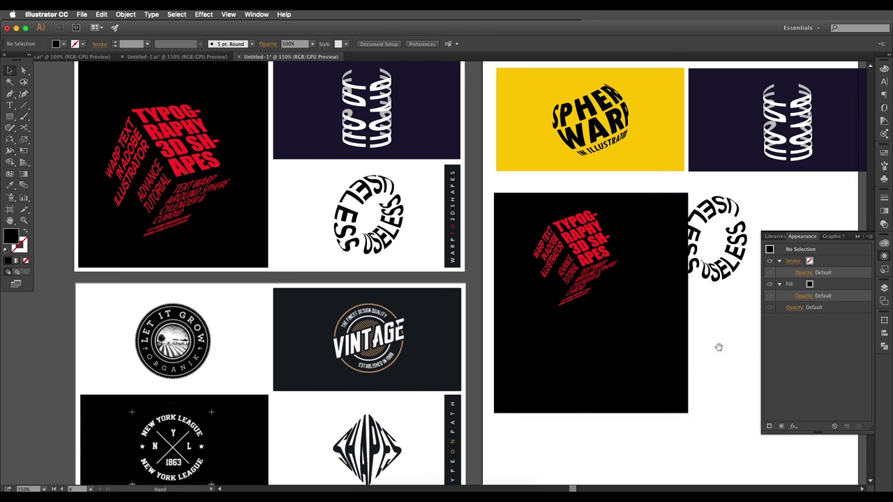
# Move the ring-shaped USELESS text clear of the black rectangle.
pyautogui.hscroll(5, 584, 294)
pyautogui.moveTo(595, 279); pyautogui.dragTo(674, 304)
pyautogui.click(669, 326)
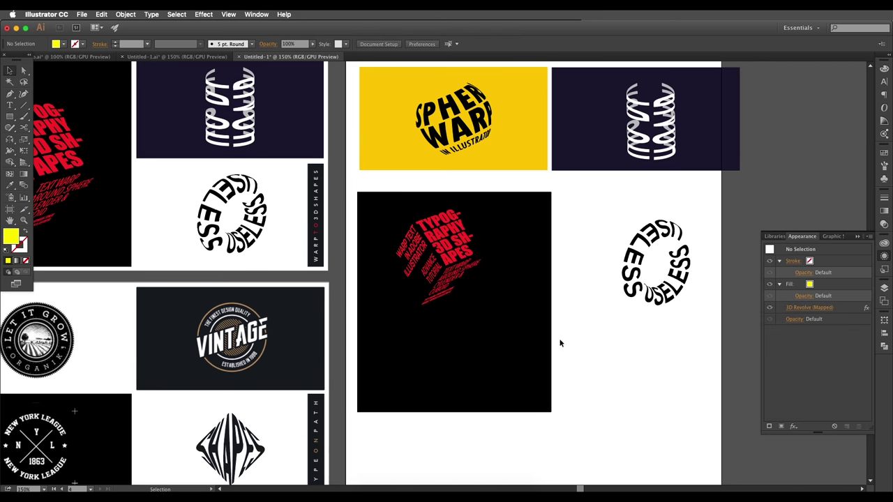
# Move the typography cuboid to the middle of the black rectangle and expand its appearance.
pyautogui.click(427, 208)
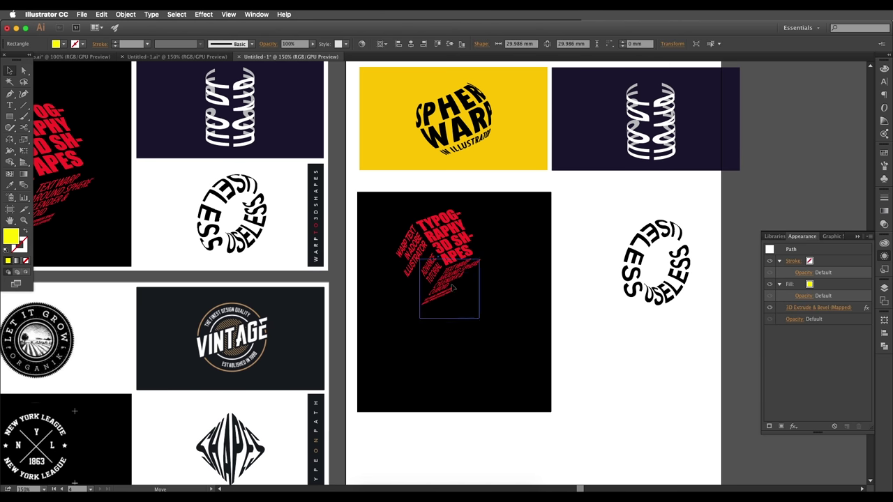
pyautogui.moveTo(454, 288); pyautogui.dragTo(458, 297)
pyautogui.click(136, 15)
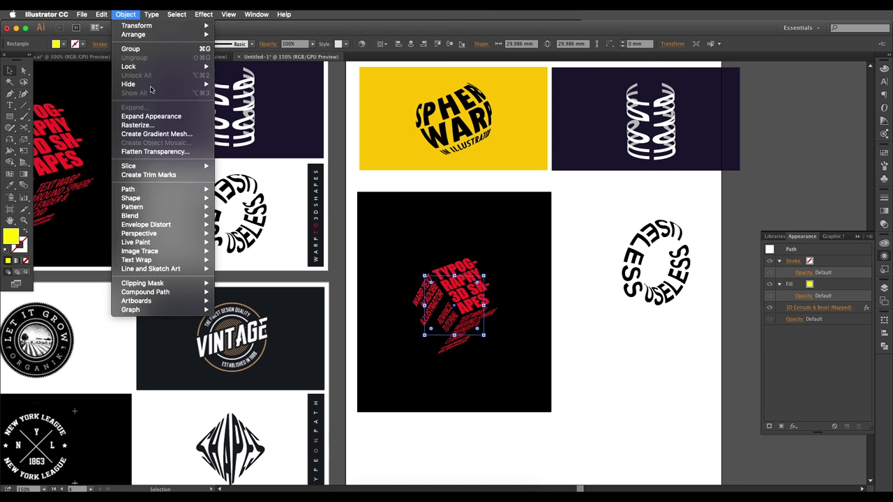
pyautogui.click(150, 115)
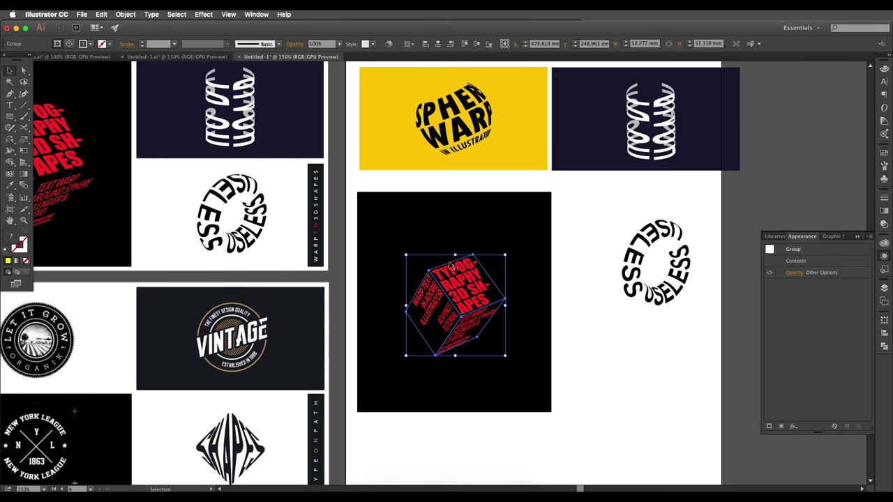
# Enlarge the expanded typography group to about 70 × 71 mm and adjust its position on the black rectangle.
pyautogui.moveTo(506, 256); pyautogui.dragTo(526, 235)
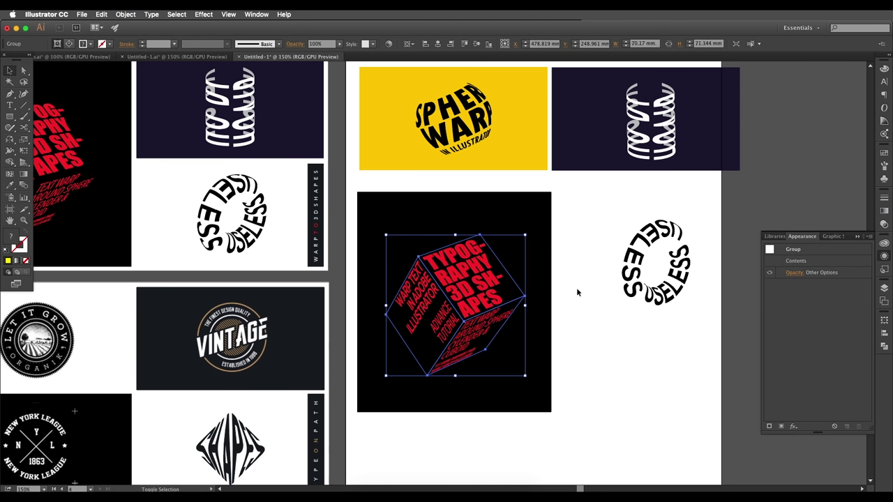
pyautogui.click(576, 291)
pyautogui.scroll(-1, 576, 292)
pyautogui.click(497, 305)
pyautogui.click(587, 334)
pyautogui.moveTo(587, 331); pyautogui.dragTo(574, 339)
# Examine the finished cuboid, sphere, cylinder and ring text designs against their reference versions.
pyautogui.scroll(2, 540, 328)
pyautogui.moveTo(476, 276); pyautogui.dragTo(582, 293)
pyautogui.scroll(-2, 552, 294)
pyautogui.scroll(2, 566, 287)
pyautogui.scroll(-1, 581, 294)
pyautogui.hscroll(2, 581, 332)
pyautogui.hscroll(-3, 562, 307)
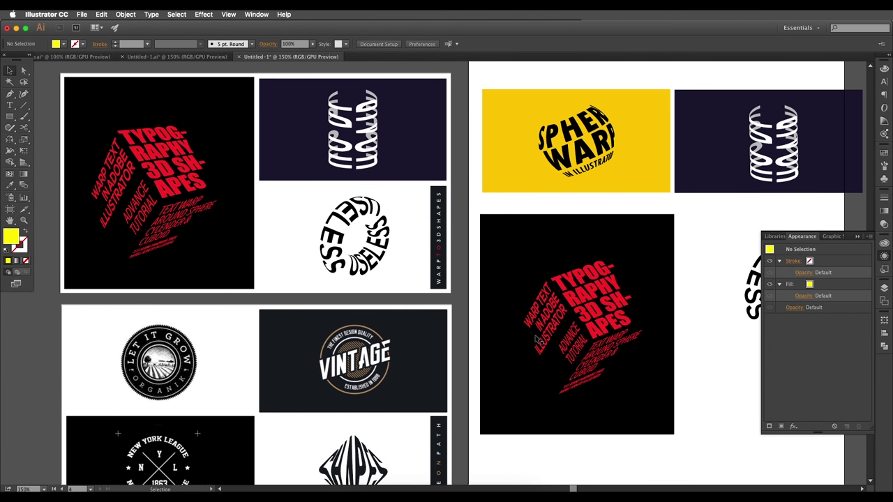
pyautogui.moveTo(593, 317); pyautogui.dragTo(550, 314)
pyautogui.scroll(-1, 552, 315)
pyautogui.moveTo(558, 281); pyautogui.dragTo(486, 288)
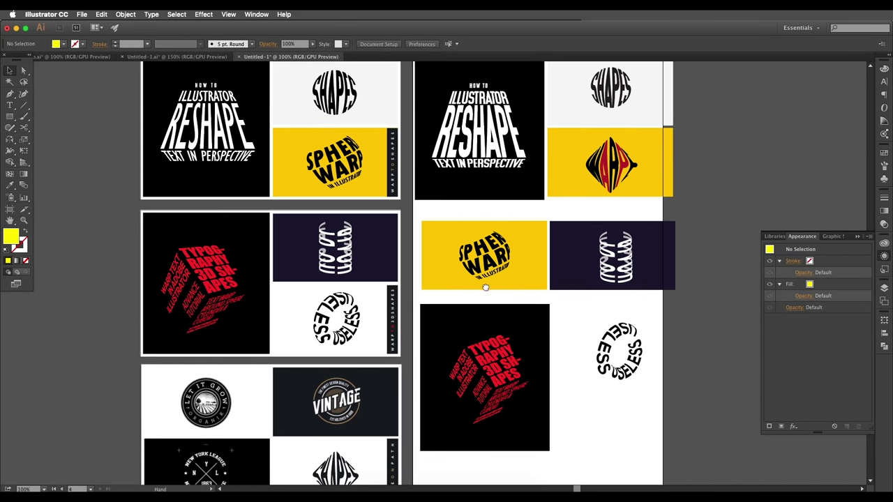
pyautogui.moveTo(498, 318); pyautogui.dragTo(463, 303)
pyautogui.scroll(1, 533, 316)
pyautogui.scroll(3, 428, 266)
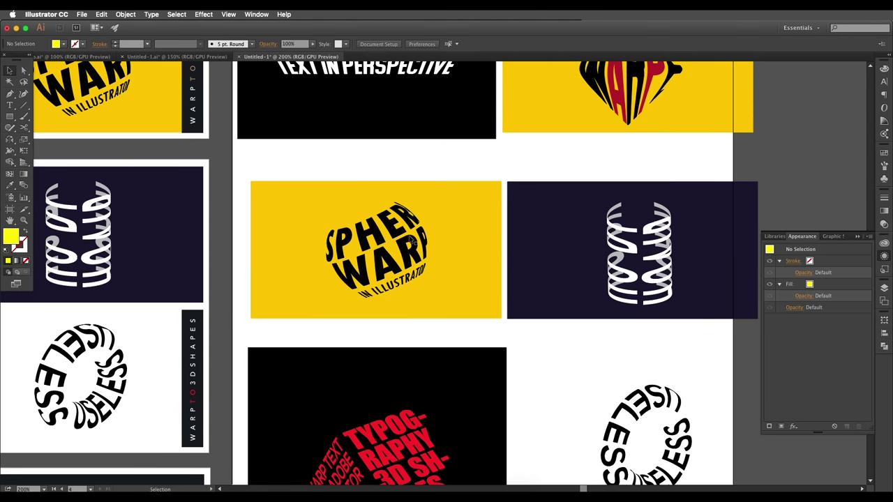
pyautogui.moveTo(525, 271); pyautogui.dragTo(454, 265)
pyautogui.moveTo(630, 367); pyautogui.dragTo(640, 273)
pyautogui.moveTo(582, 369); pyautogui.dragTo(606, 356)
pyautogui.hscroll(-3, 453, 359)
pyautogui.scroll(-1, 377, 363)
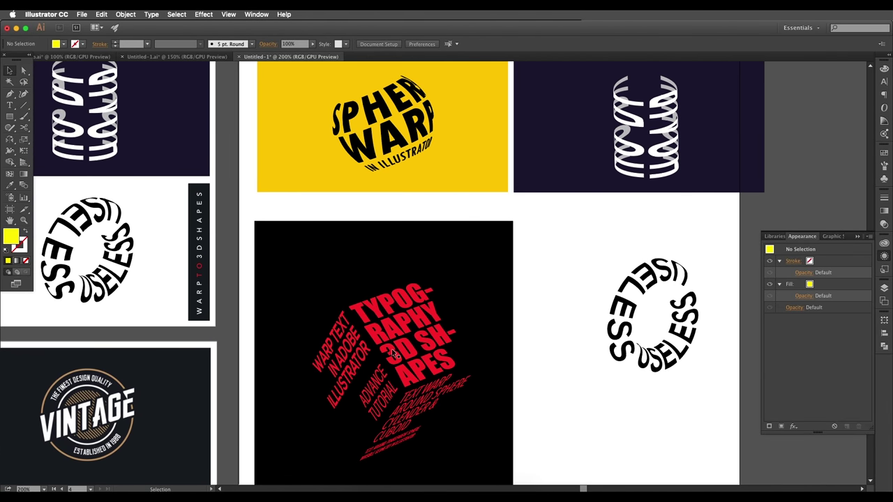
pyautogui.scroll(-2, 404, 353)
pyautogui.hscroll(-1, 422, 353)
pyautogui.scroll(-3, 492, 328)
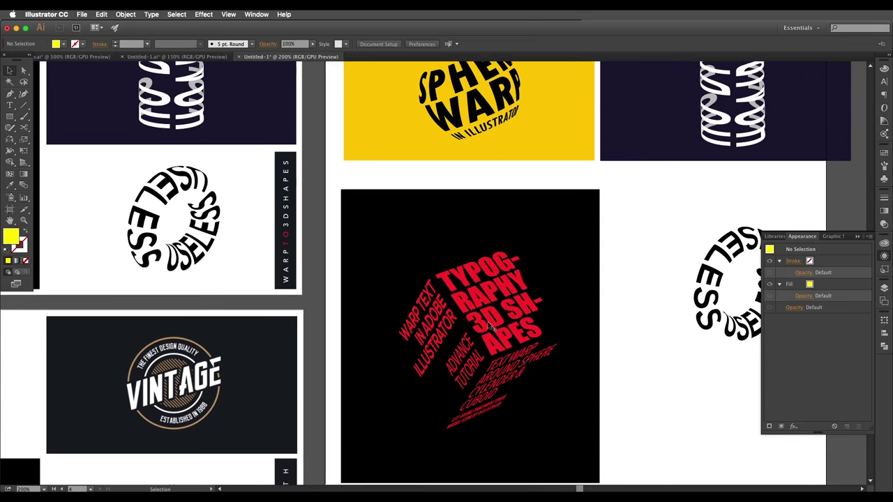
pyautogui.scroll(3, 494, 307)
pyautogui.hscroll(-1, 492, 286)
pyautogui.scroll(3, 492, 285)
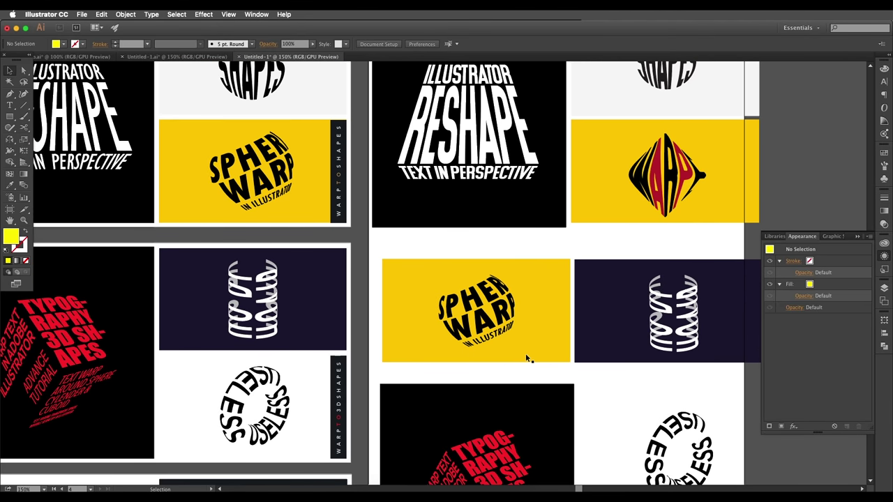
pyautogui.hscroll(-1, 528, 358)
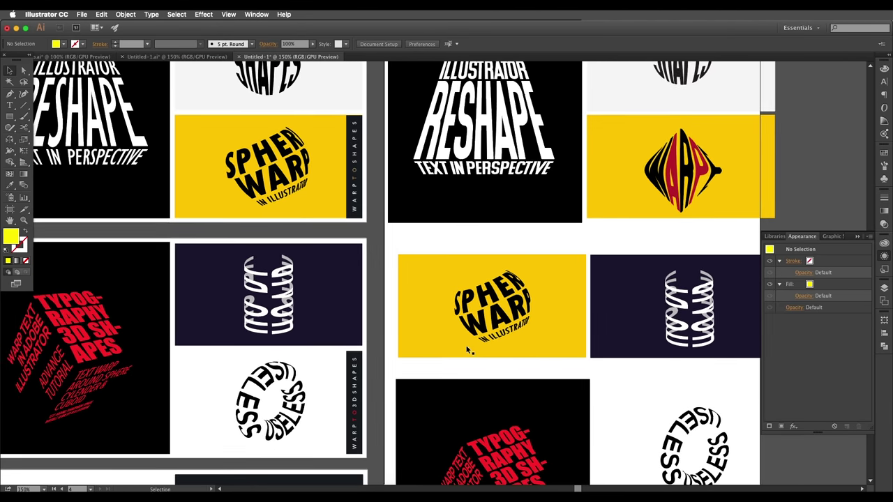
pyautogui.moveTo(516, 349); pyautogui.dragTo(475, 318)
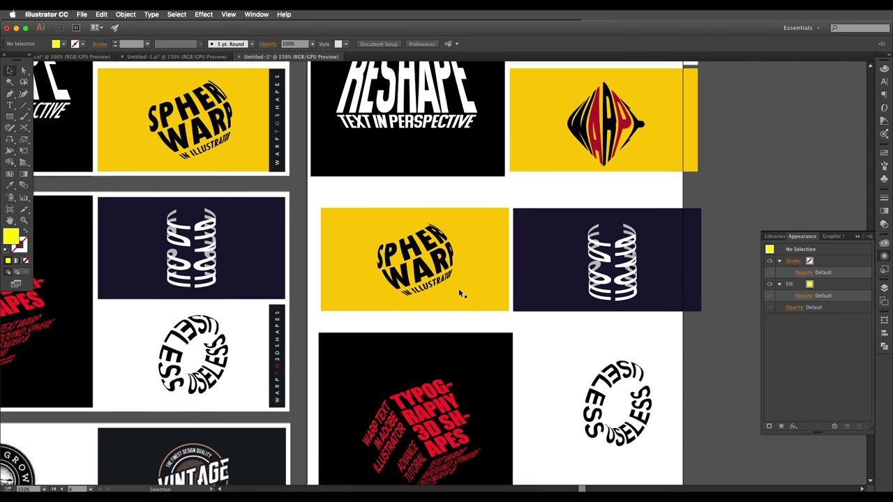
pyautogui.scroll(1, 459, 288)
pyautogui.moveTo(579, 298); pyautogui.dragTo(551, 267)
pyautogui.scroll(-2, 551, 267)
pyautogui.hscroll(1, 551, 267)
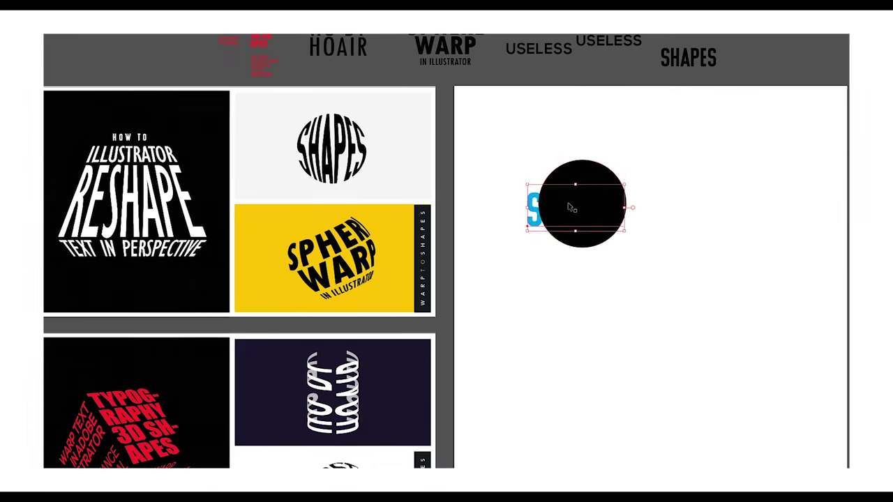
pyautogui.click(209, 221)
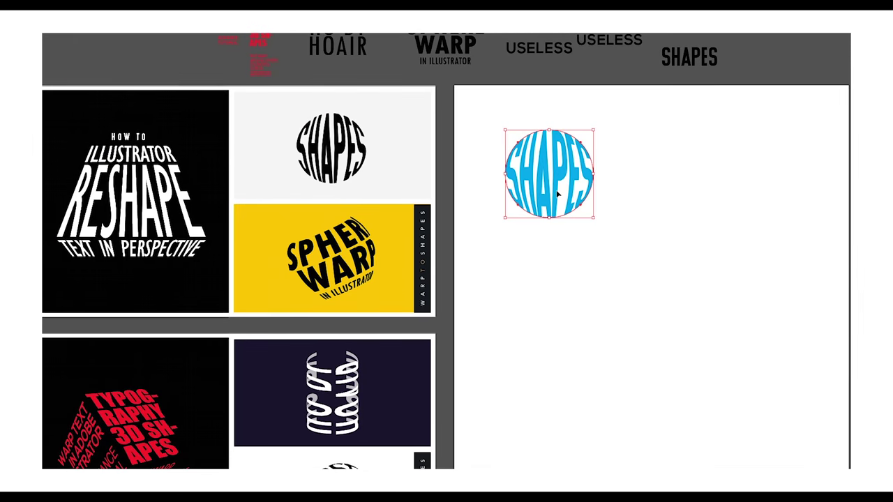